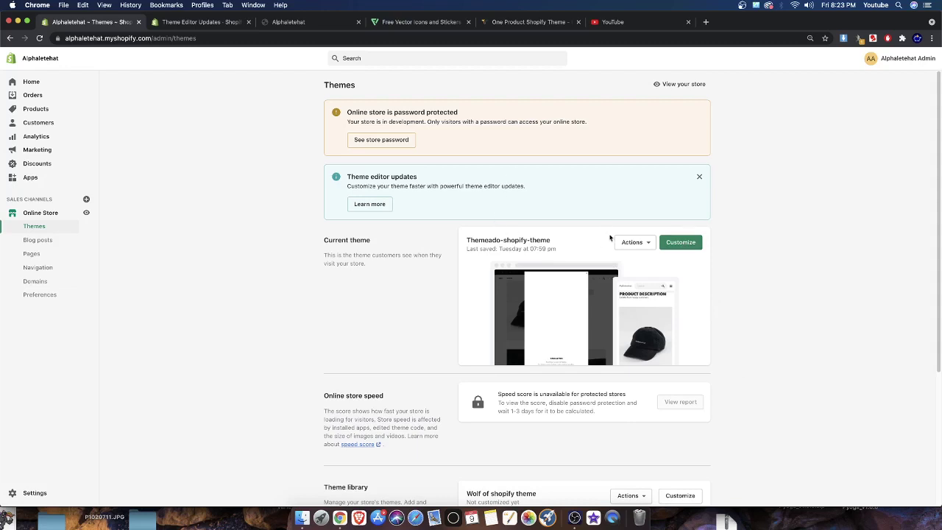
Step: Check the current theme's name, view the One Product Shopify Theme page on themeado.com, and return to the store's theme list
drag(547, 237, 466, 237)
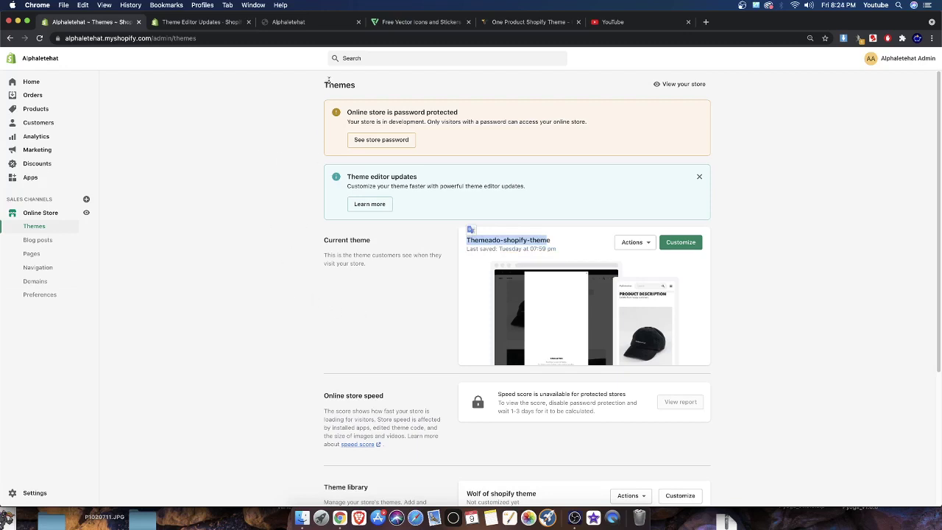
click(528, 22)
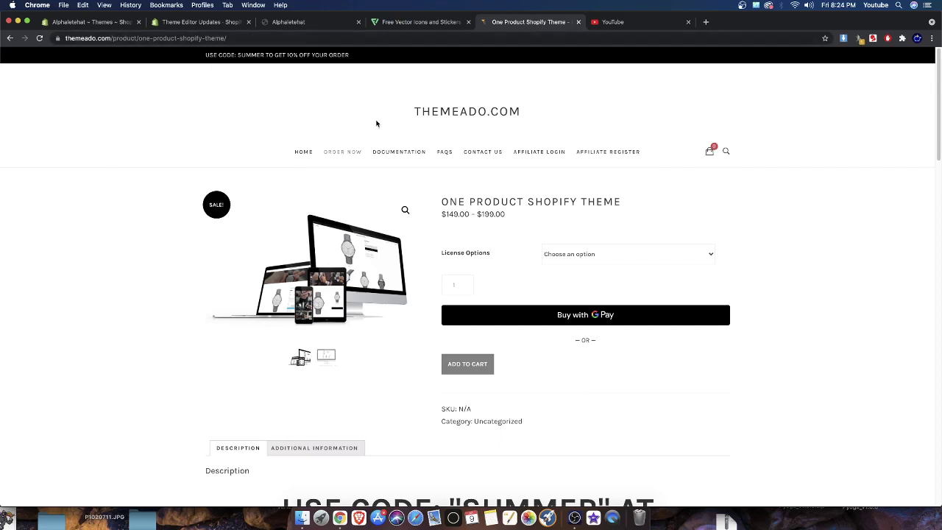
scroll(478, 309, down, 5)
click(90, 21)
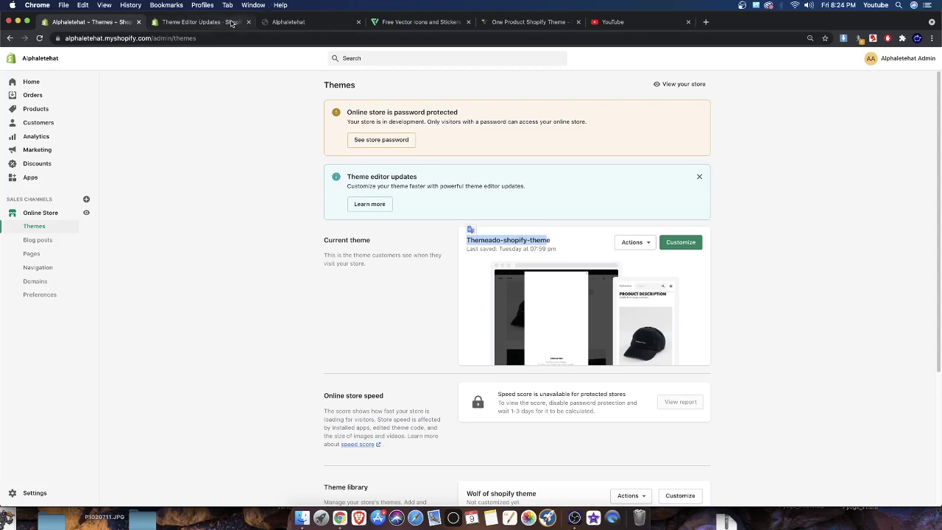
Step: Open Themeado-shopify-theme for customization and look through the product, gallery and lookbook sections of the home page preview
click(680, 242)
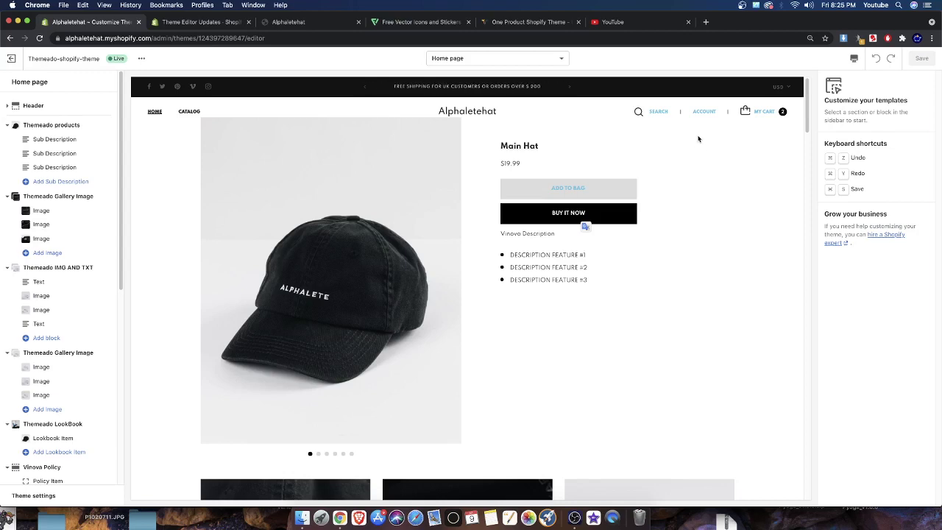
scroll(657, 324, down, 3)
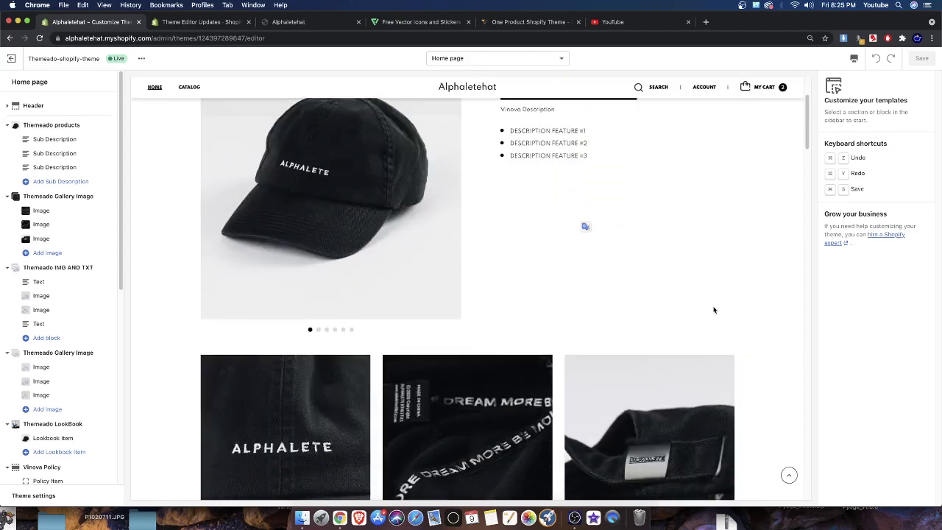
scroll(712, 305, up, 3)
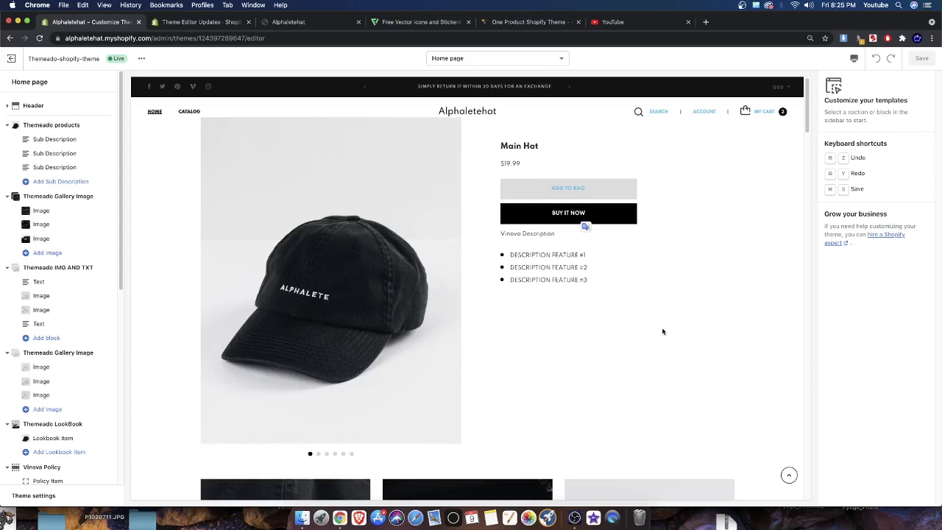
scroll(637, 330, down, 10)
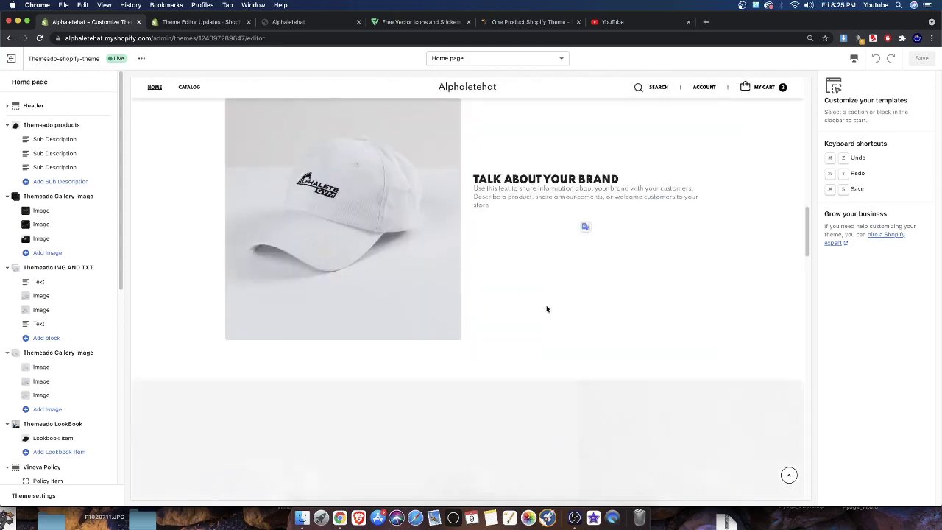
scroll(540, 280, down, 5)
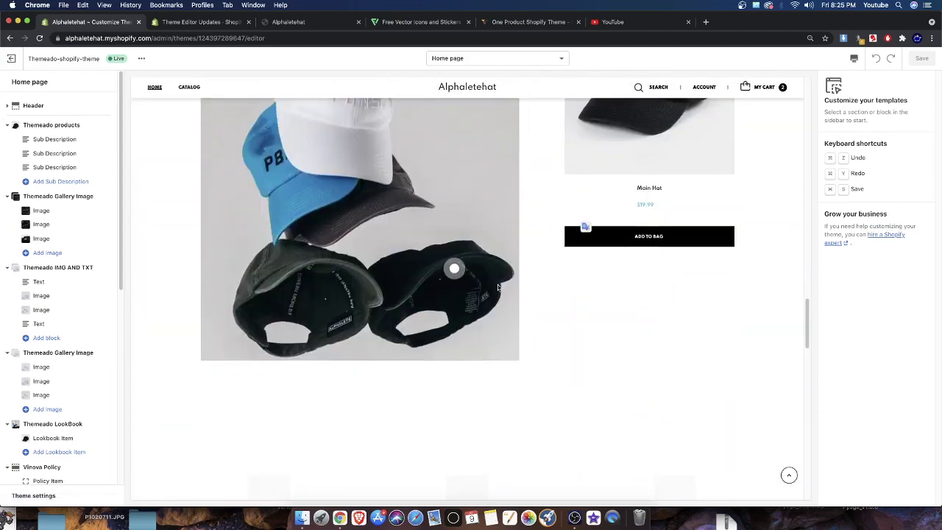
scroll(762, 269, up, 10)
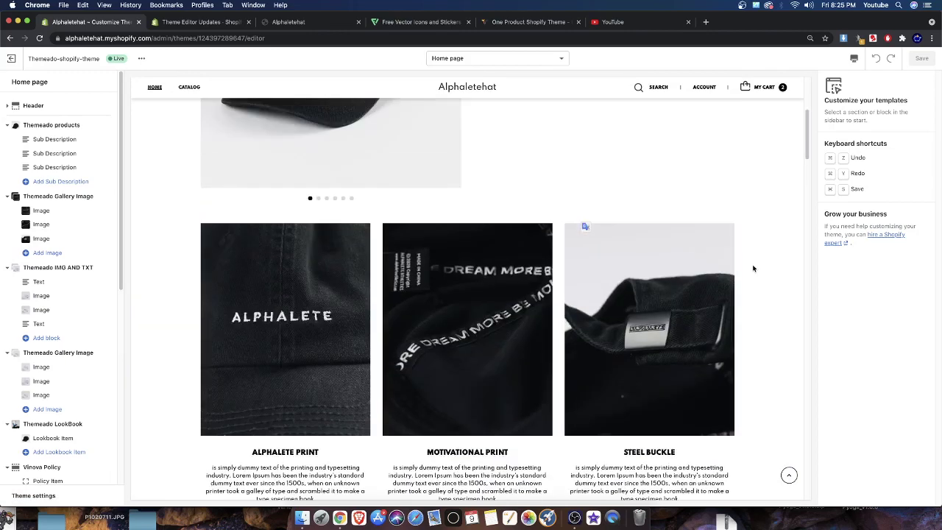
scroll(752, 268, up, 4)
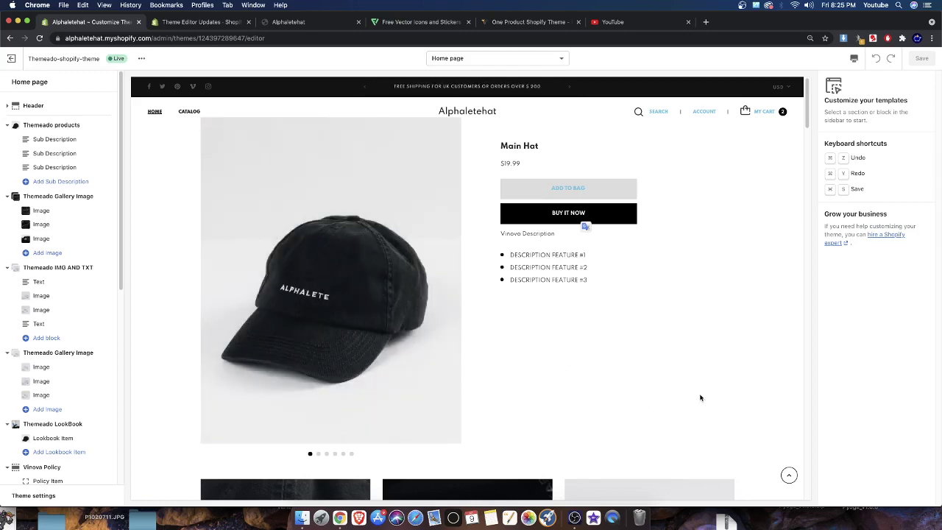
scroll(658, 370, down, 5)
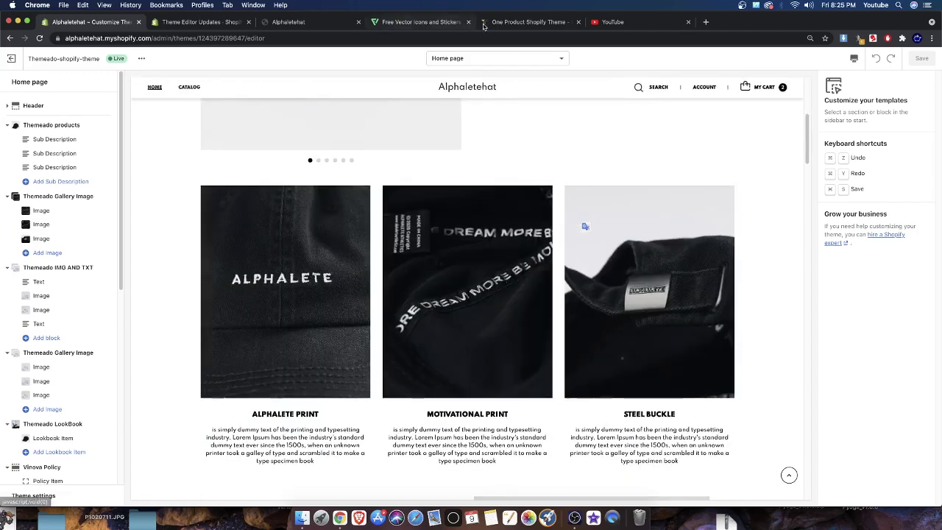
Step: Return to the One Product Shopify Theme page, skim it, and open the Themeado home page
click(529, 21)
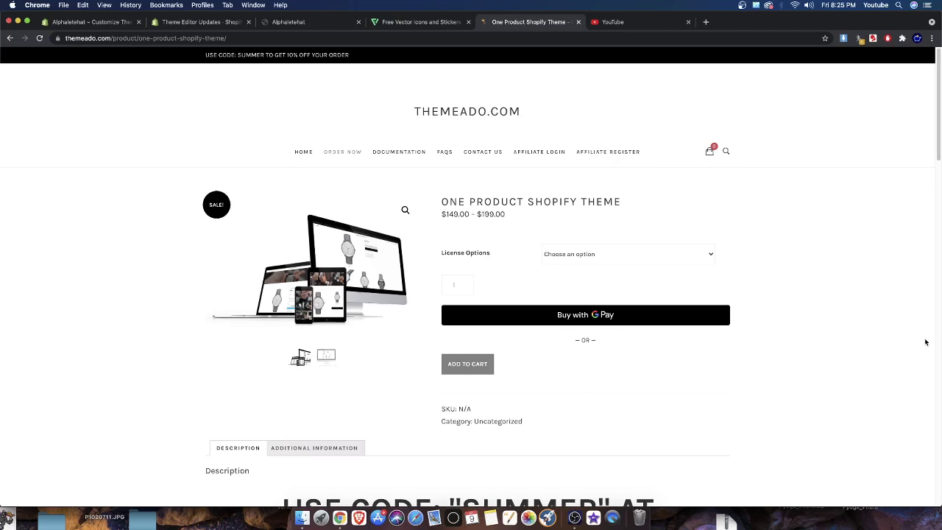
scroll(805, 326, down, 5)
scroll(515, 221, up, 5)
click(476, 154)
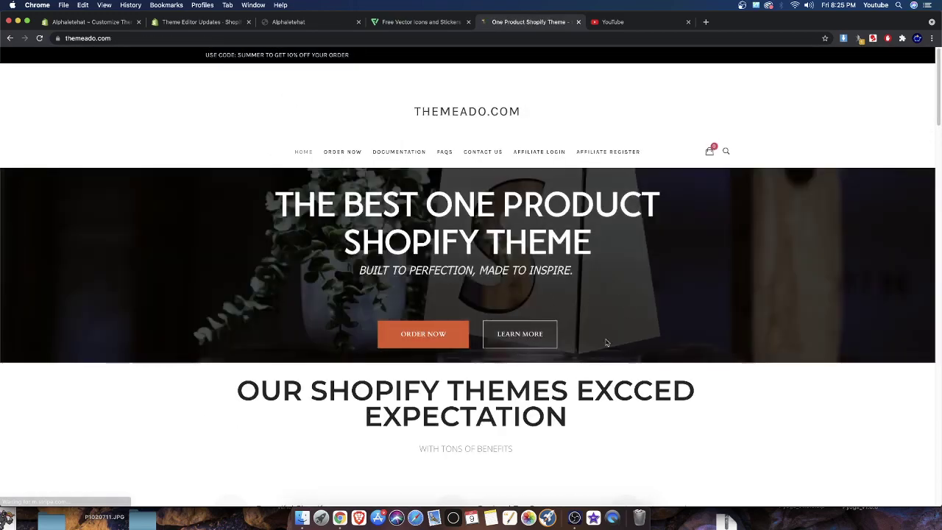
Step: Examine the license prices under Themeado Pricing and the discount code in the site's announcement banner
scroll(594, 355, down, 4)
scroll(593, 357, up, 4)
scroll(592, 357, down, 20)
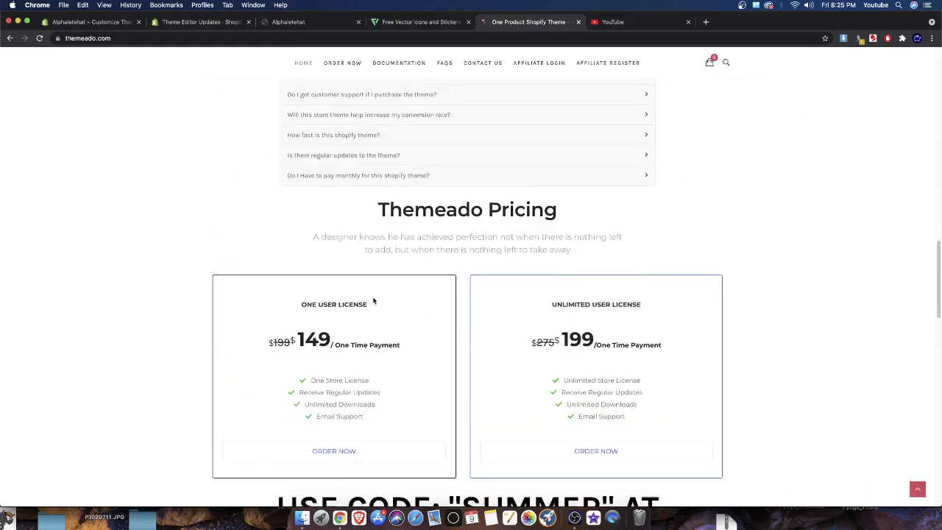
scroll(412, 322, up, 5)
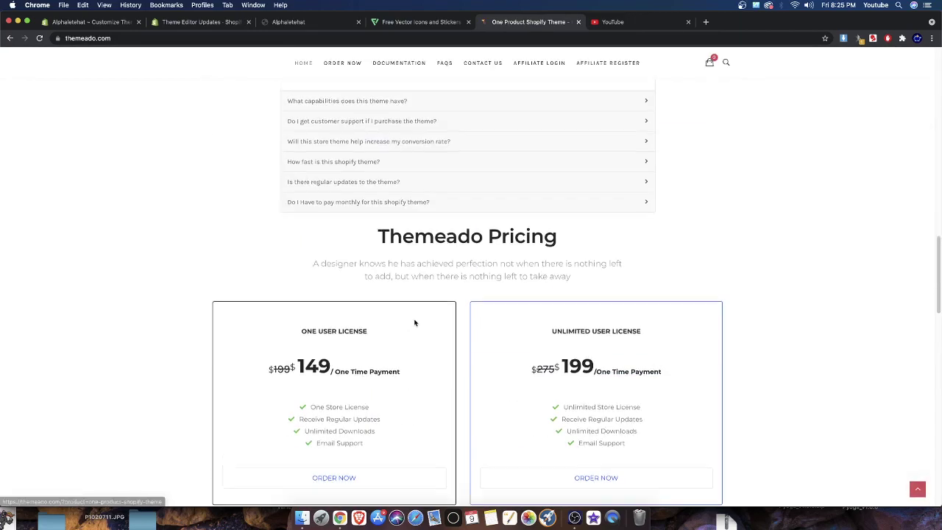
scroll(415, 322, down, 10)
scroll(415, 321, up, 10)
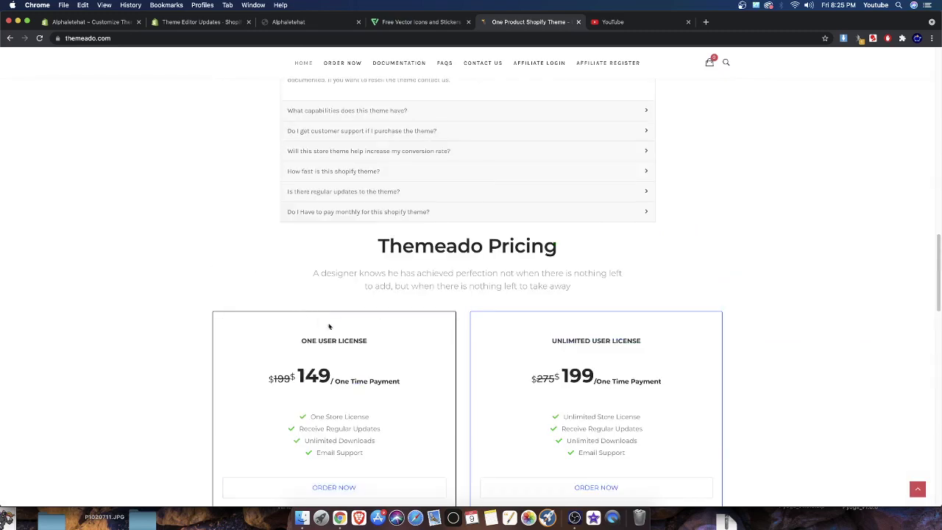
scroll(378, 382, down, 1)
drag(297, 354, 354, 358)
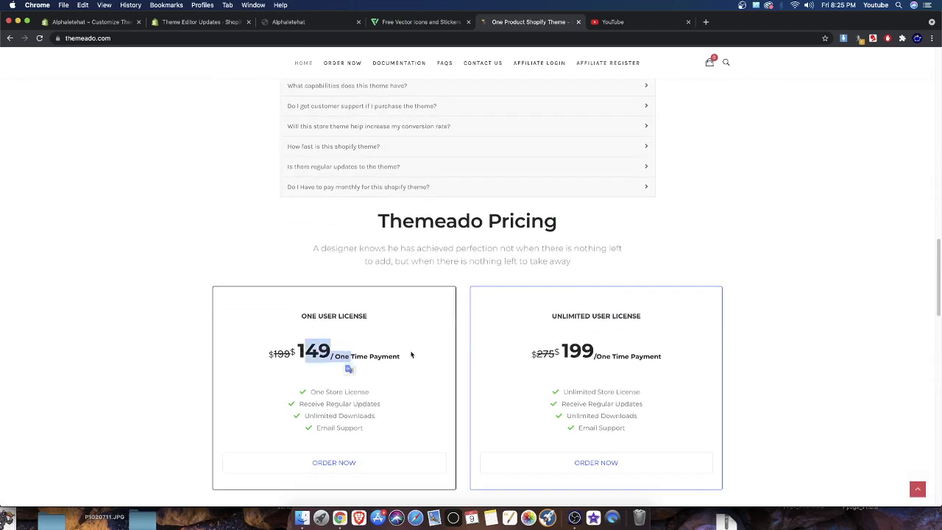
click(410, 356)
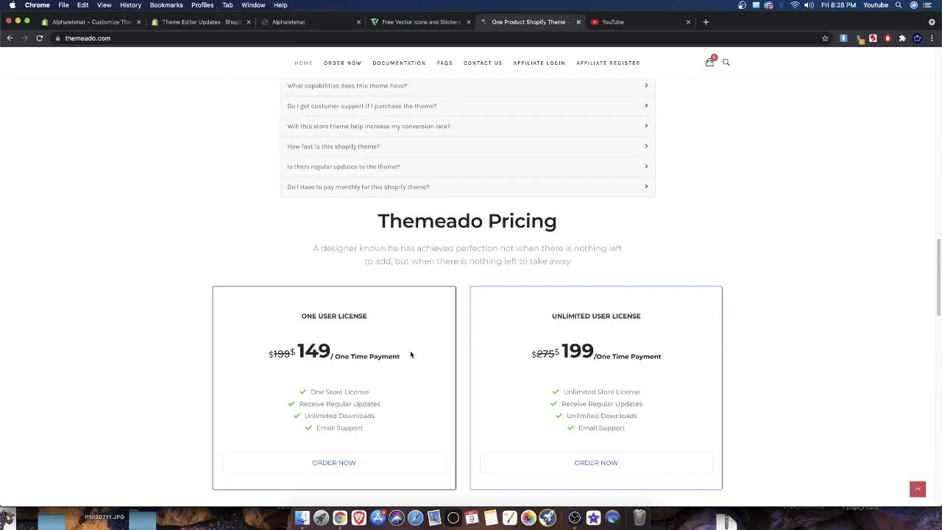
scroll(401, 346, up, 15)
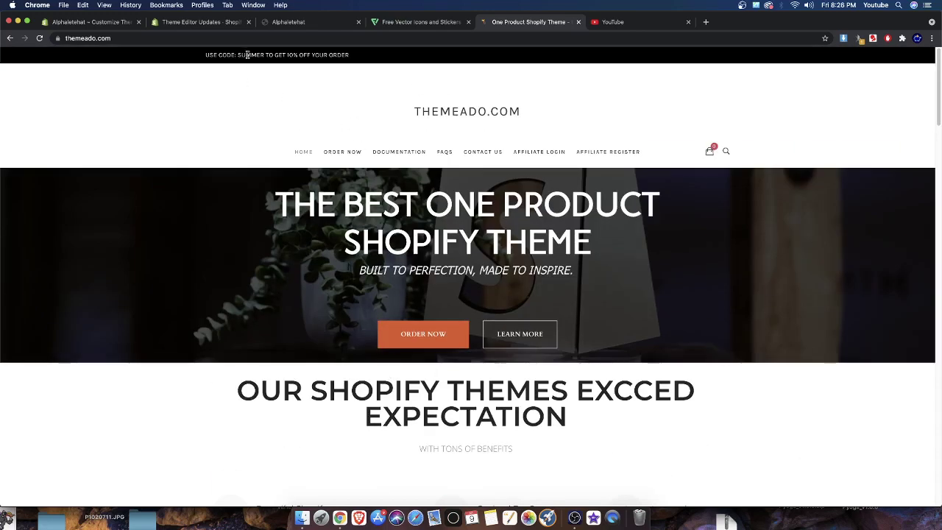
drag(247, 56, 263, 56)
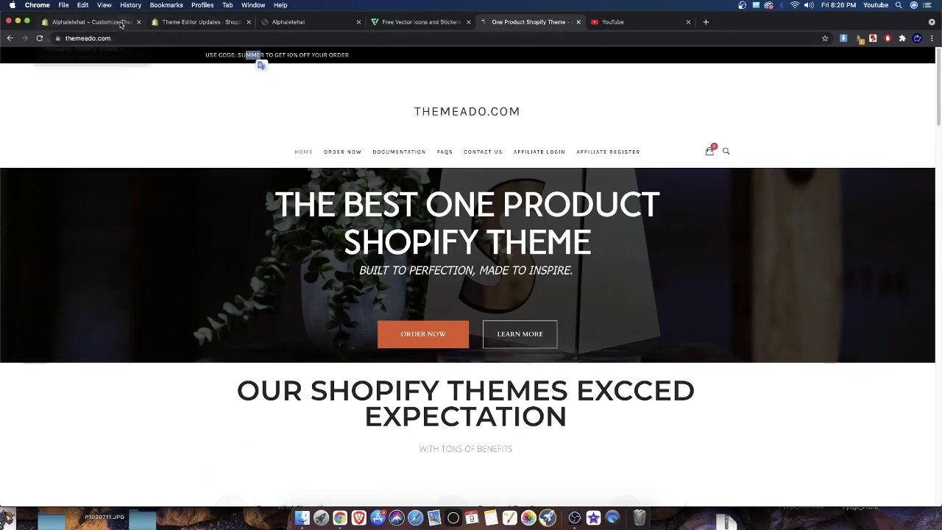
Step: Return to the theme editor and examine the home page preview from the main product through the video and blog sections
click(88, 22)
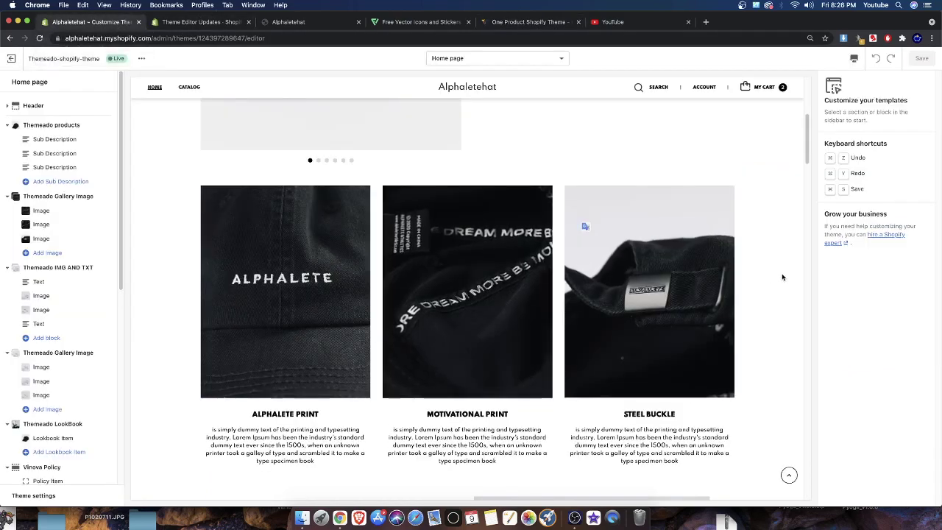
scroll(460, 282, down, 4)
scroll(458, 279, up, 8)
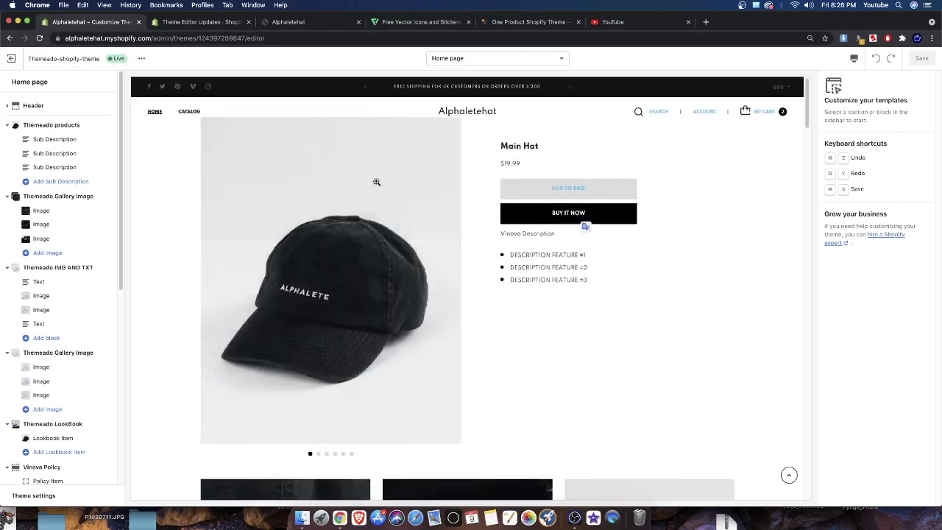
scroll(586, 322, down, 5)
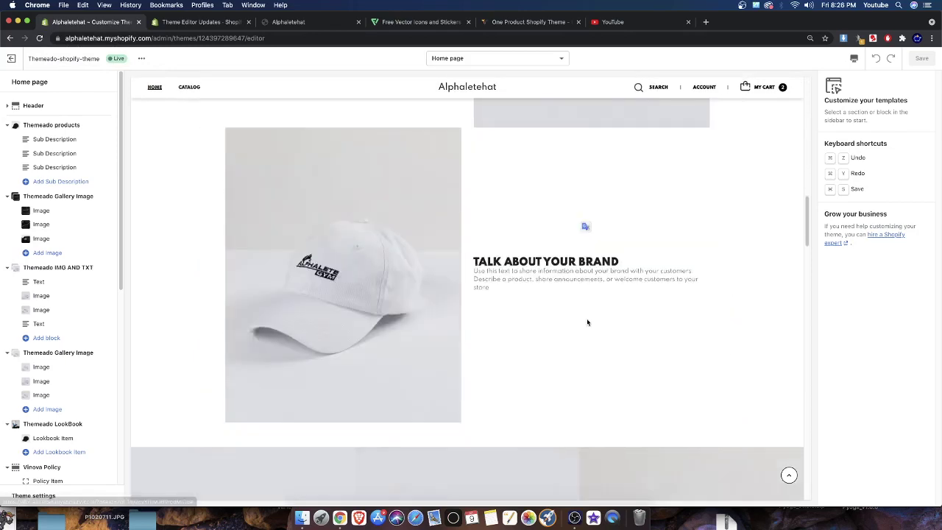
scroll(586, 323, down, 10)
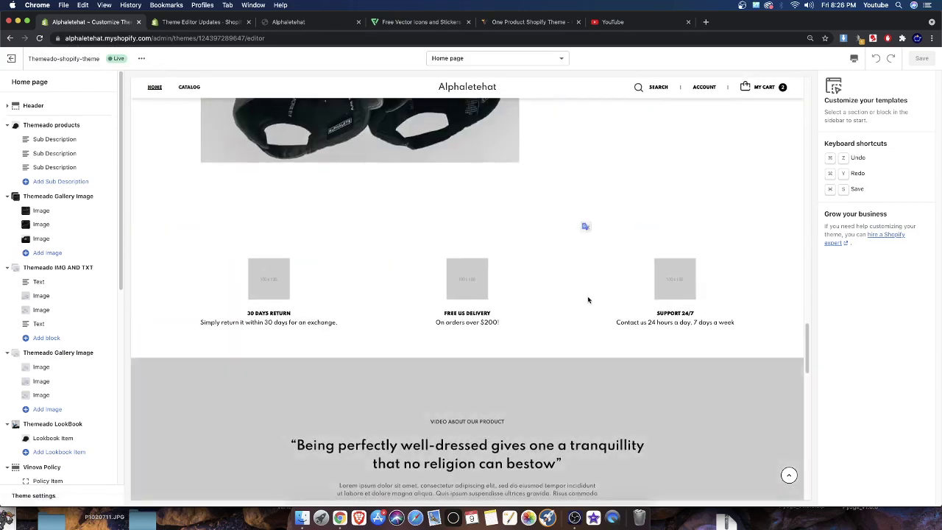
scroll(729, 221, up, 3)
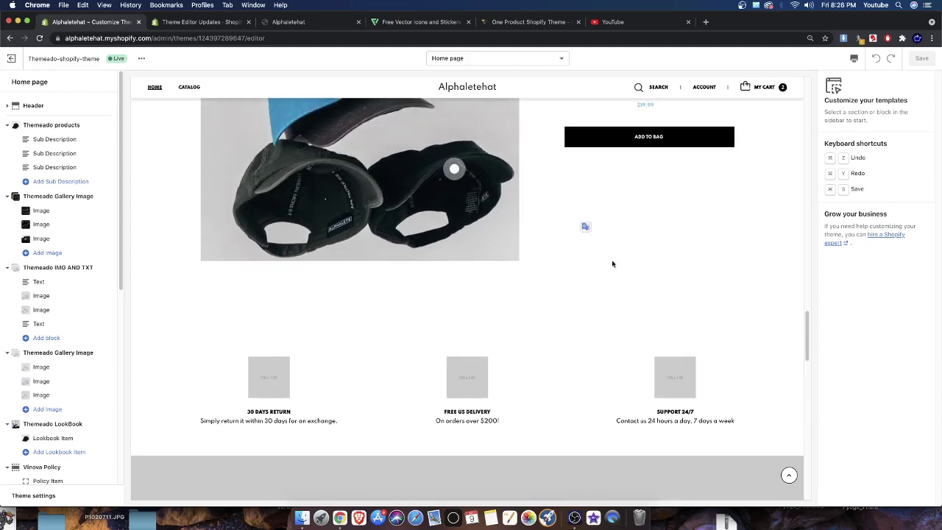
scroll(612, 263, up, 10)
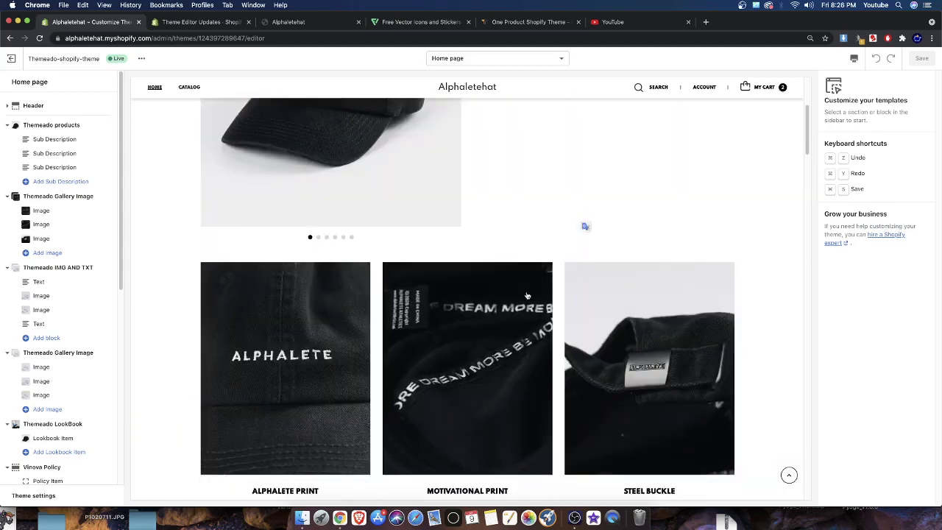
scroll(524, 293, down, 10)
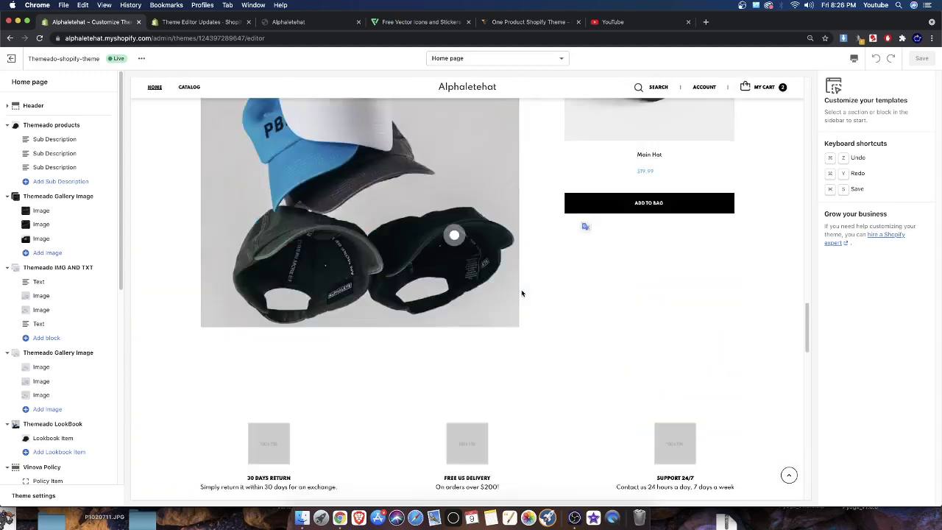
scroll(522, 294, down, 15)
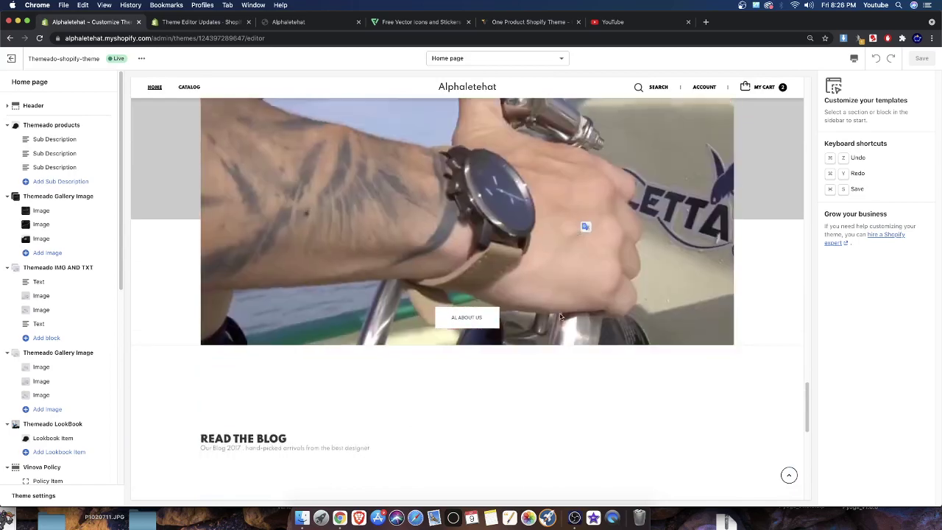
scroll(528, 255, down, 4)
Step: Examine the return, delivery and support policy items in the home page preview
scroll(530, 255, up, 8)
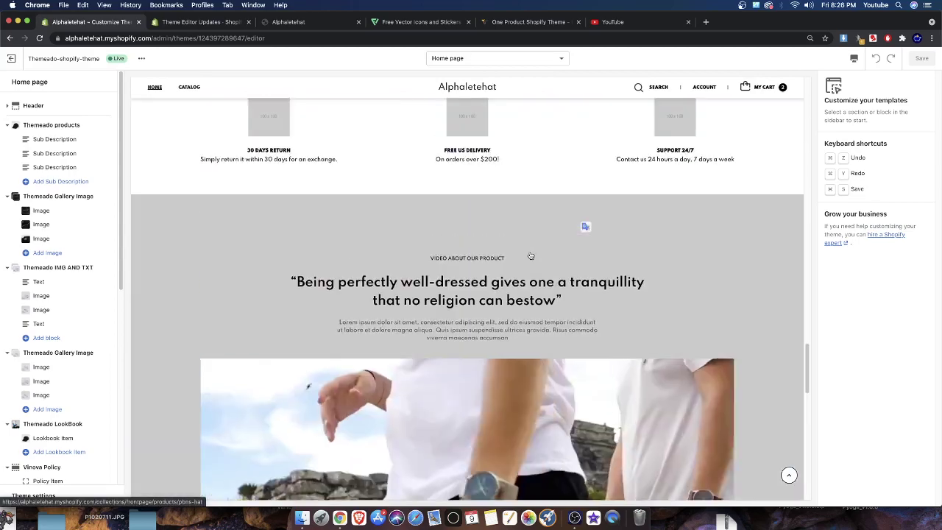
scroll(530, 255, up, 4)
scroll(297, 356, down, 2)
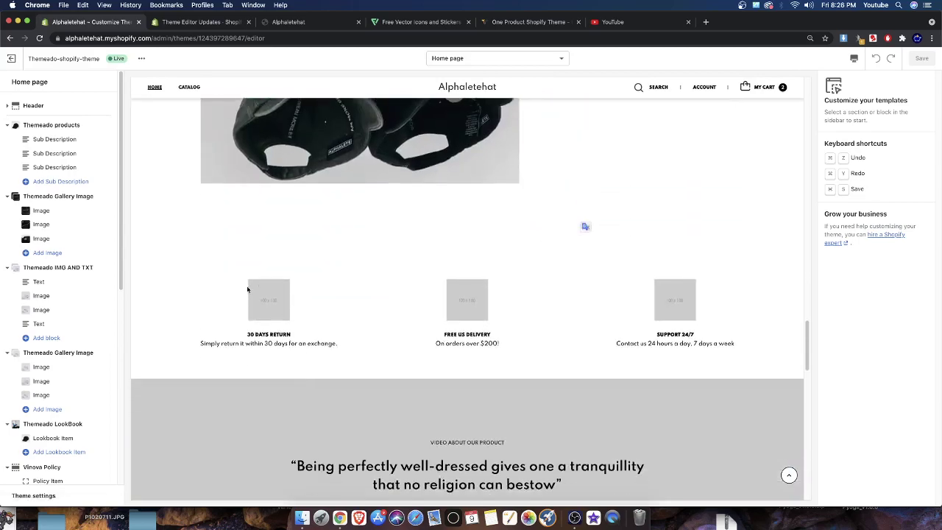
drag(247, 289, 716, 348)
click(716, 348)
Step: Examine the home page's section list down to the footer, plus the video and blog areas of the preview
scroll(61, 284, down, 2)
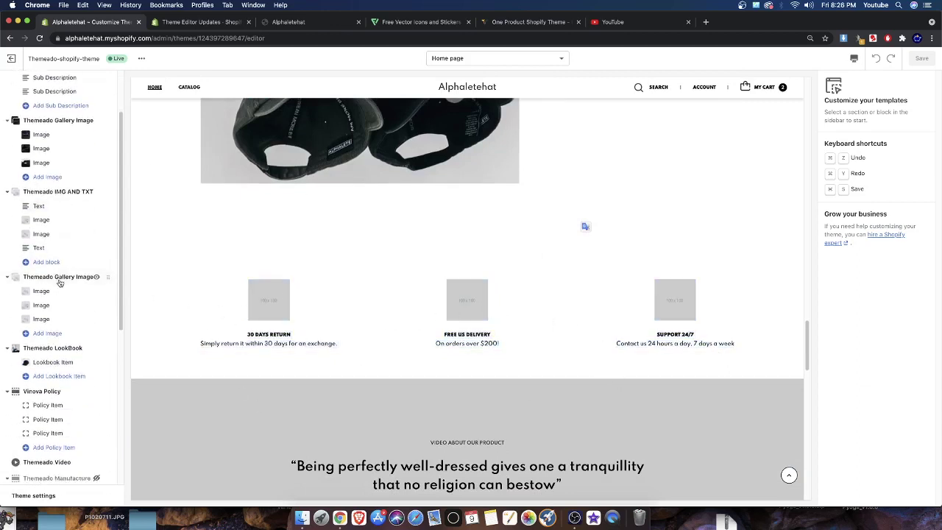
scroll(59, 282, up, 2)
scroll(60, 282, down, 10)
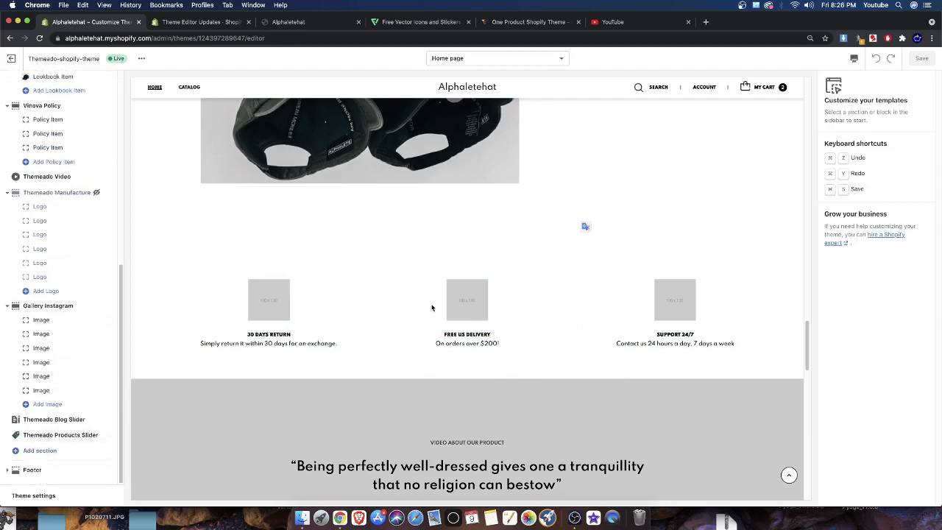
scroll(431, 305, up, 9)
scroll(427, 312, down, 6)
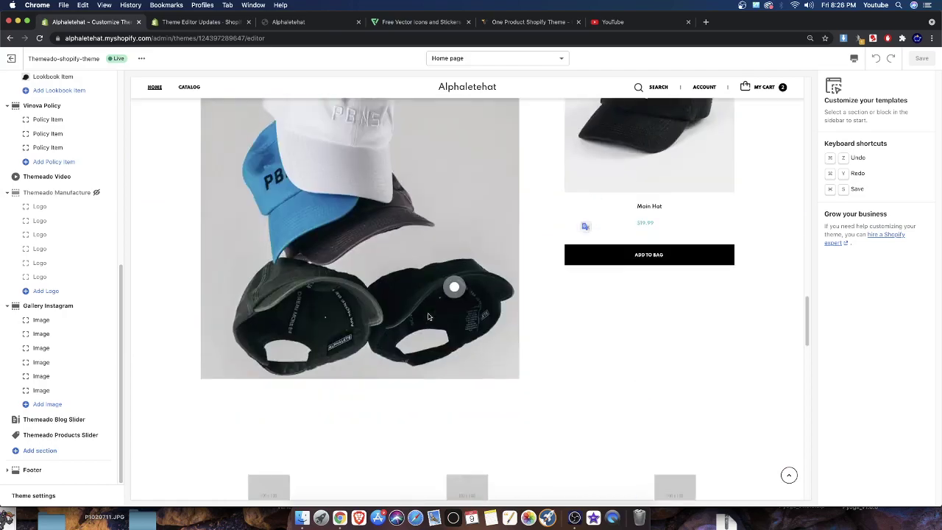
scroll(429, 316, down, 10)
scroll(557, 307, up, 3)
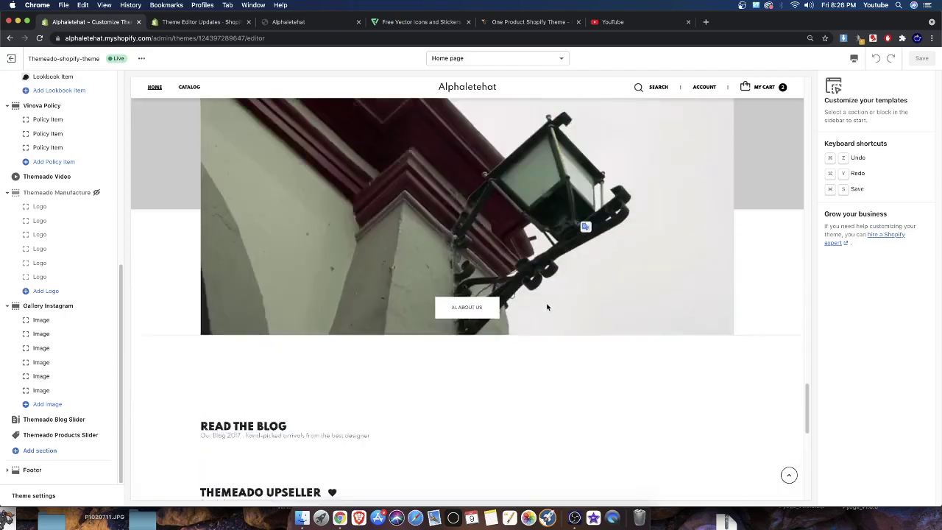
scroll(547, 307, up, 1)
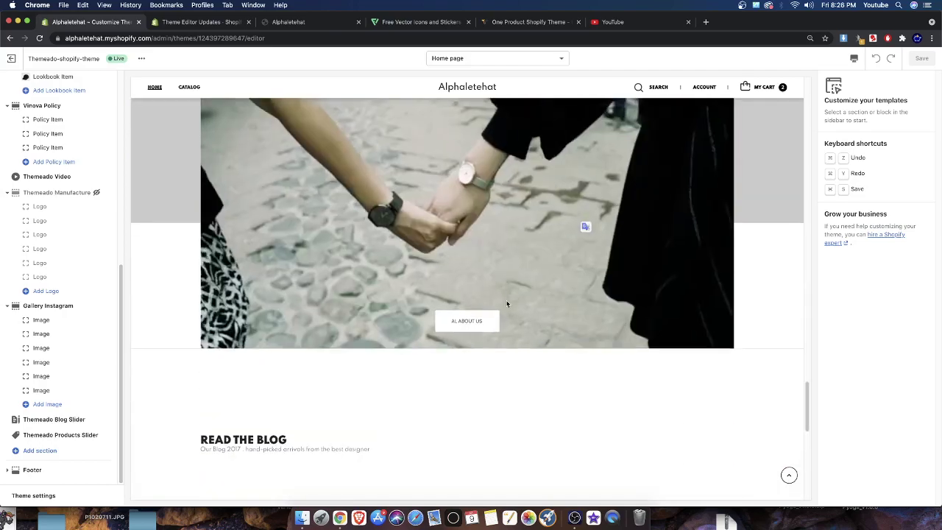
Step: Examine the Themeado site's home page with its discount banner, and return to the theme editor
scroll(519, 323, up, 3)
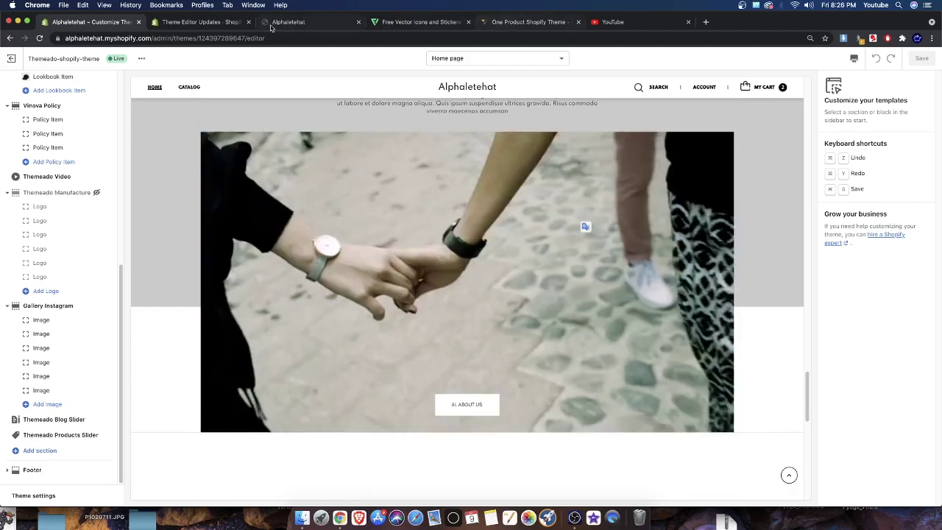
click(518, 22)
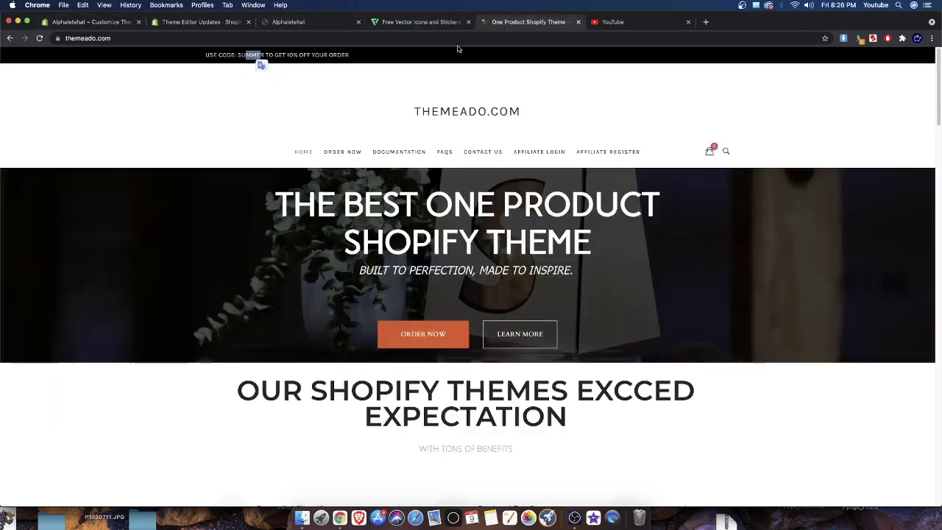
click(86, 21)
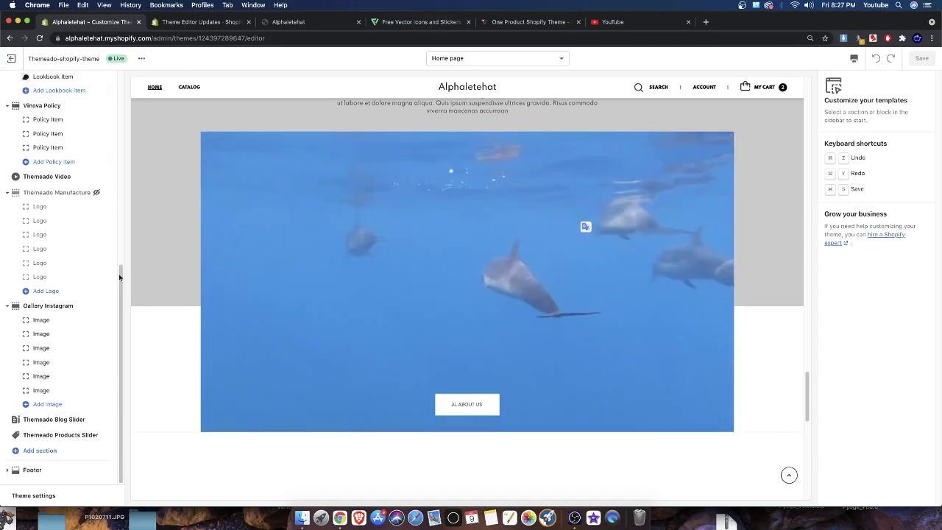
Step: Examine the home page's full section list, from the header and product sections down to the footer
scroll(59, 338, up, 3)
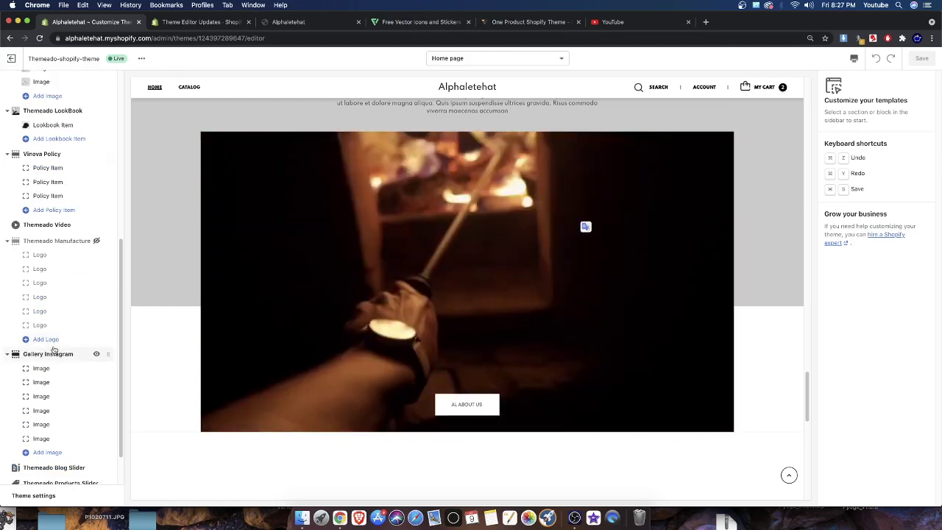
scroll(54, 350, down, 3)
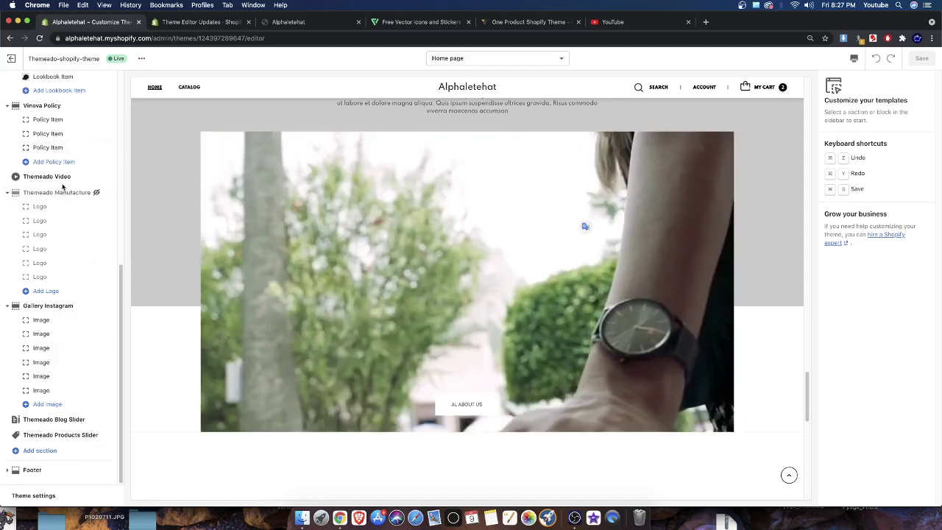
scroll(94, 324, up, 5)
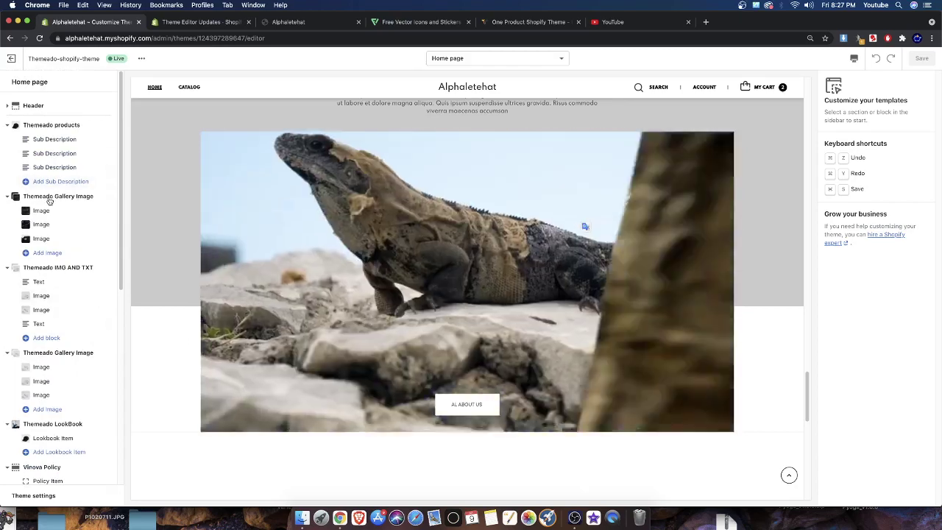
scroll(48, 401, down, 2)
scroll(47, 400, up, 2)
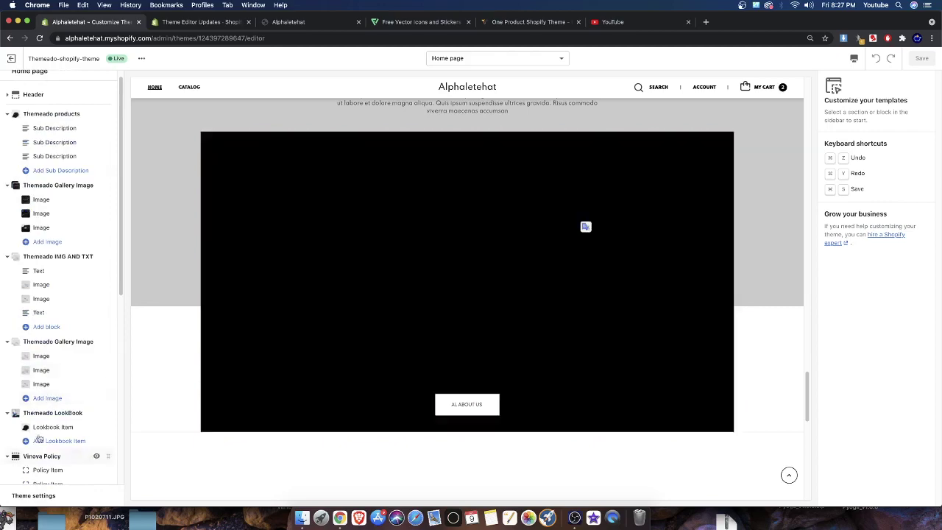
scroll(49, 393, down, 10)
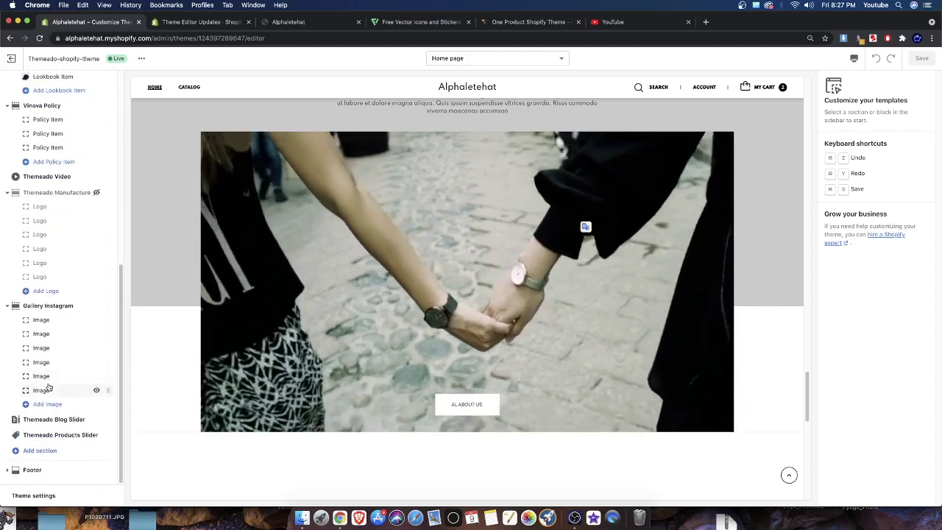
scroll(57, 414, up, 4)
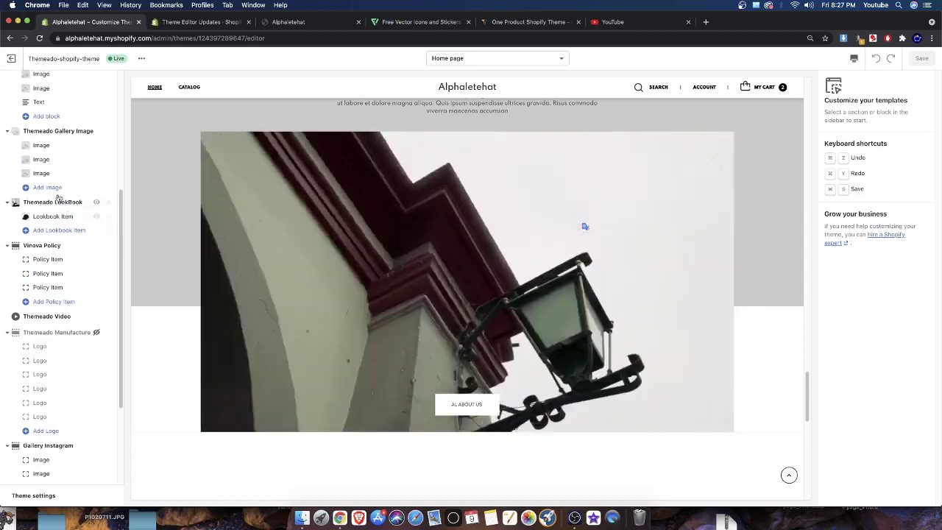
scroll(44, 342, up, 6)
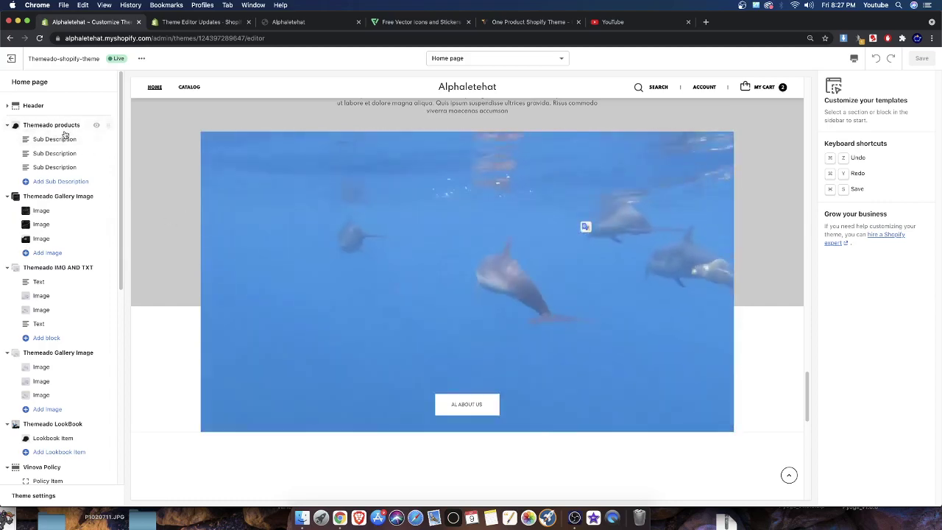
Step: Review the Themeado products section and the first Themeado Gallery Image section, and collapse both in the section list
click(52, 125)
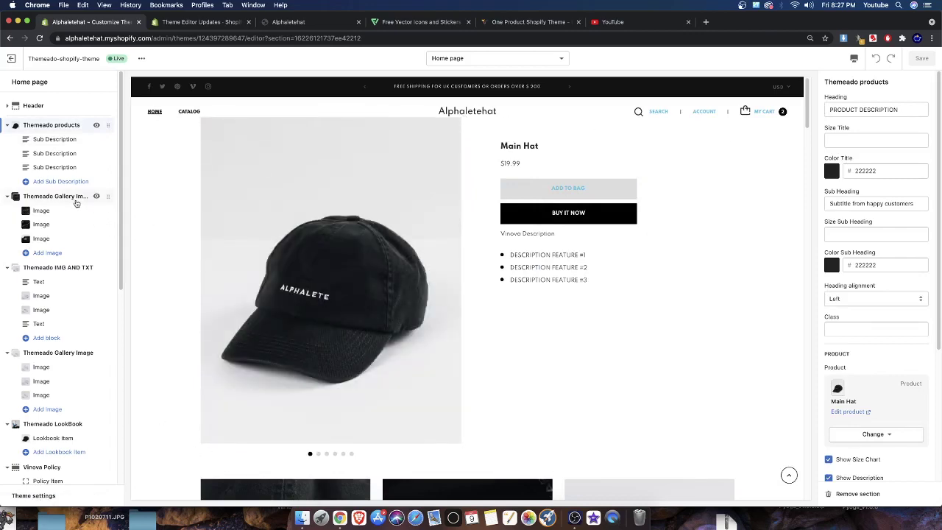
click(73, 196)
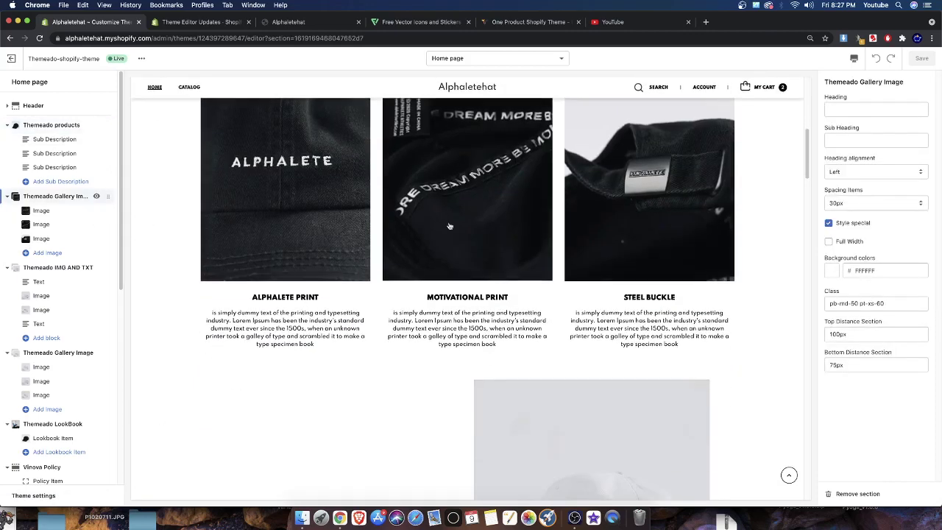
click(8, 126)
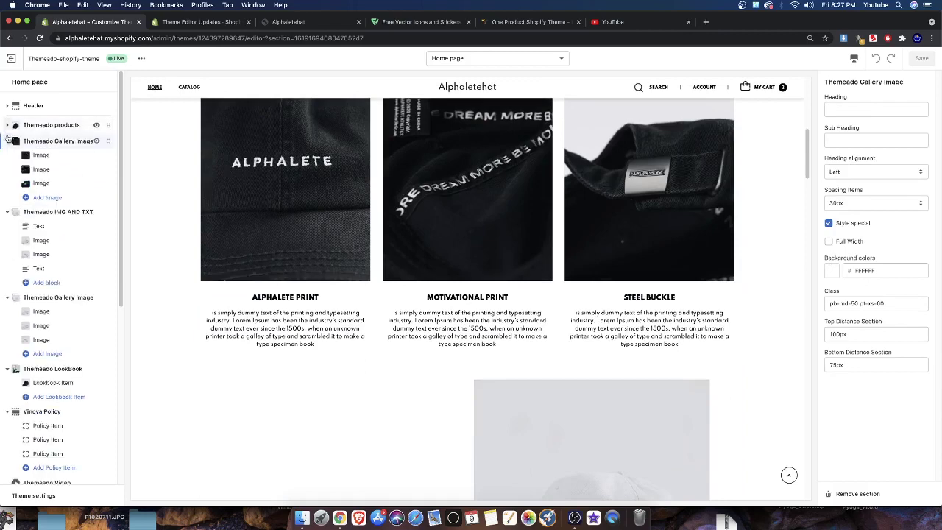
click(8, 140)
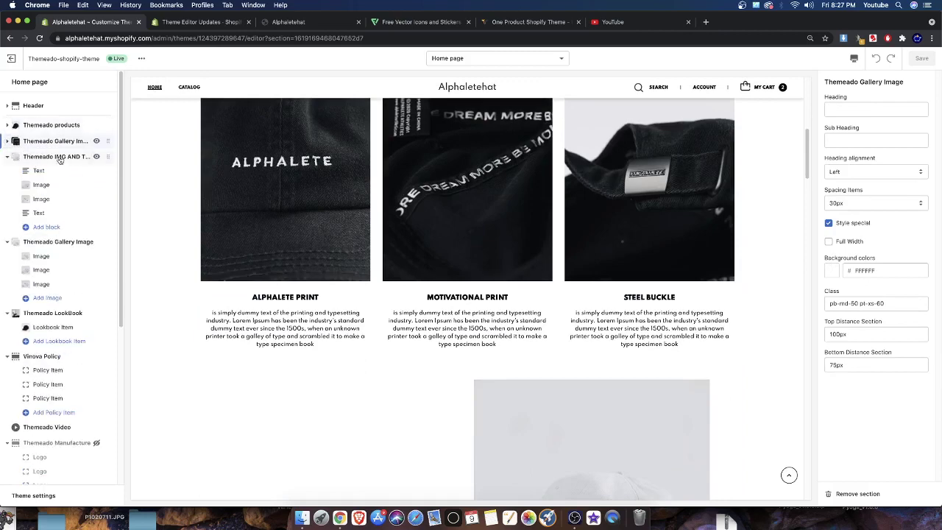
Step: Review the Themeado IMG AND TXT section and the second Themeado Gallery Image section, collapsing each in the section list
click(77, 160)
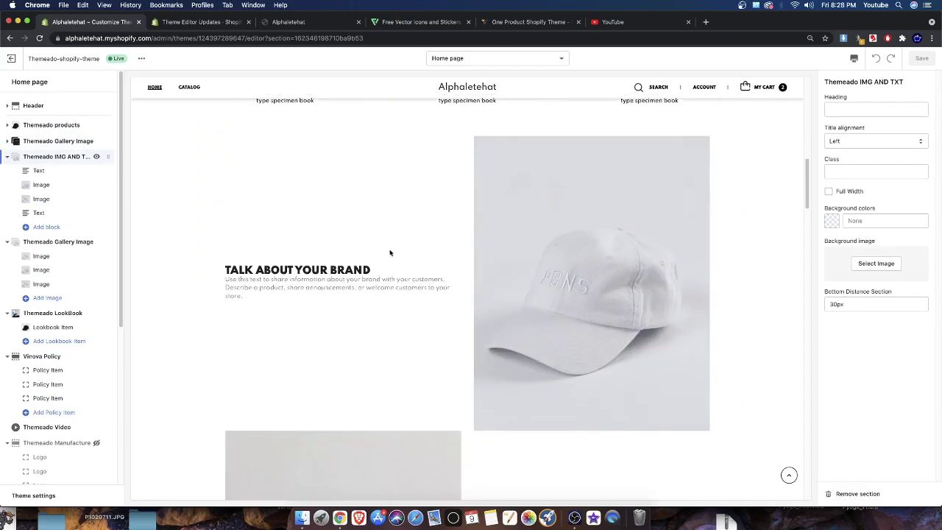
click(6, 157)
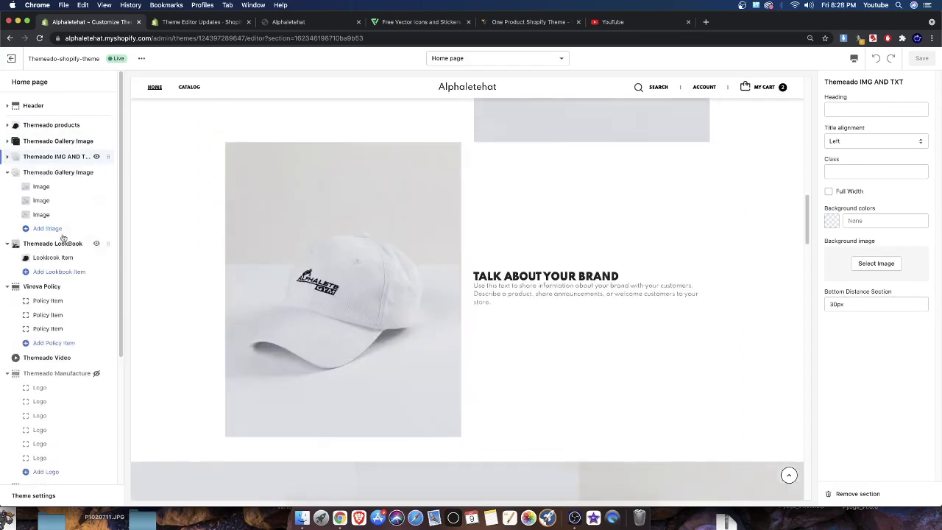
click(60, 171)
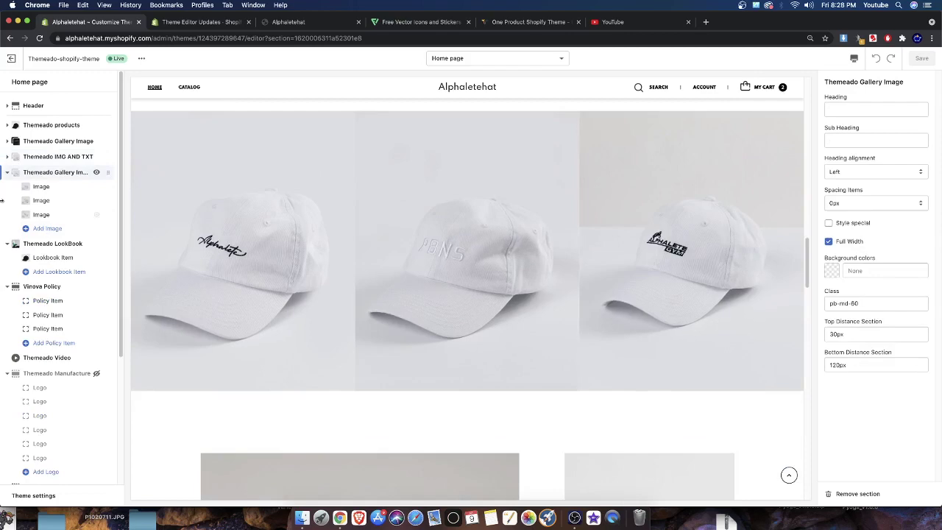
click(8, 172)
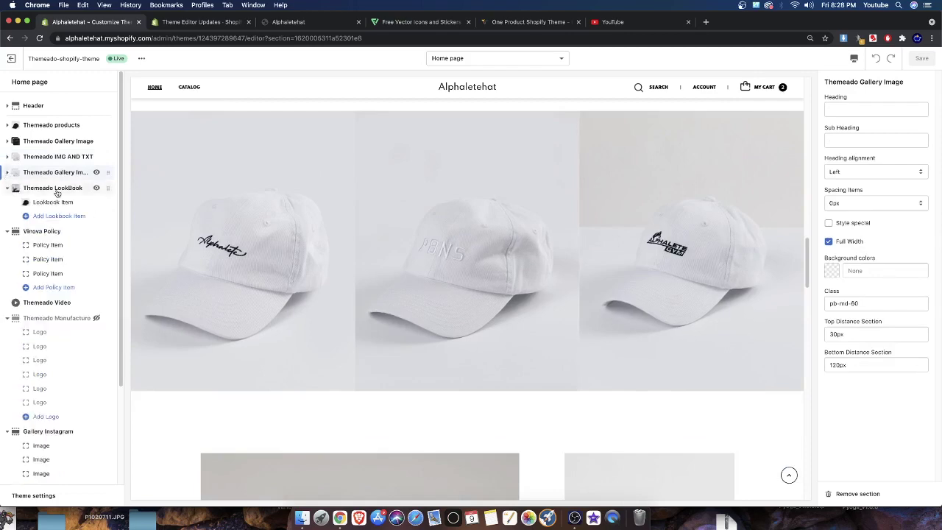
Step: Review the Themeado LookBook section's settings and preview, and collapse it in the section list
click(57, 188)
scroll(482, 331, down, 2)
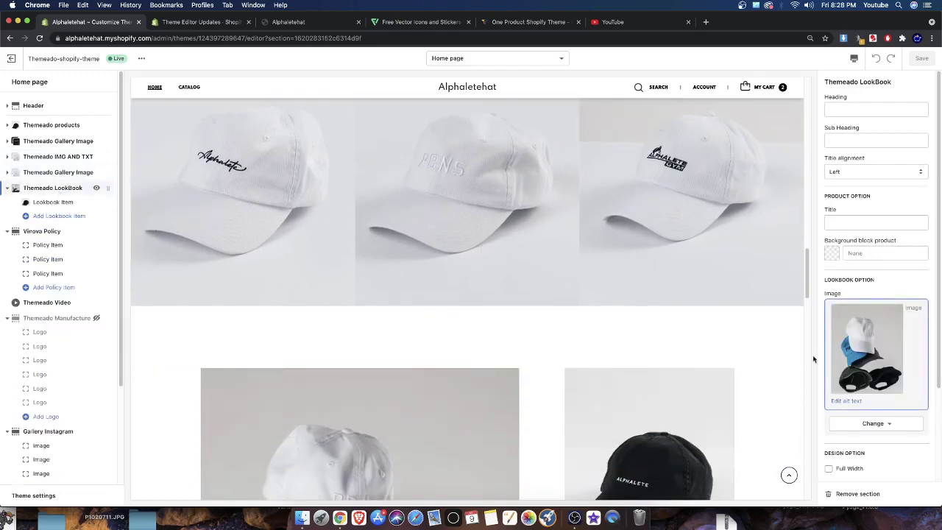
scroll(348, 349, down, 9)
scroll(348, 349, up, 2)
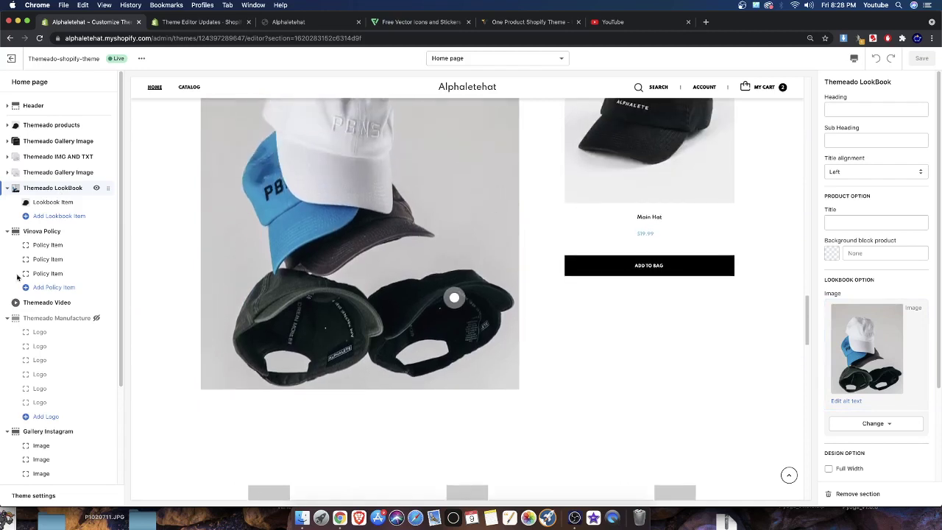
click(7, 188)
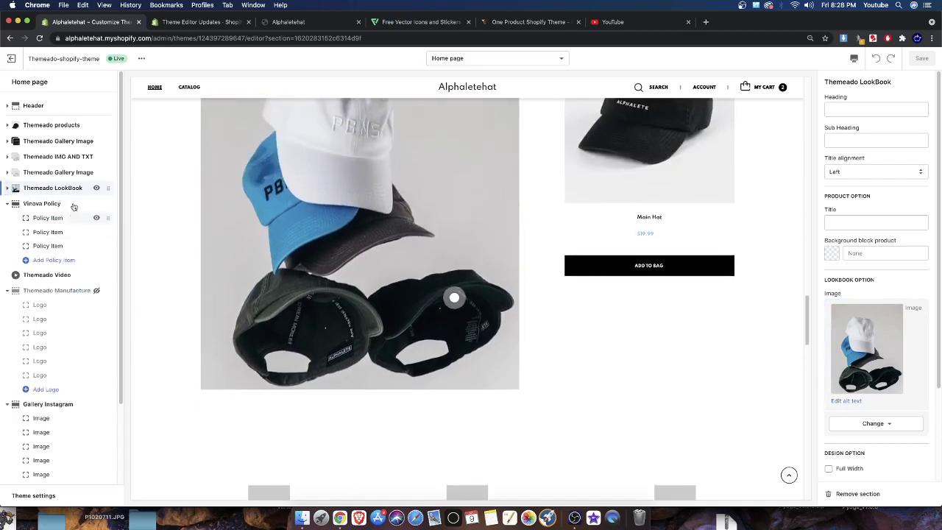
Step: Review the Vinova Policy and Themeado Video sections, and revisit the Themeado site before returning to the theme editor
click(27, 203)
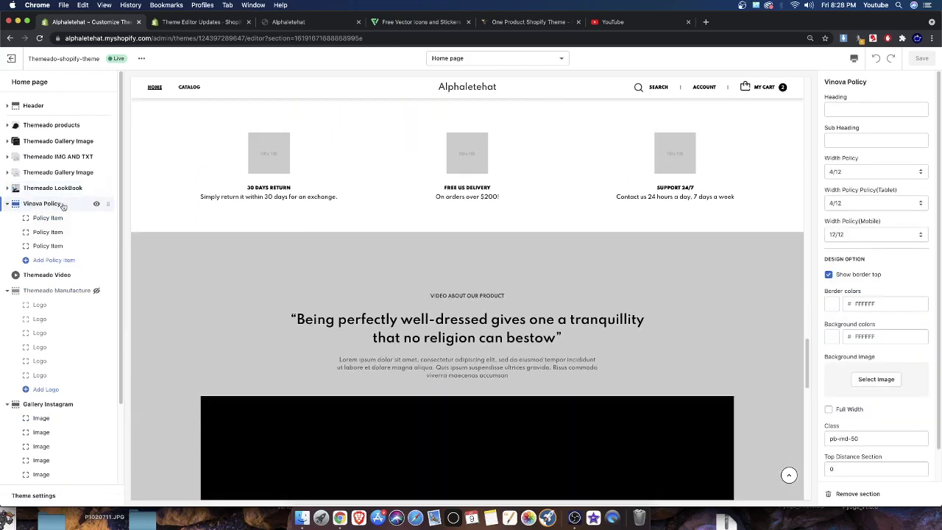
click(34, 275)
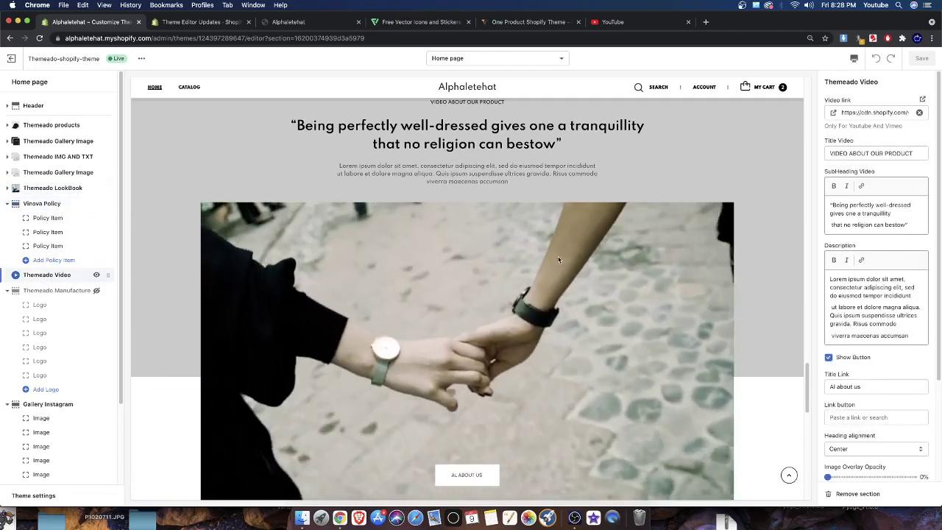
scroll(557, 310, down, 3)
scroll(557, 310, up, 2)
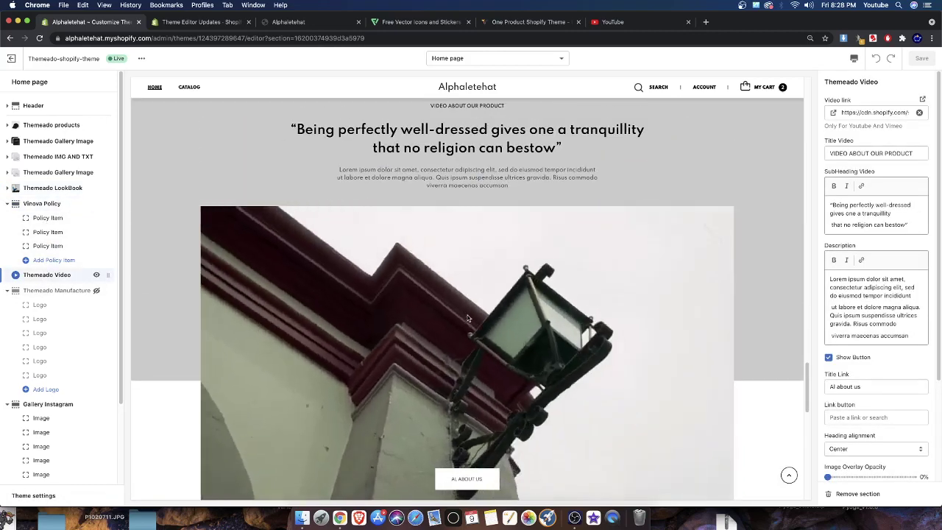
scroll(466, 164, up, 1)
scroll(529, 100, down, 1)
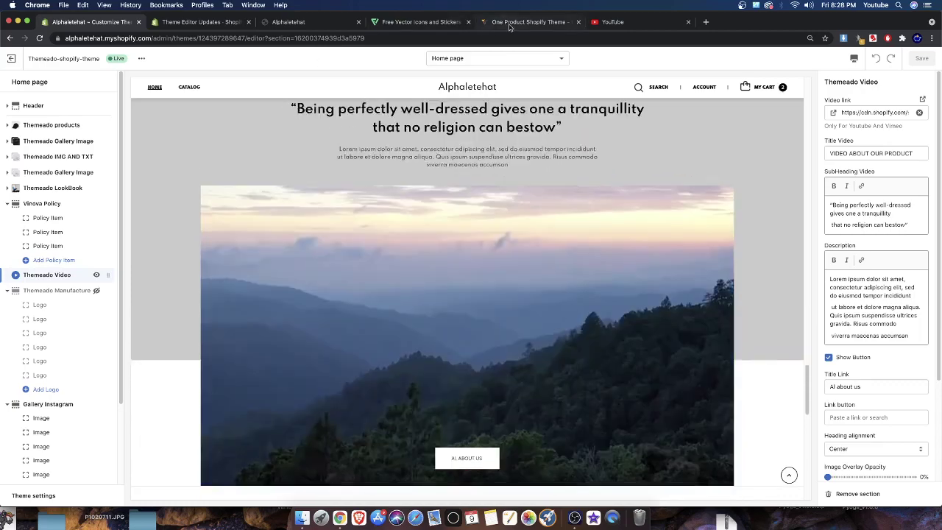
click(509, 23)
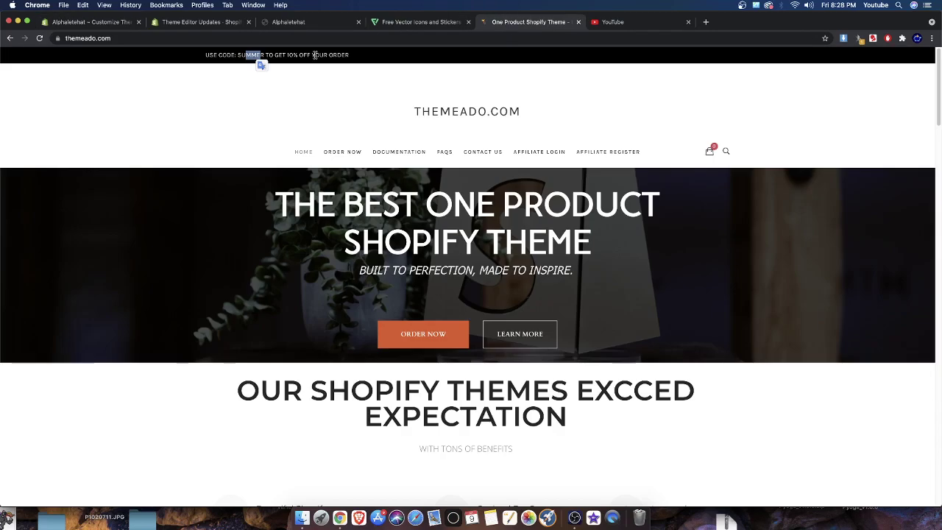
click(96, 25)
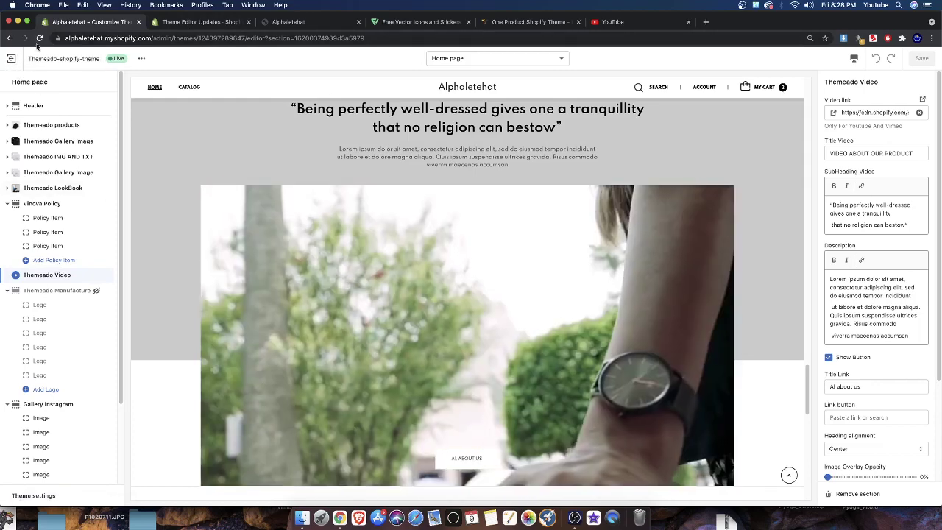
Step: Open the store's Themes admin page in a new browser tab beside the theme editor and switch to it
right_click(25, 59)
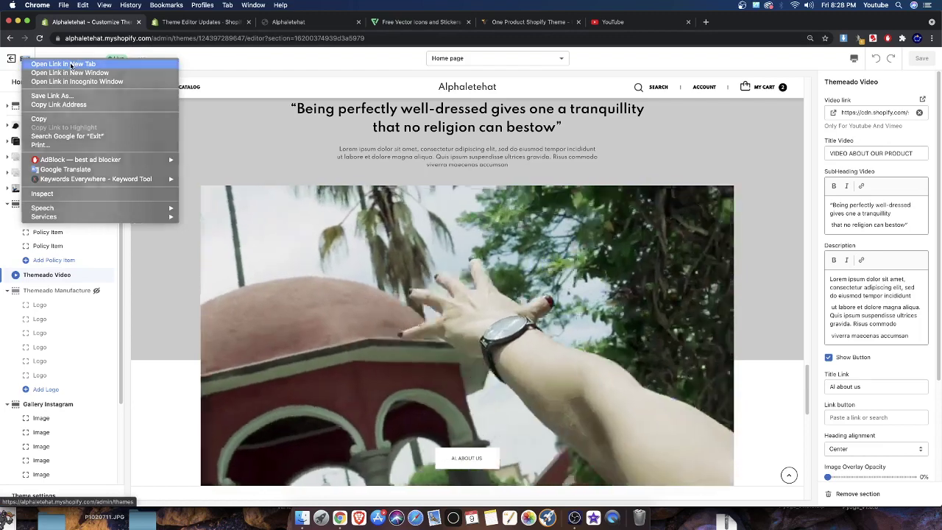
click(67, 64)
click(195, 22)
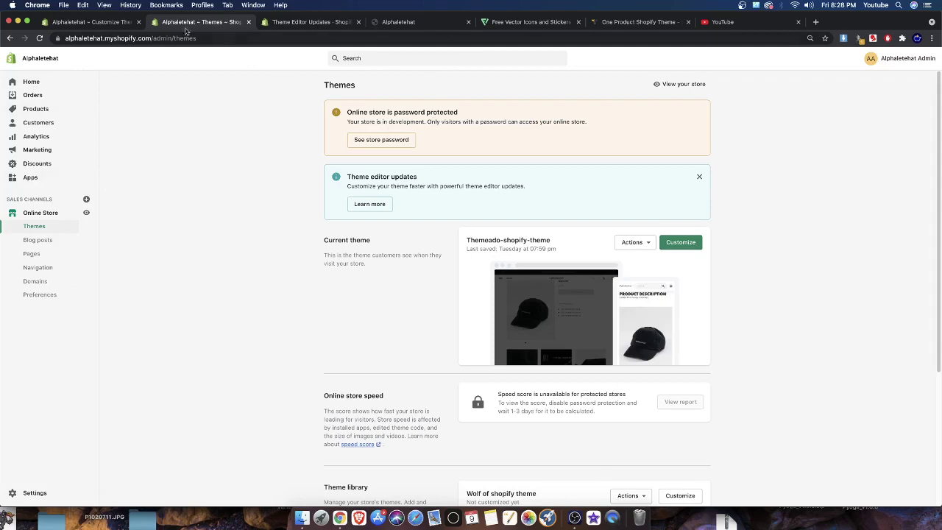
click(96, 22)
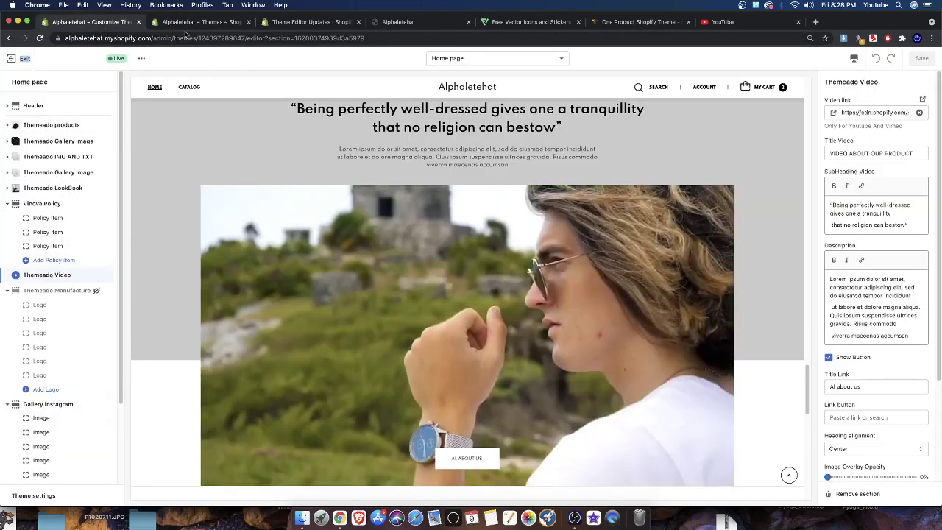
click(188, 24)
Step: Try to find the store's uploaded files by searching the admin for "files"
click(391, 58)
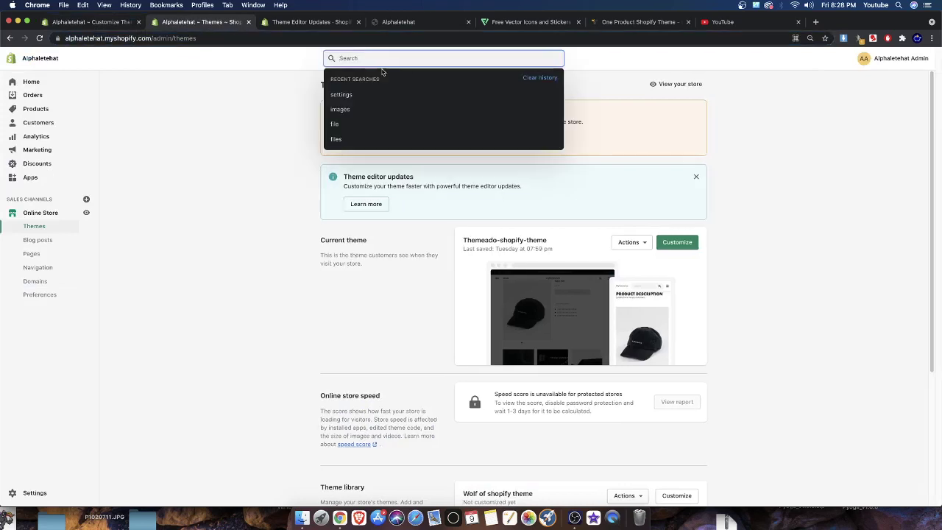
text(files)
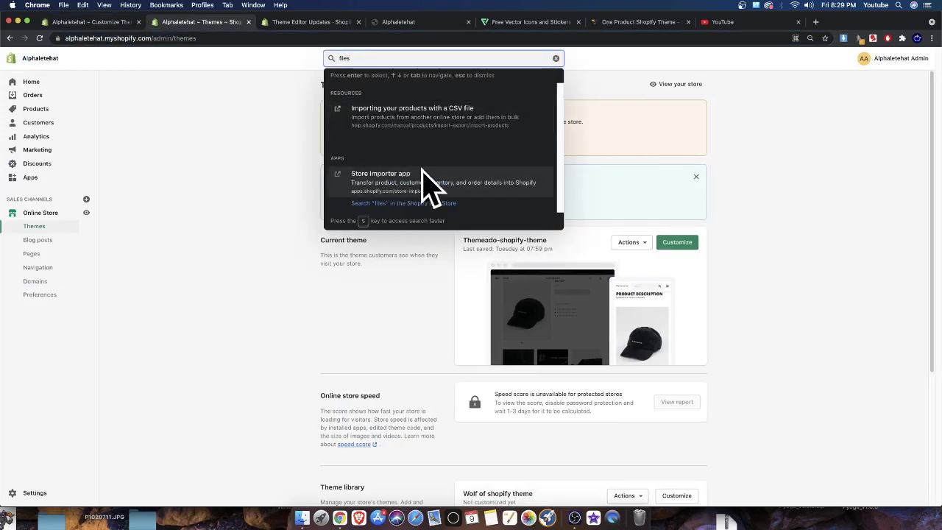
click(189, 185)
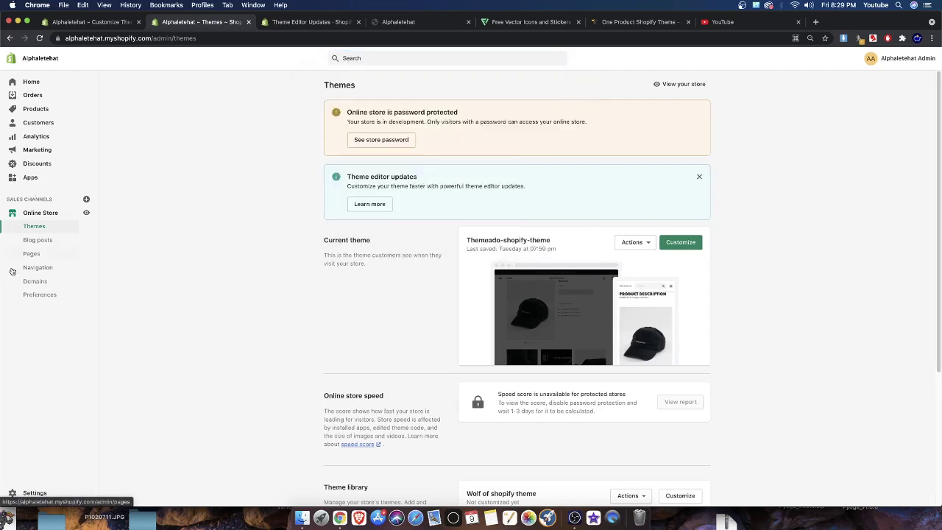
Step: Open the Files page from the store's settings
click(30, 494)
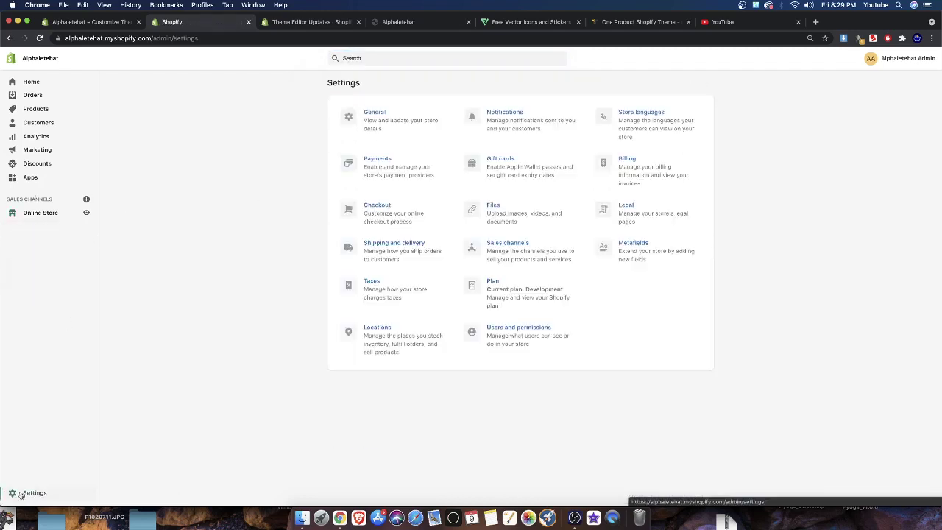
click(503, 217)
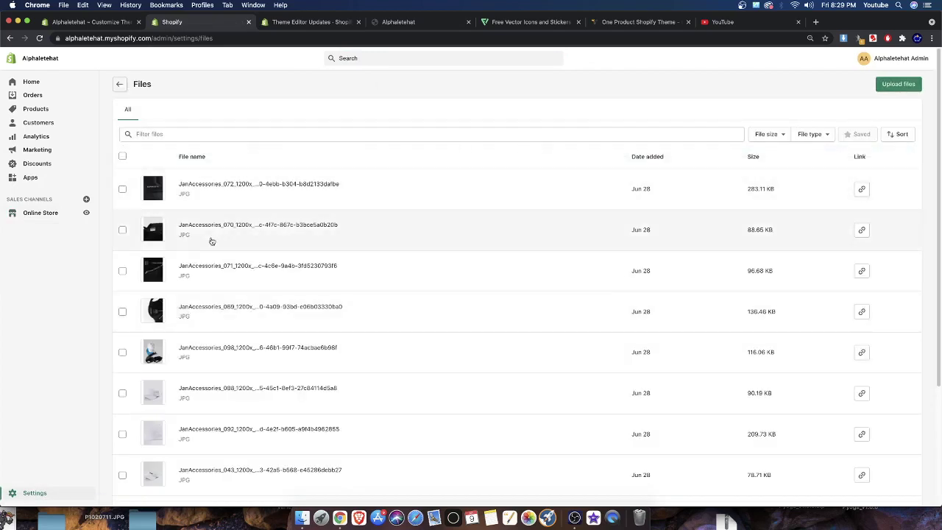
Step: Reload the store's Files page and check the One Product Shopify Theme tab before returning to the files
right_click(378, 104)
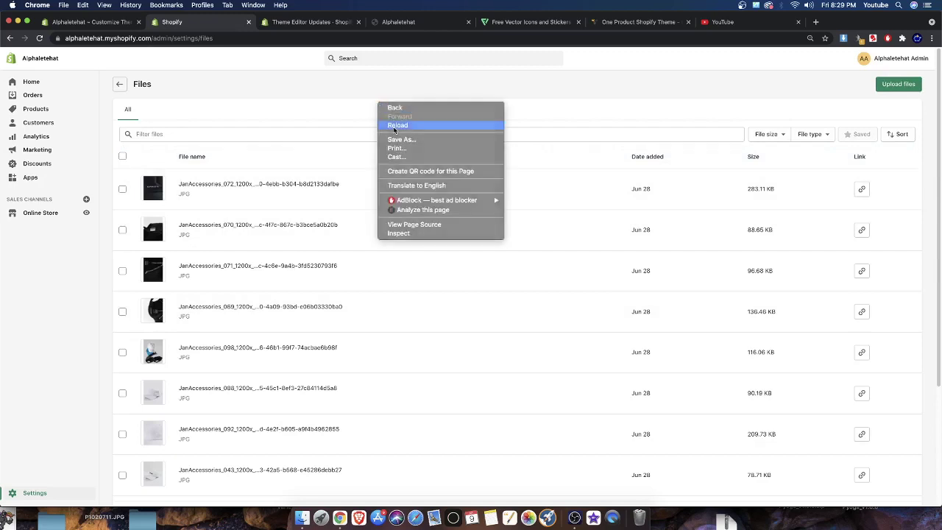
click(397, 125)
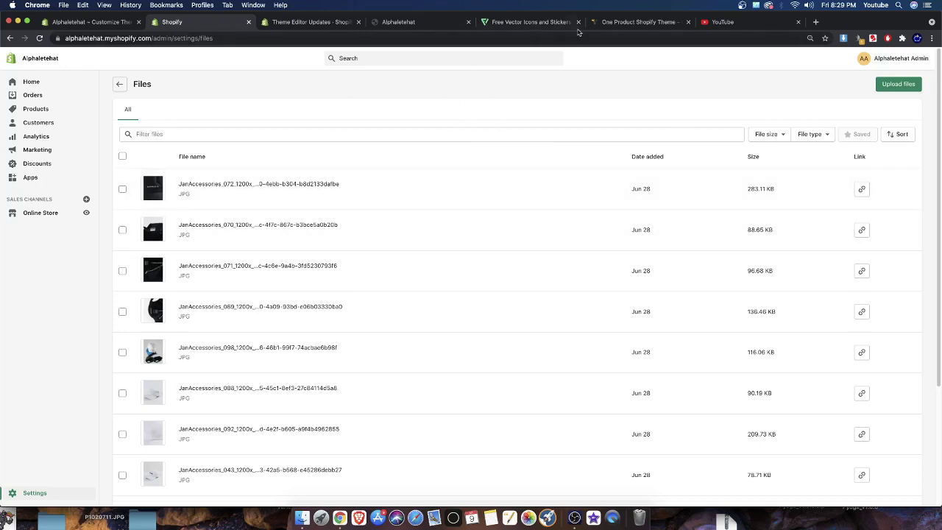
click(611, 22)
click(198, 23)
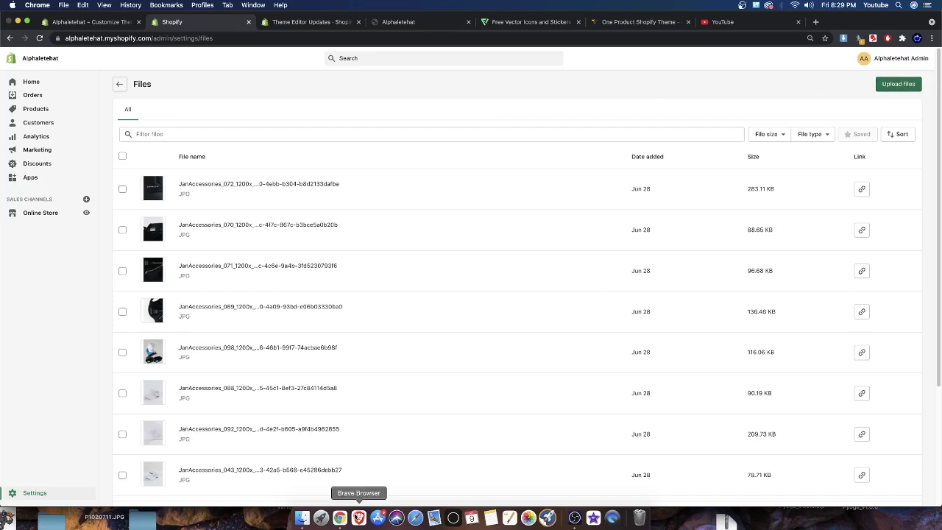
Step: Upload the ALPHALETE_2_1 MP4 video to the store's files and copy its link
click(574, 518)
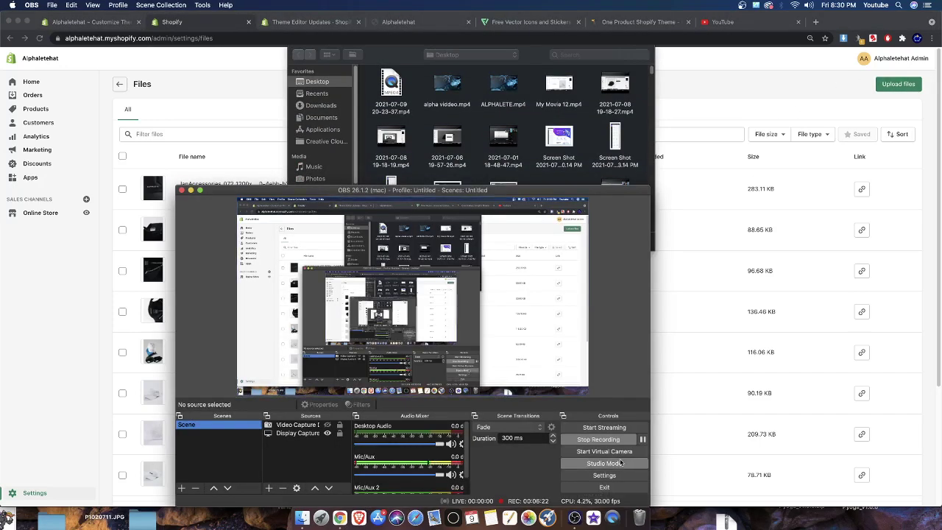
click(642, 439)
click(617, 165)
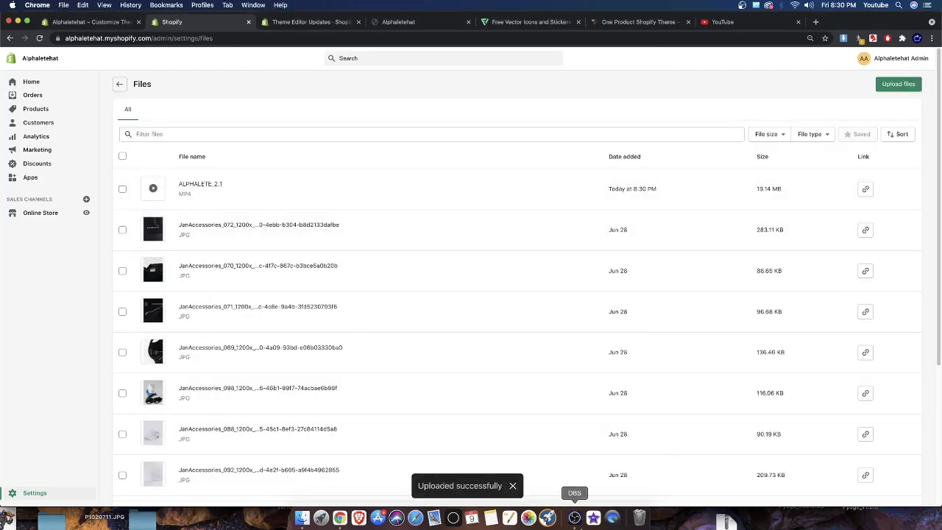
click(575, 518)
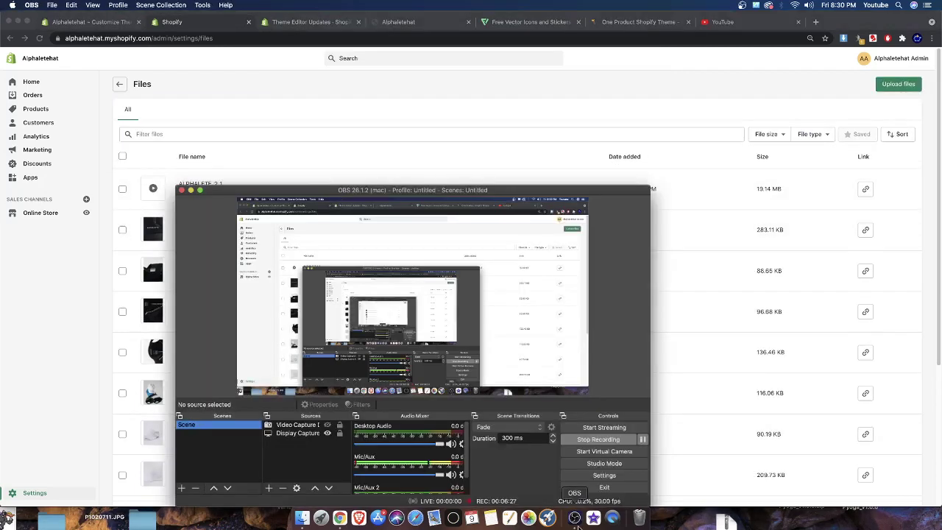
click(670, 264)
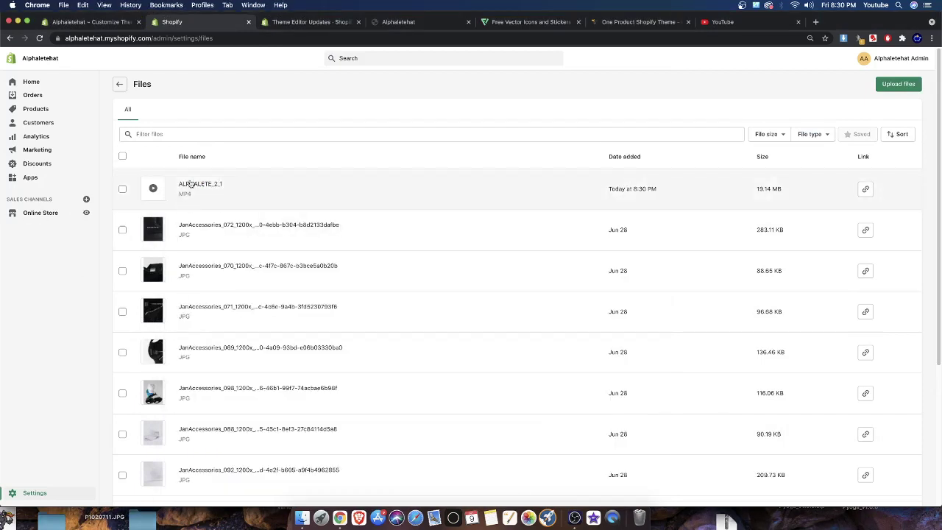
click(866, 189)
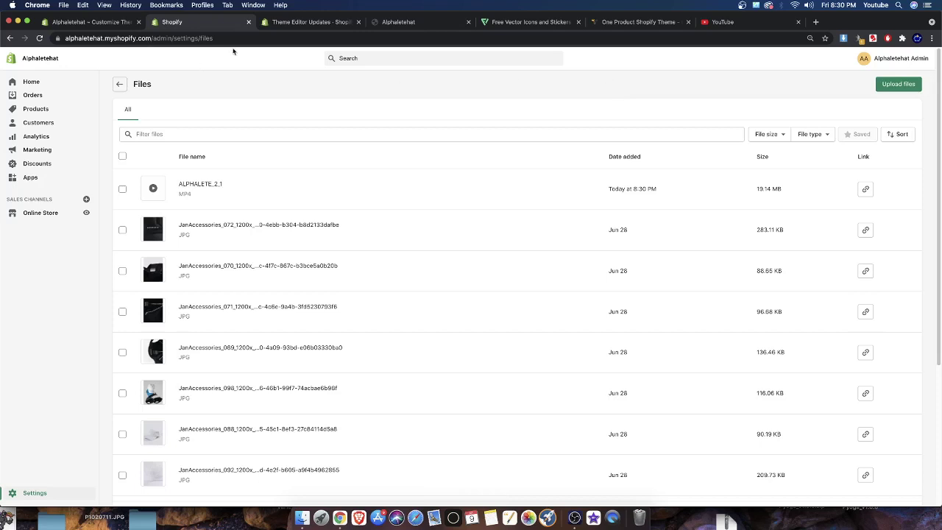
Step: Open the current Themeado-shopify-theme for customizing from the Themes page and close the older duplicate editor tab
click(37, 218)
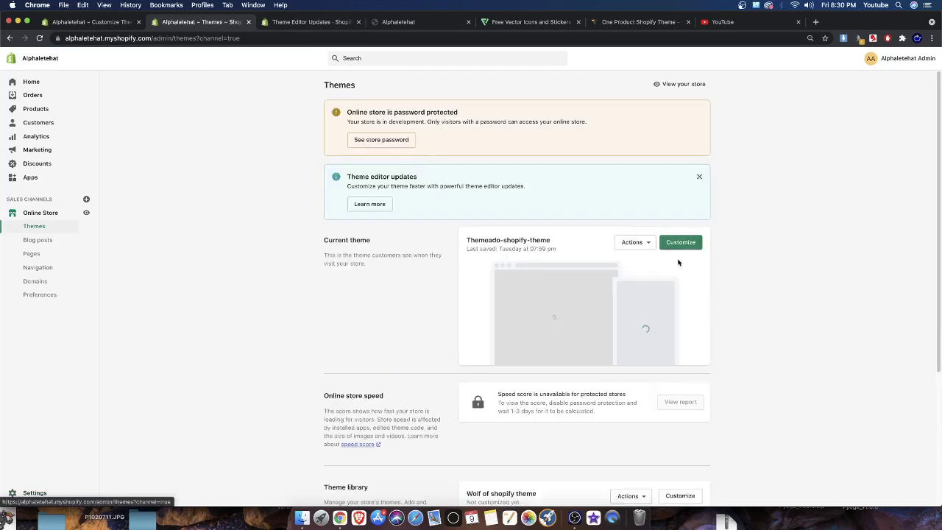
click(677, 243)
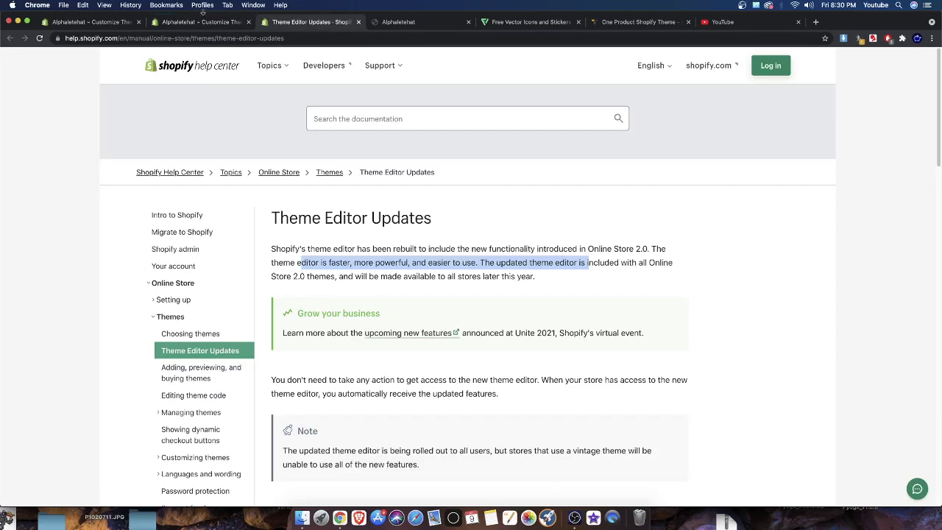
click(200, 21)
click(107, 21)
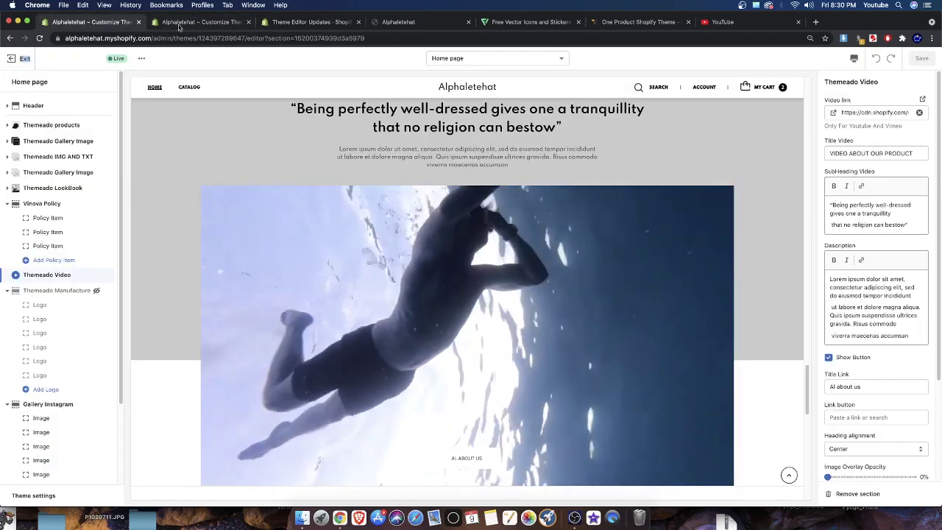
click(149, 22)
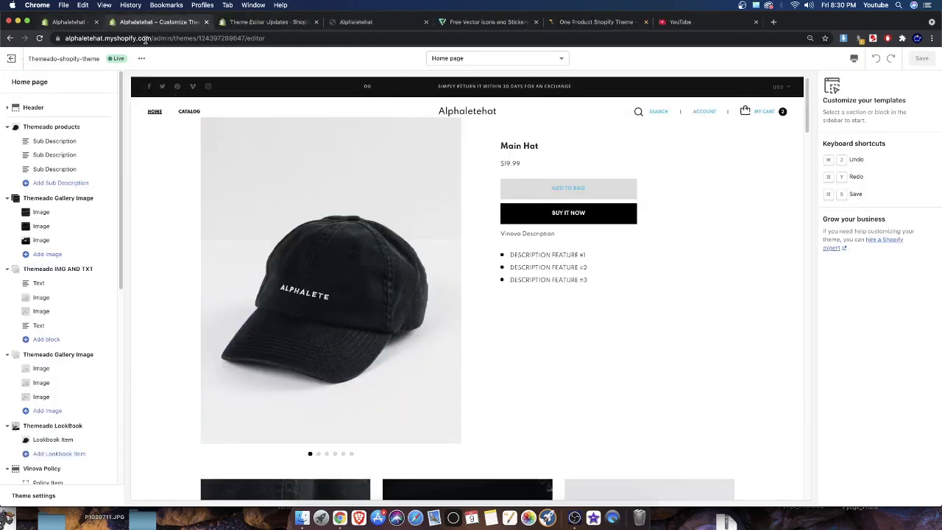
Step: Find the video area in the home page preview and open the Themeado Video section's settings
scroll(441, 313, down, 20)
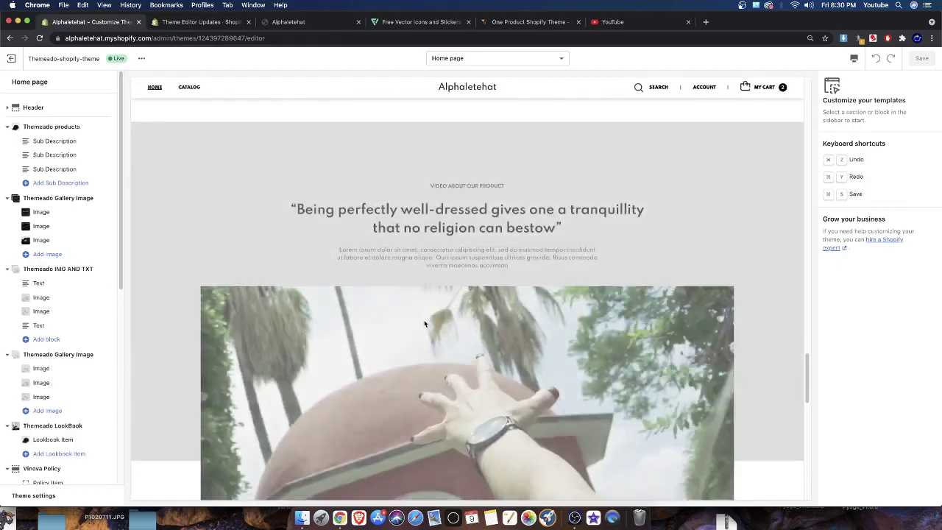
scroll(424, 323, down, 5)
scroll(510, 297, up, 3)
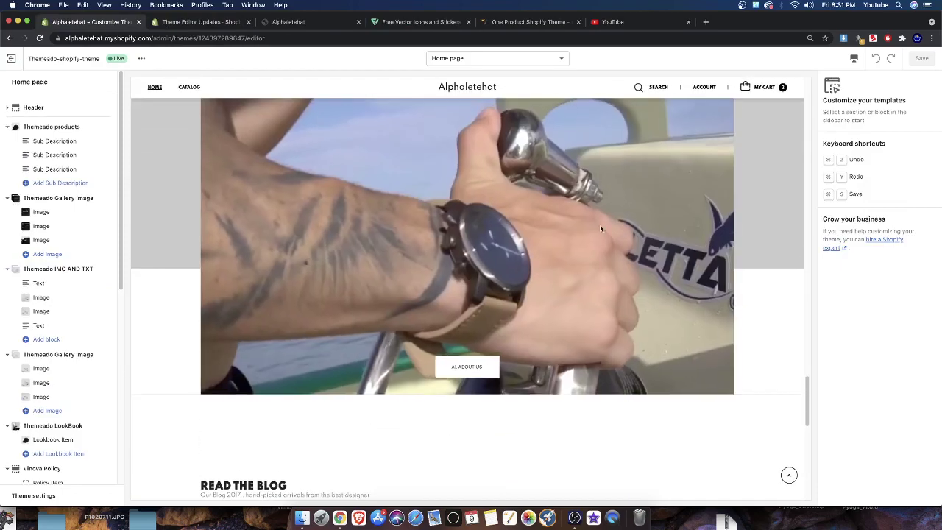
scroll(599, 224, up, 2)
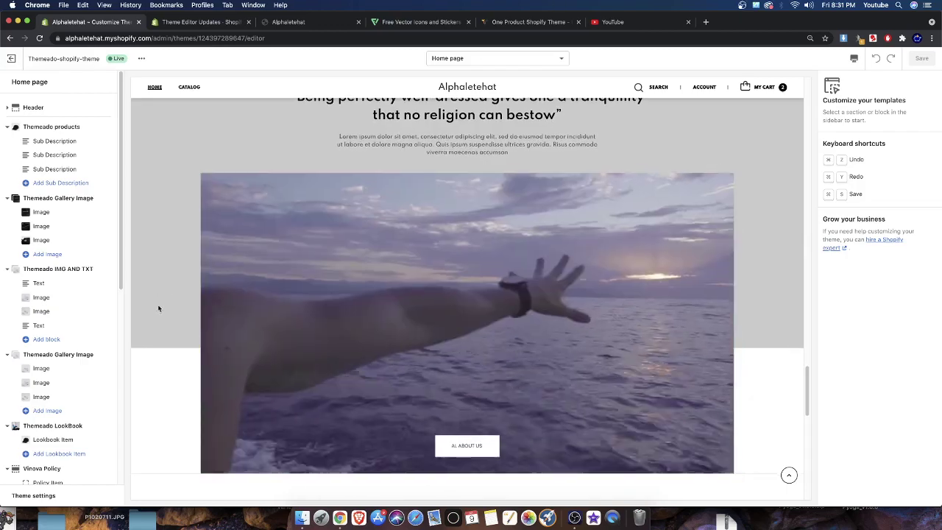
scroll(64, 434, down, 3)
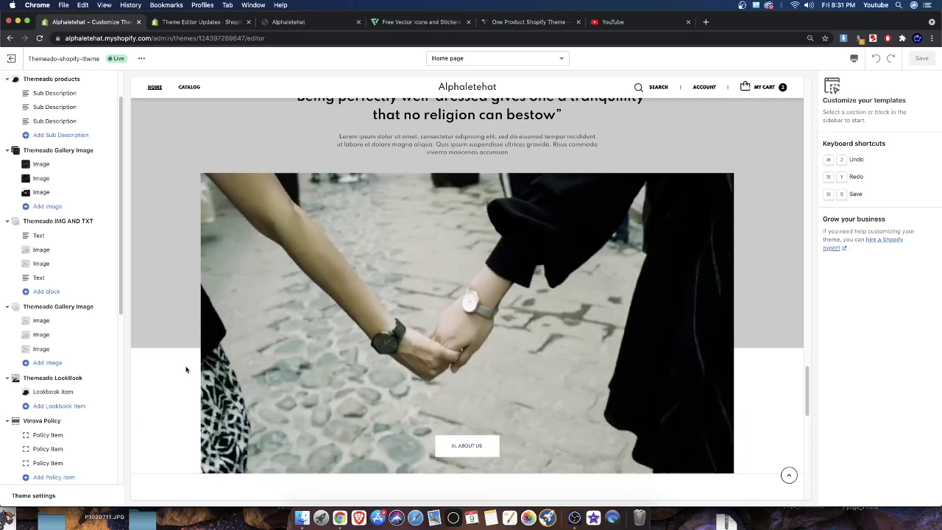
scroll(51, 403, down, 5)
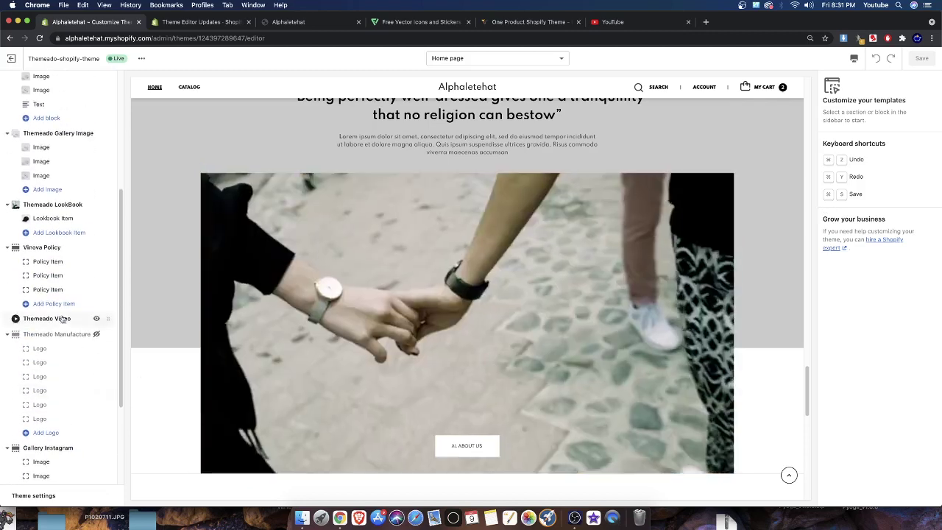
click(46, 320)
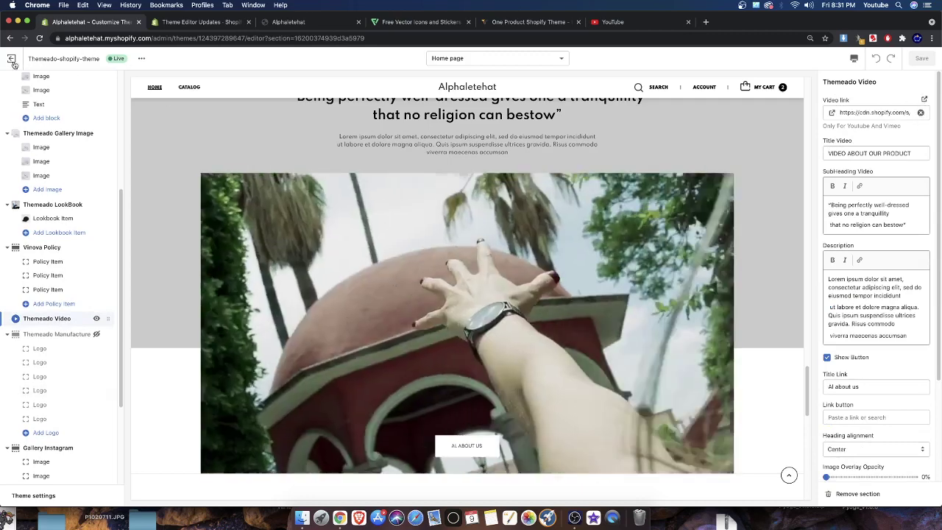
Step: Return to the store's Files settings, copy the ALPHALETE_2_1 video's link and preview it in a temporary browser tab
click(11, 59)
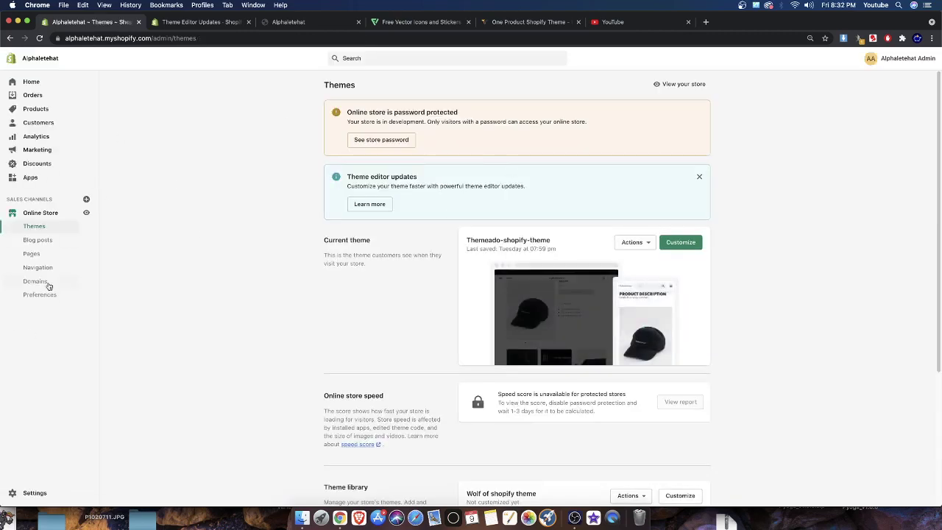
click(32, 499)
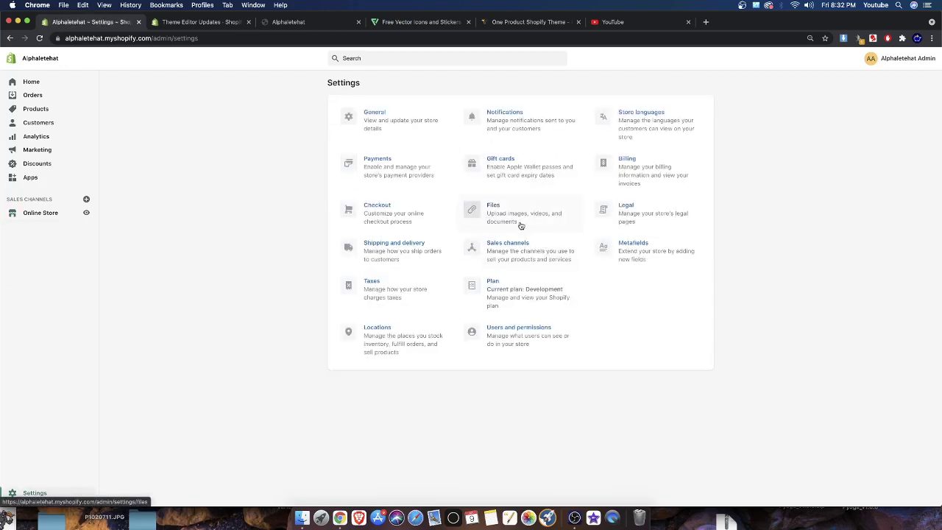
click(494, 206)
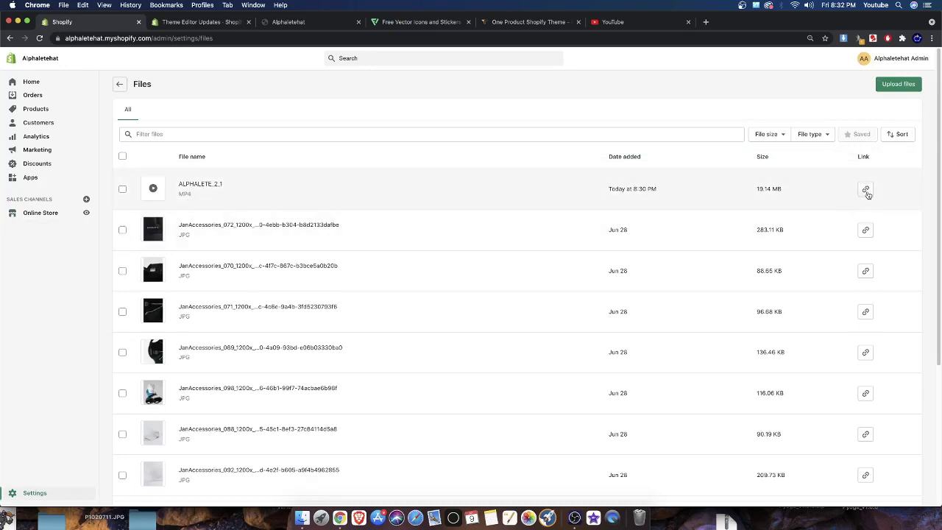
click(773, 195)
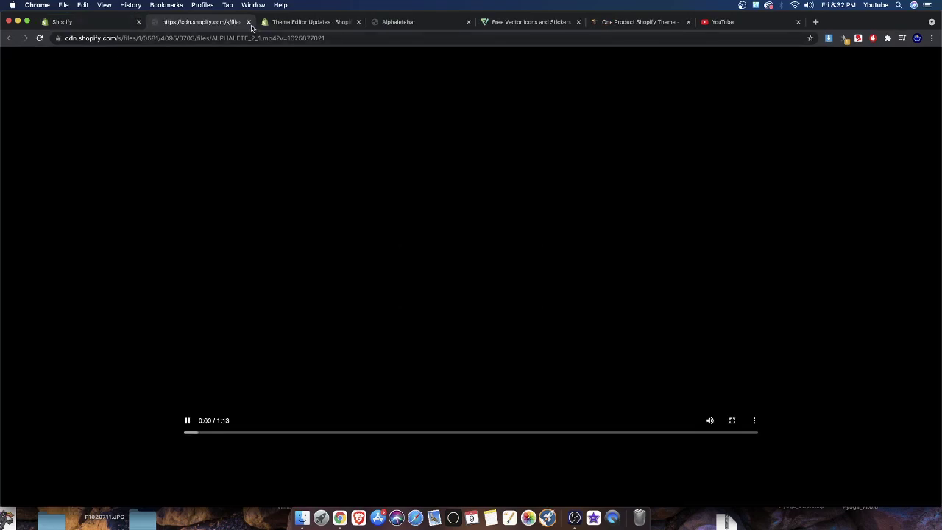
click(250, 23)
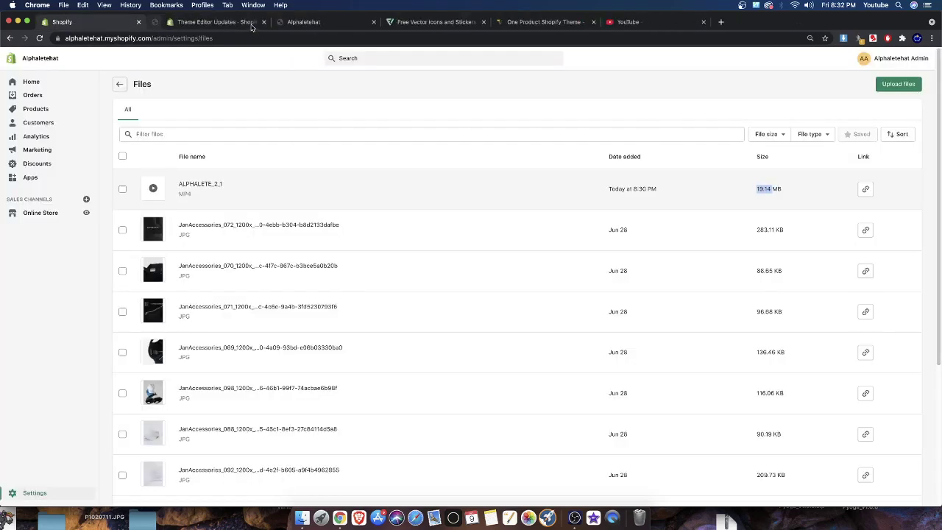
Step: Reopen the theme editor and replace the Themeado Video section's video link with the uploaded ALPHALETE_2_1 file's link
click(37, 212)
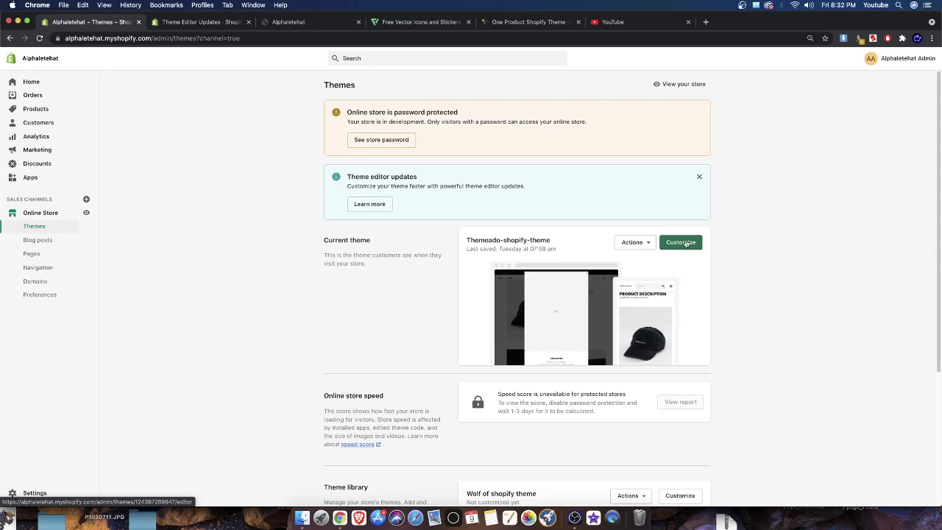
click(680, 242)
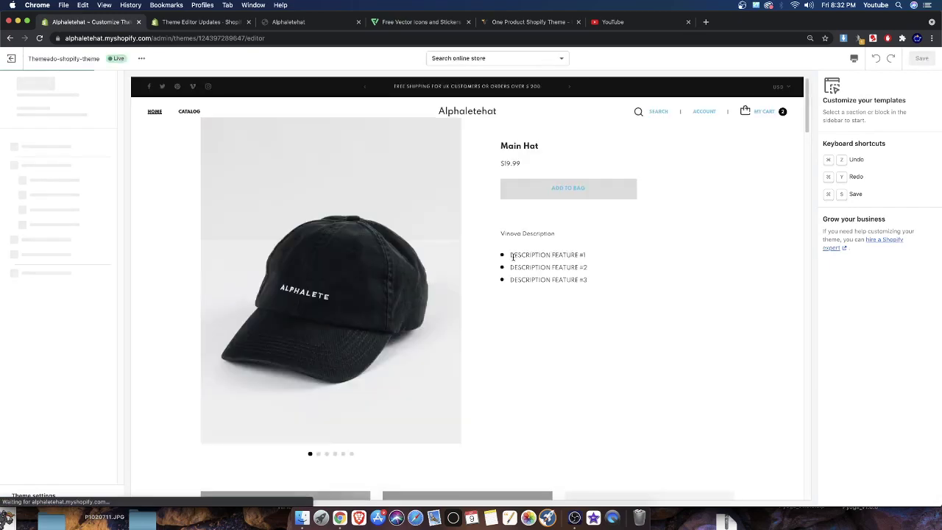
scroll(359, 255, down, 8)
scroll(358, 255, down, 15)
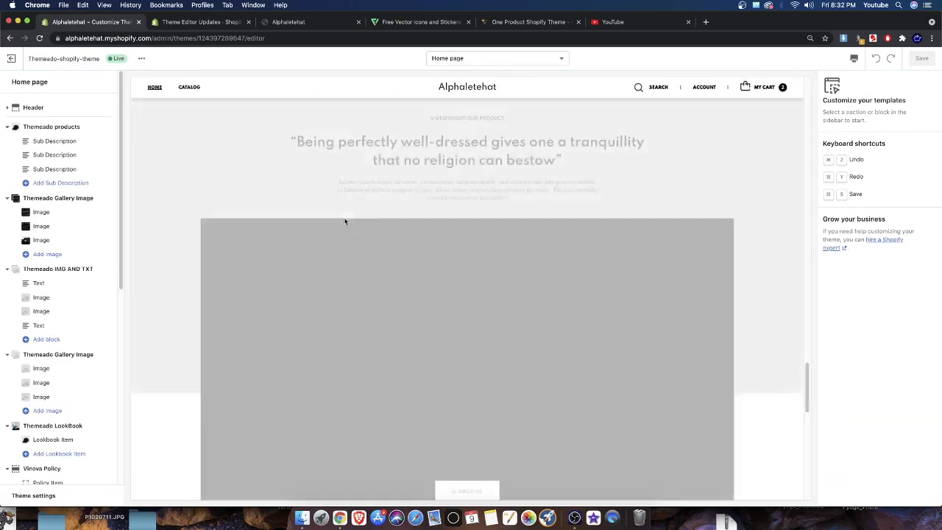
scroll(64, 388, down, 5)
scroll(65, 388, down, 2)
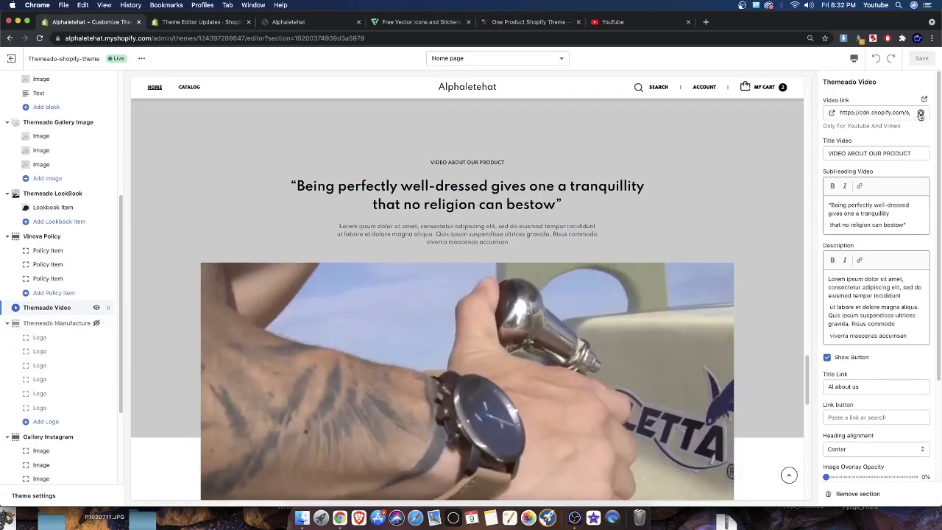
click(919, 114)
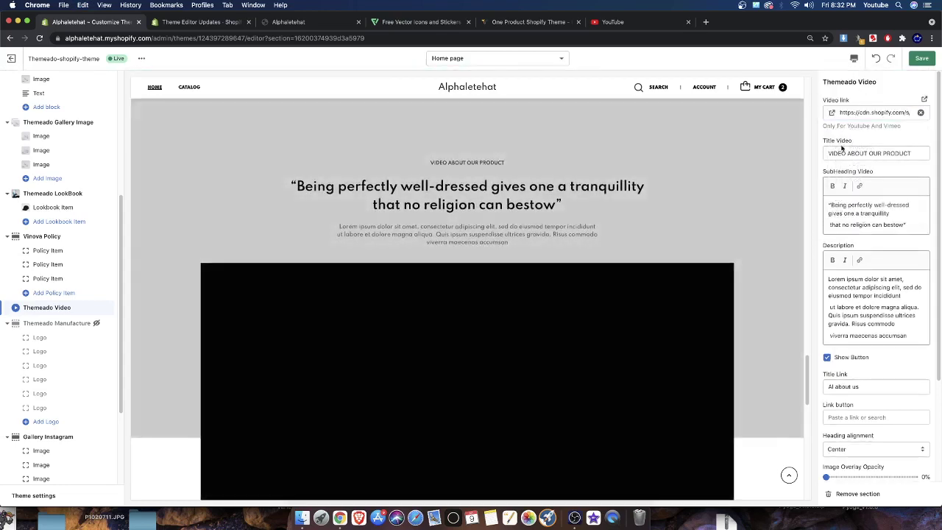
Step: Review the home page preview from the Main Hat product down to the new video, and save the theme changes
scroll(753, 212, down, 3)
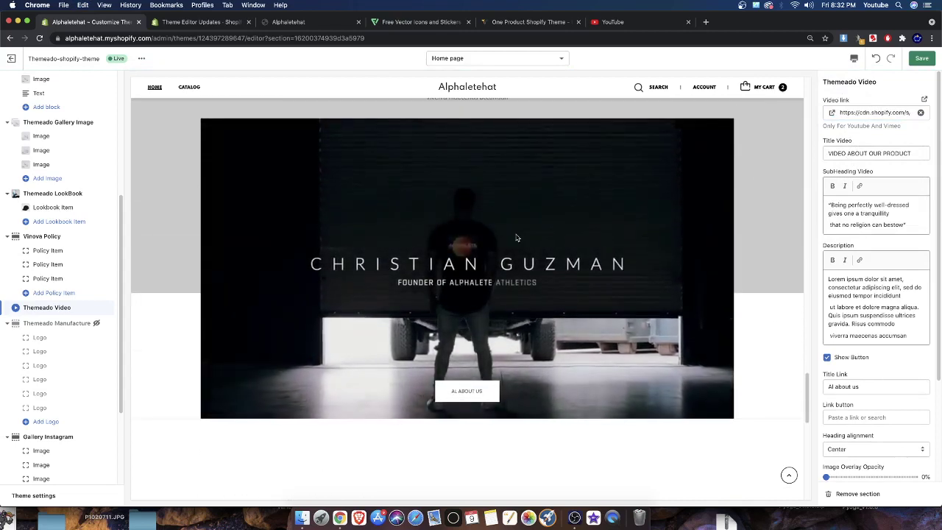
scroll(503, 311, up, 15)
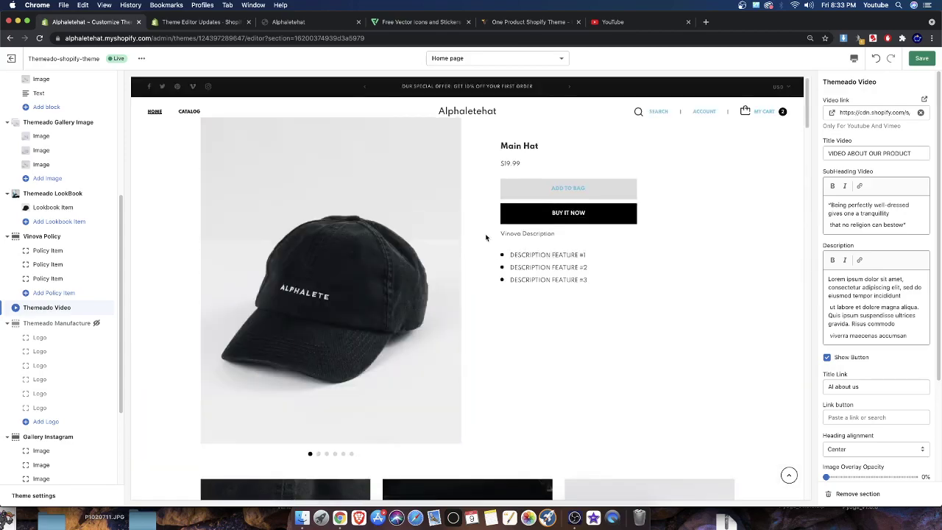
scroll(534, 324, down, 5)
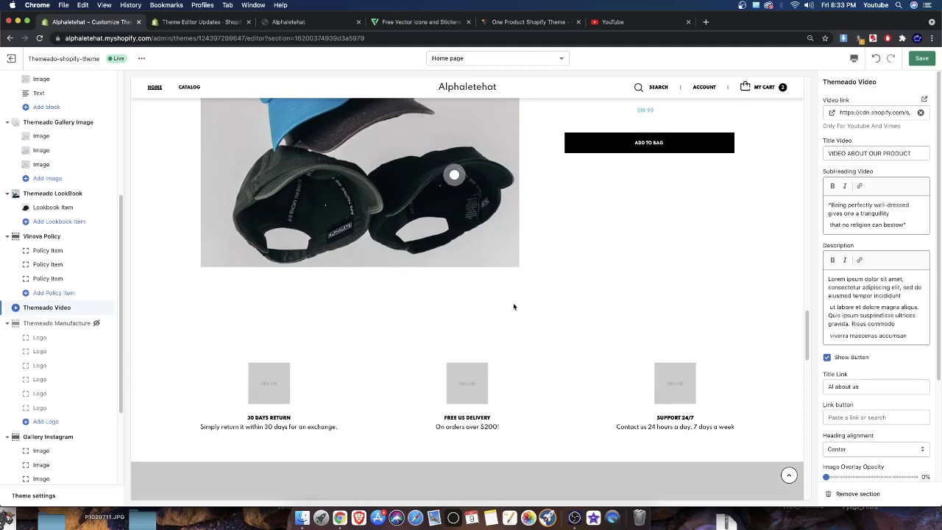
scroll(513, 305, down, 6)
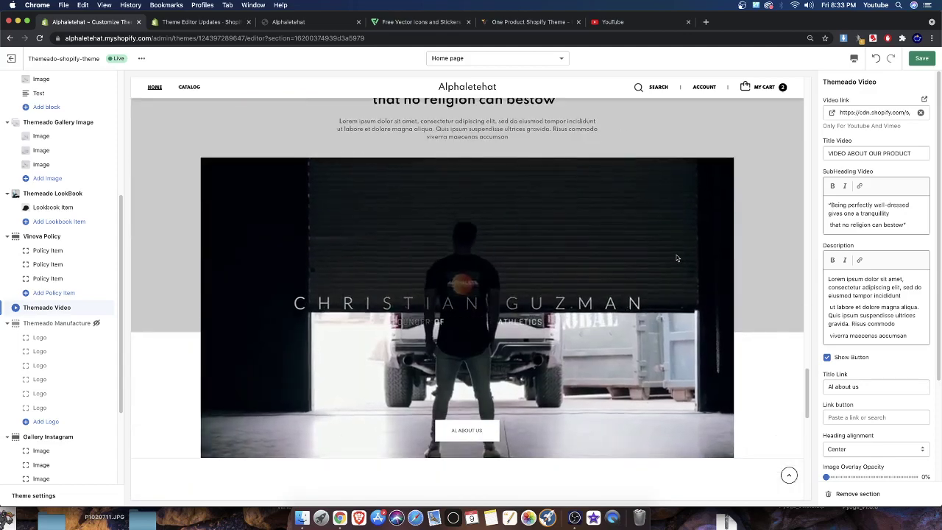
scroll(552, 230, up, 5)
scroll(631, 214, up, 4)
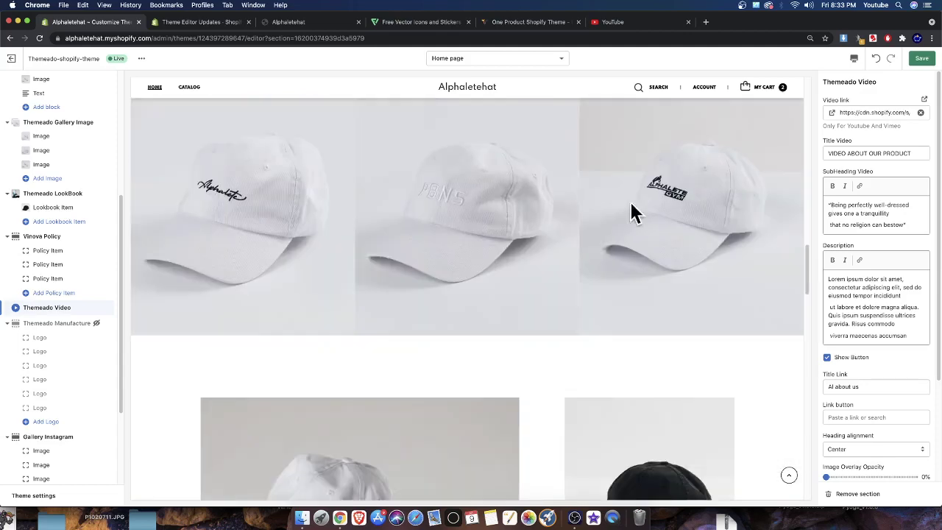
scroll(533, 286, down, 10)
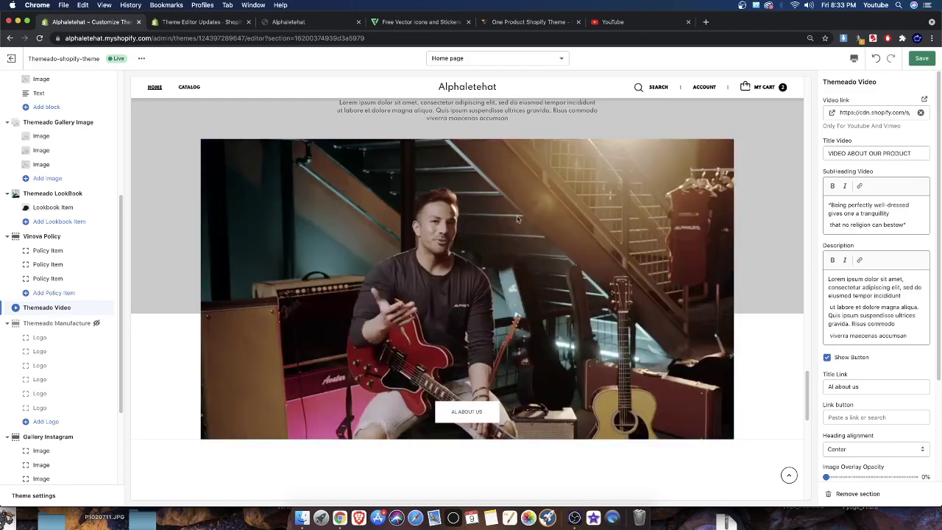
click(923, 62)
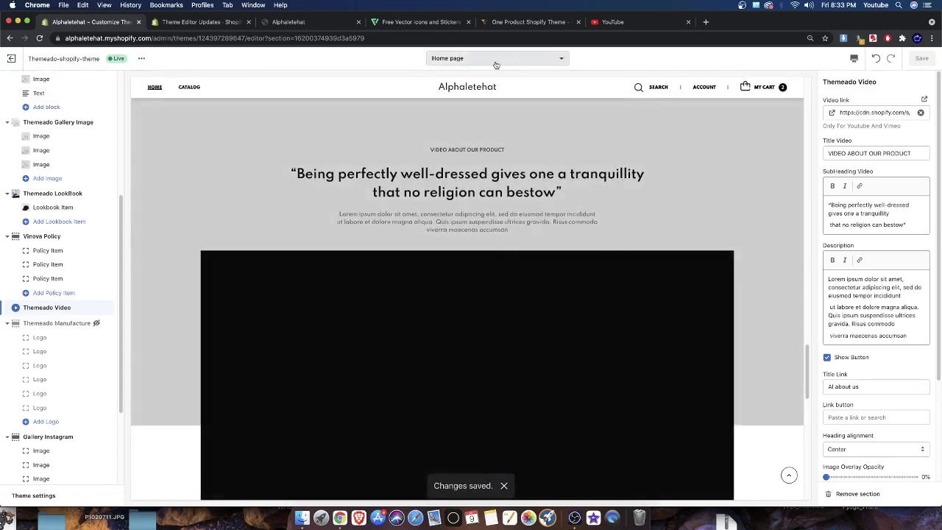
Step: Check the video in the home page preview and correct the Themeado Video button's title link to "All about us"
scroll(401, 305, down, 3)
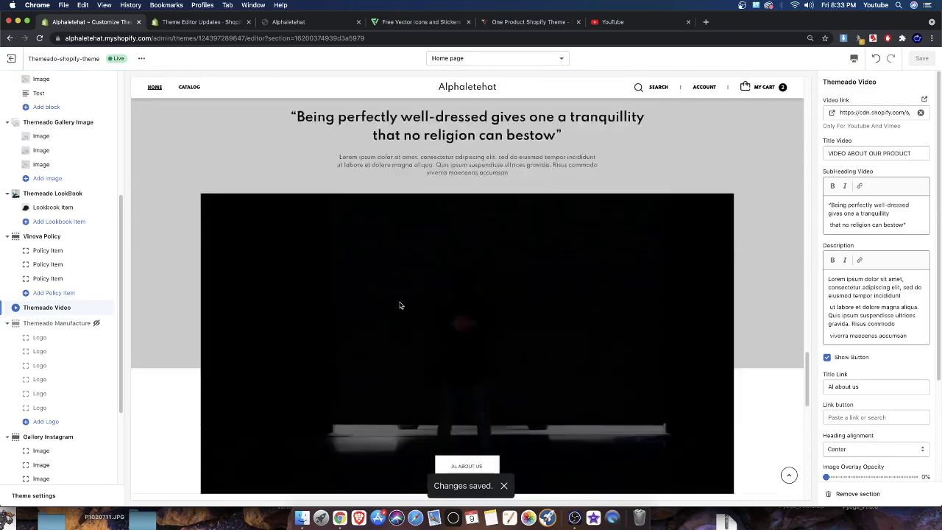
scroll(375, 308, up, 2)
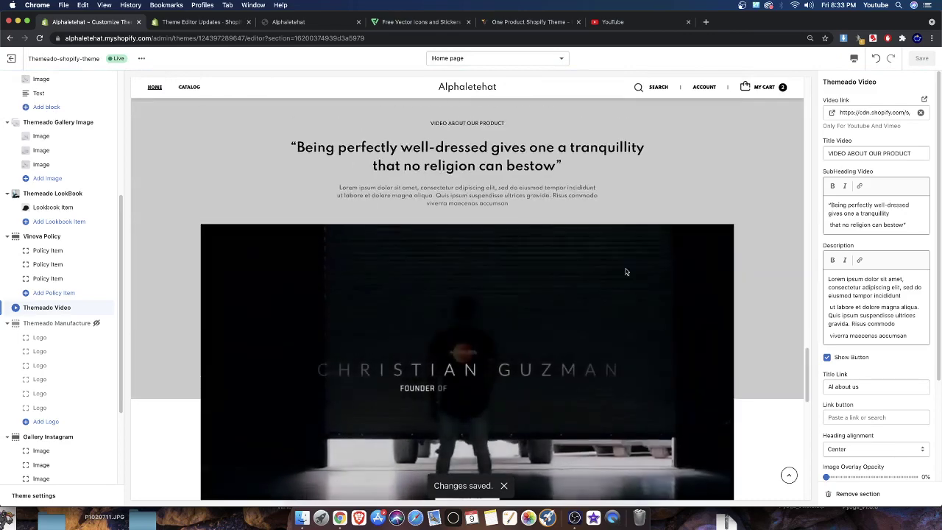
scroll(521, 225, down, 15)
scroll(544, 295, up, 15)
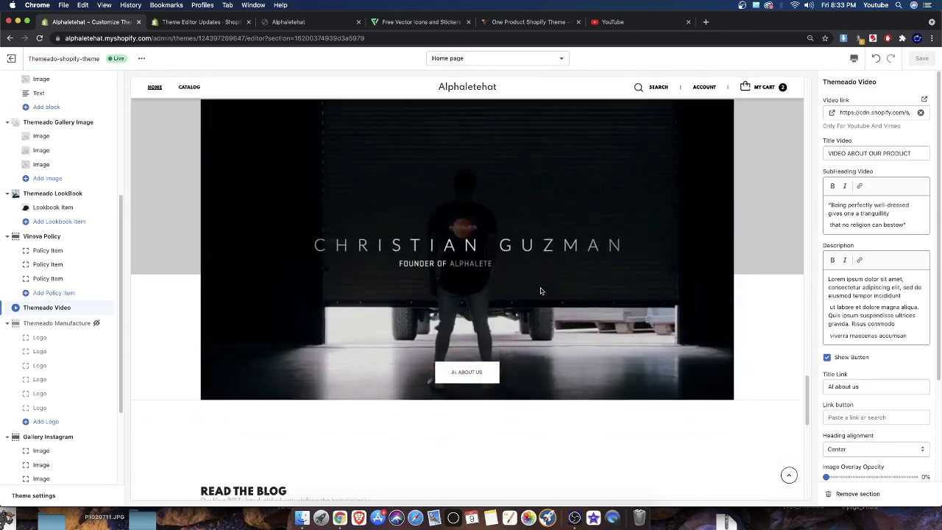
scroll(540, 291, down, 1)
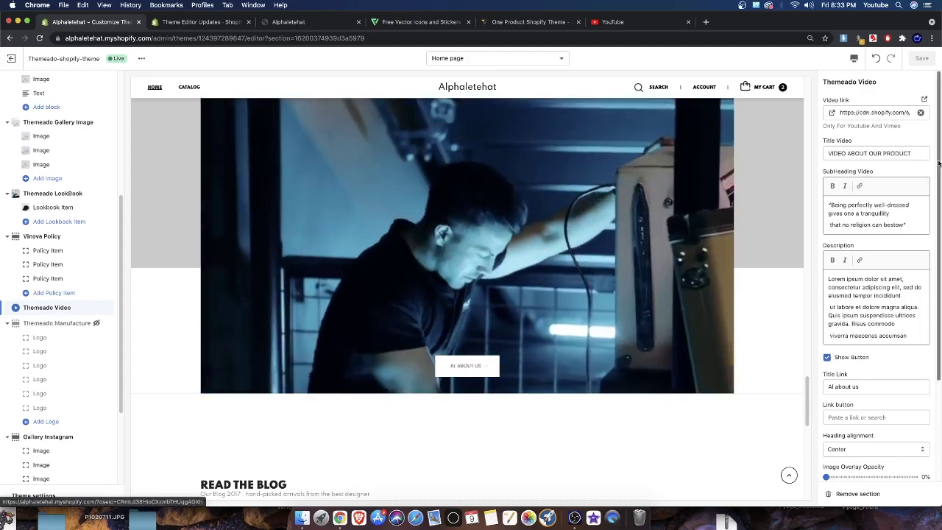
scroll(854, 221, down, 3)
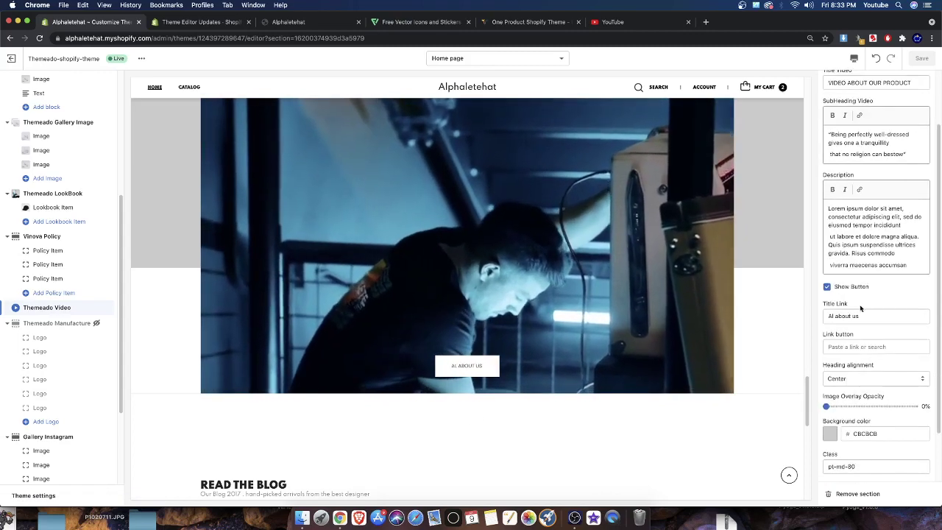
click(857, 316)
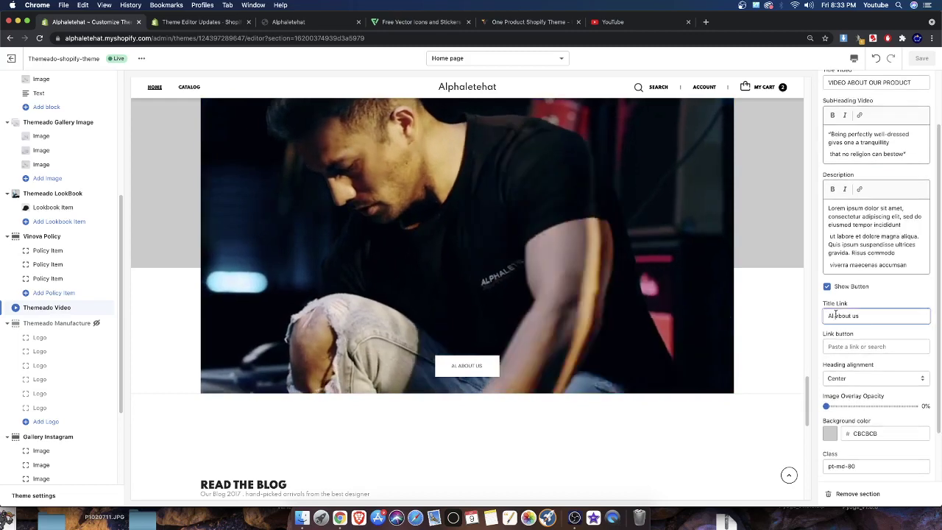
click(833, 316)
text(l)
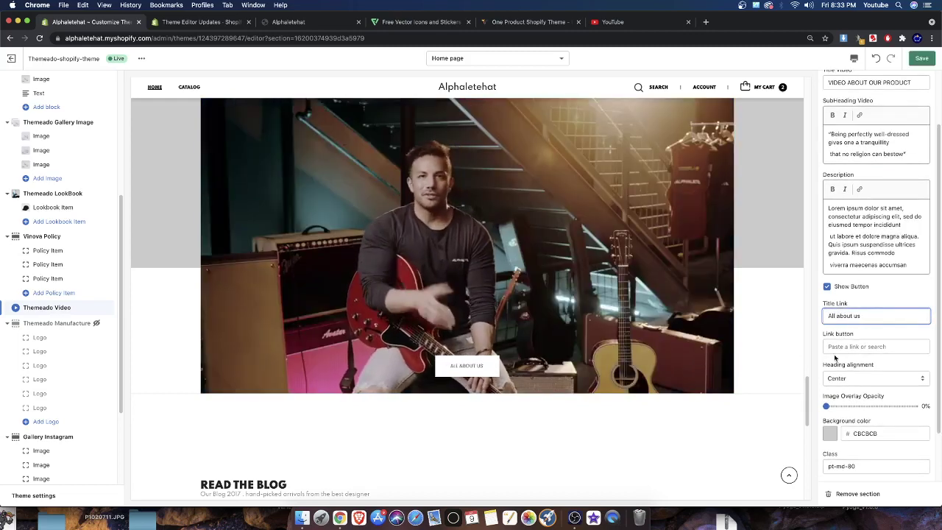
Step: Hide the "All about us" button in the Themeado Video section
scroll(507, 345, down, 5)
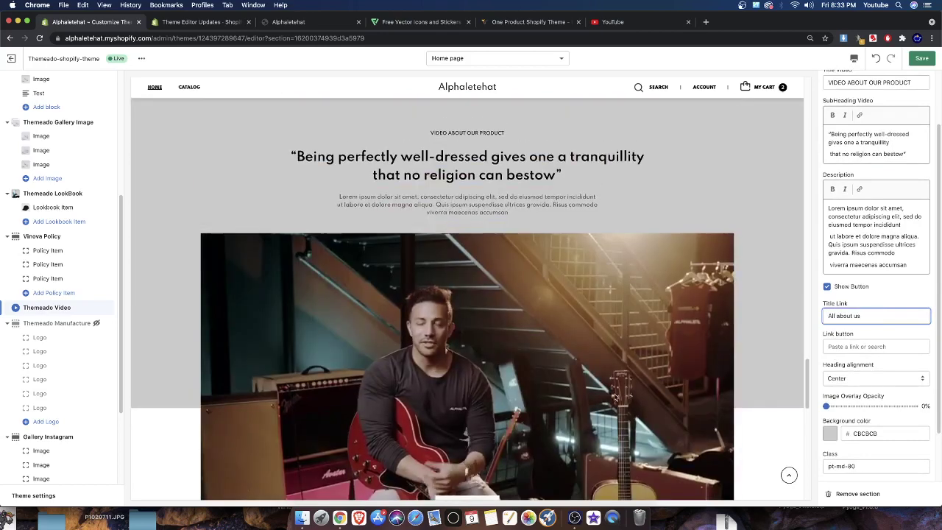
scroll(508, 372, down, 2)
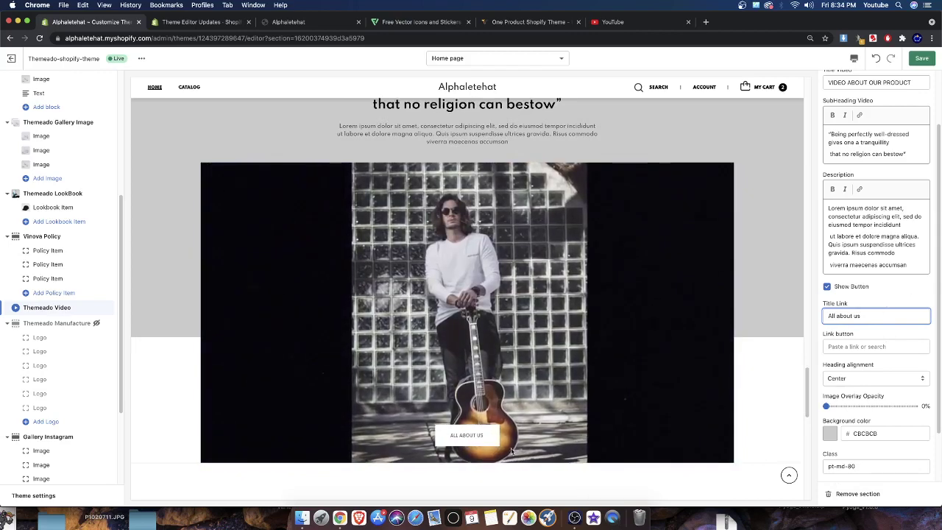
click(836, 288)
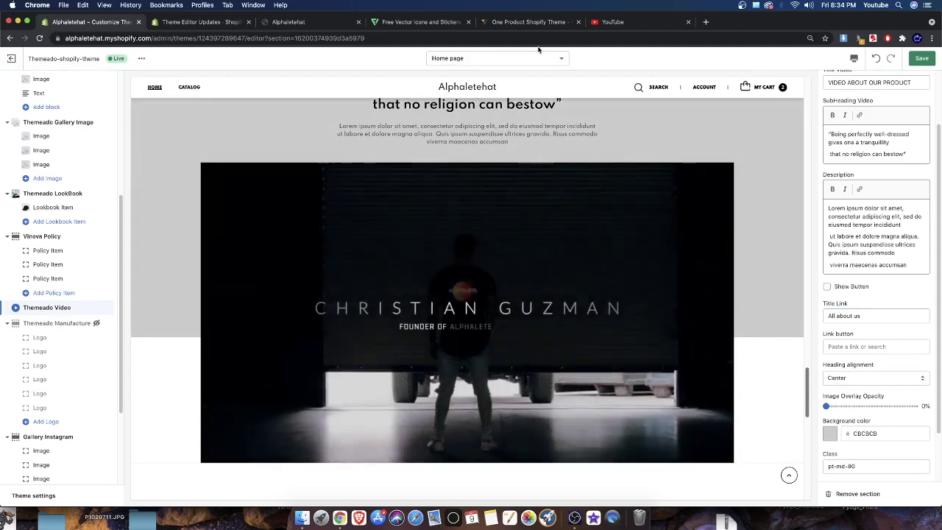
click(500, 22)
click(197, 22)
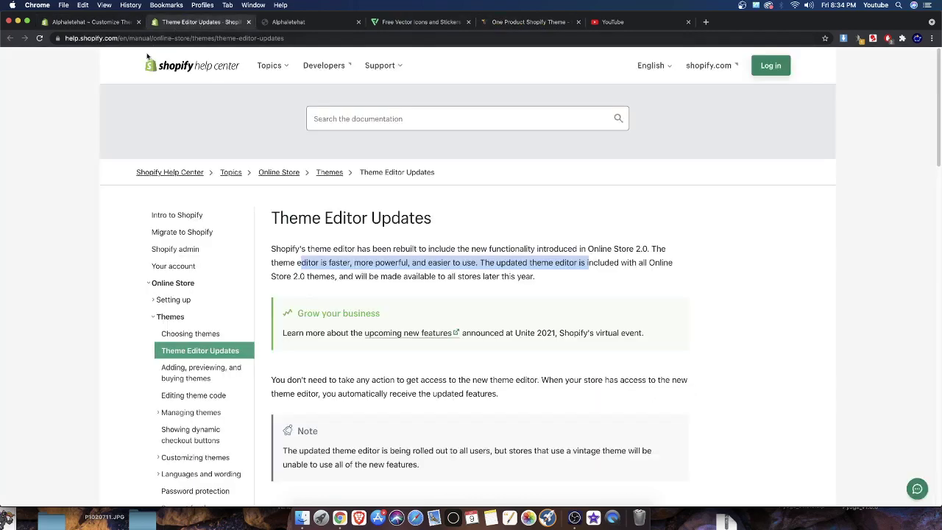
click(111, 25)
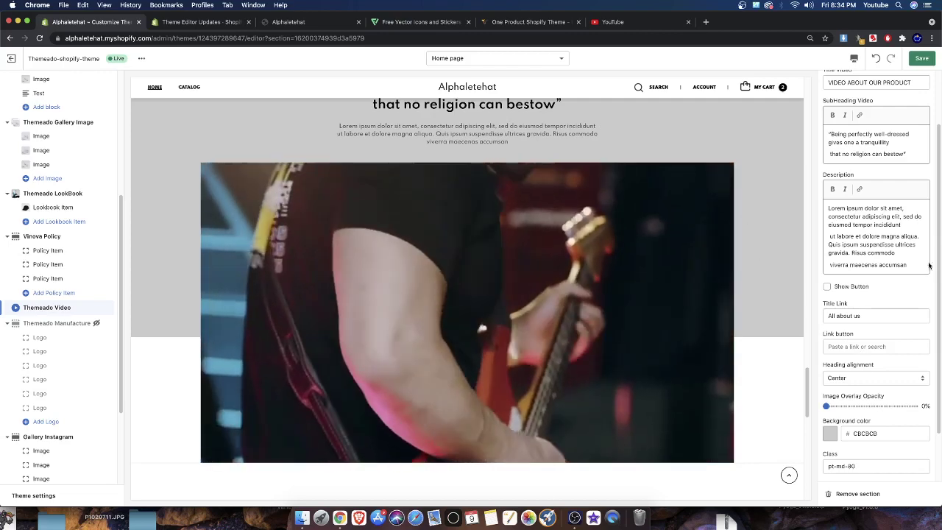
Step: Look over the remaining Themeado Video settings and save the theme changes
scroll(852, 272, down, 2)
scroll(714, 269, up, 5)
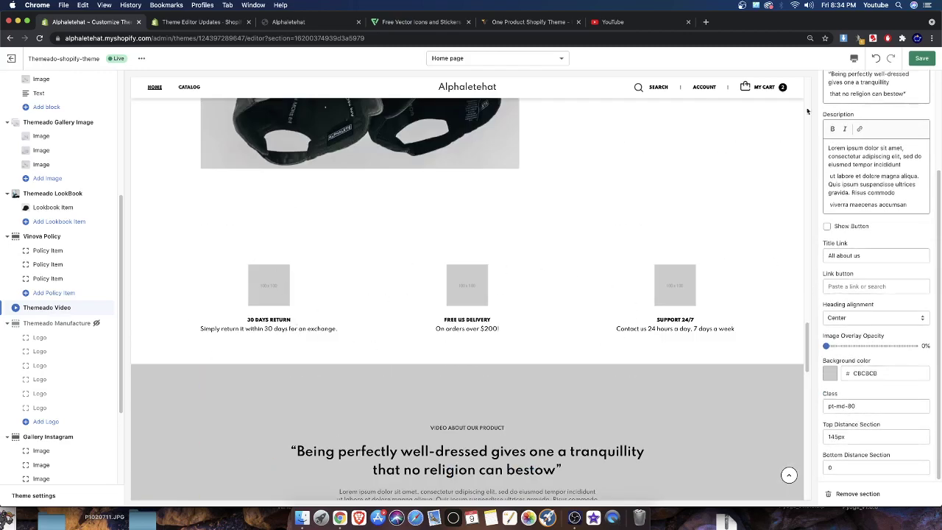
click(921, 58)
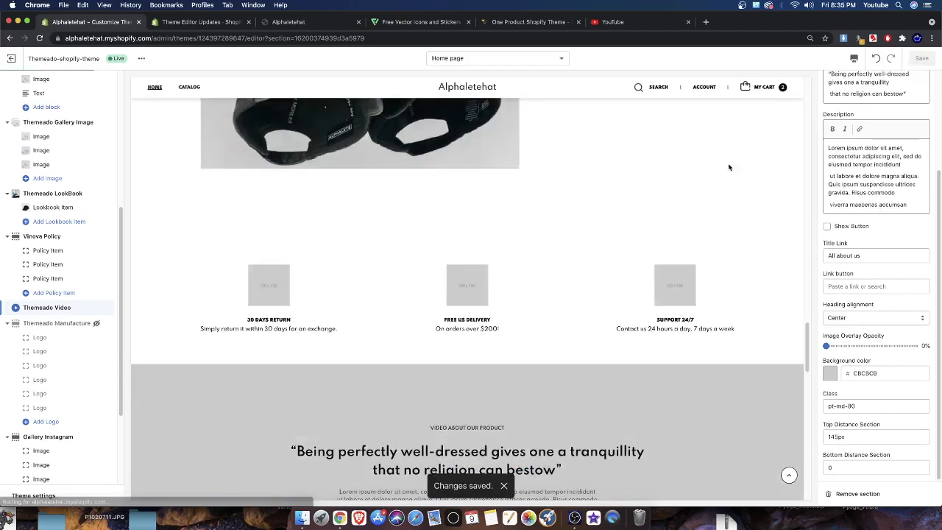
Step: Review the home page preview from the video section down to the footer and back up to the Main Hat product
scroll(397, 342, down, 10)
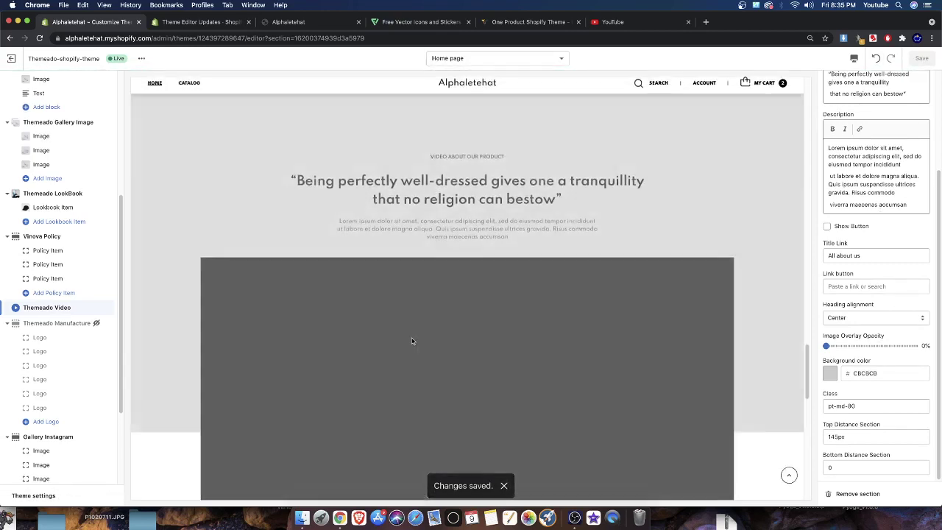
scroll(409, 382, down, 5)
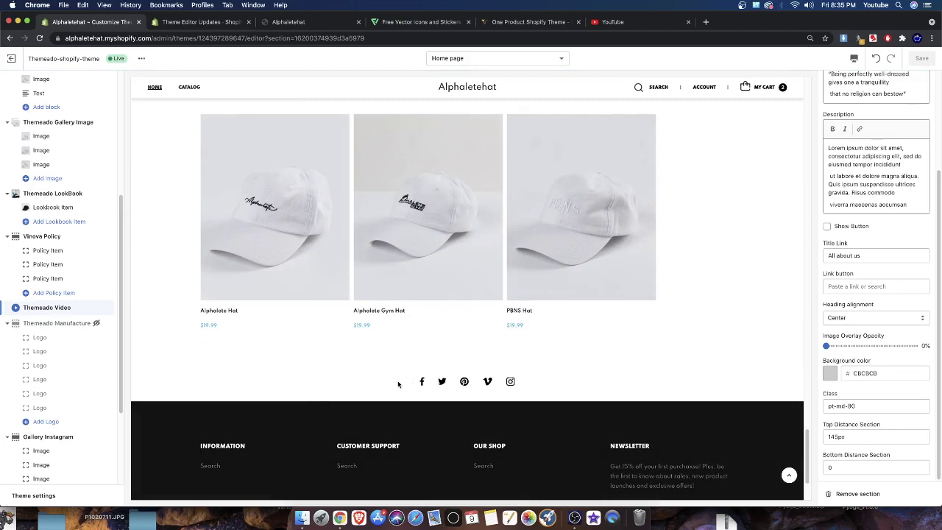
scroll(397, 386, down, 3)
scroll(372, 401, up, 9)
scroll(370, 401, up, 15)
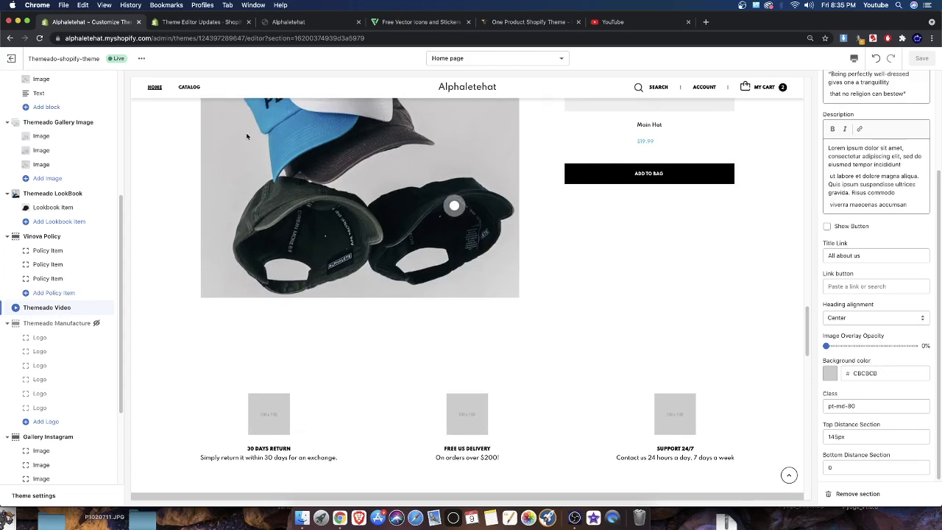
Step: Examine the return, delivery and support policy items in the preview, and look over the product images higher on the home page
click(141, 58)
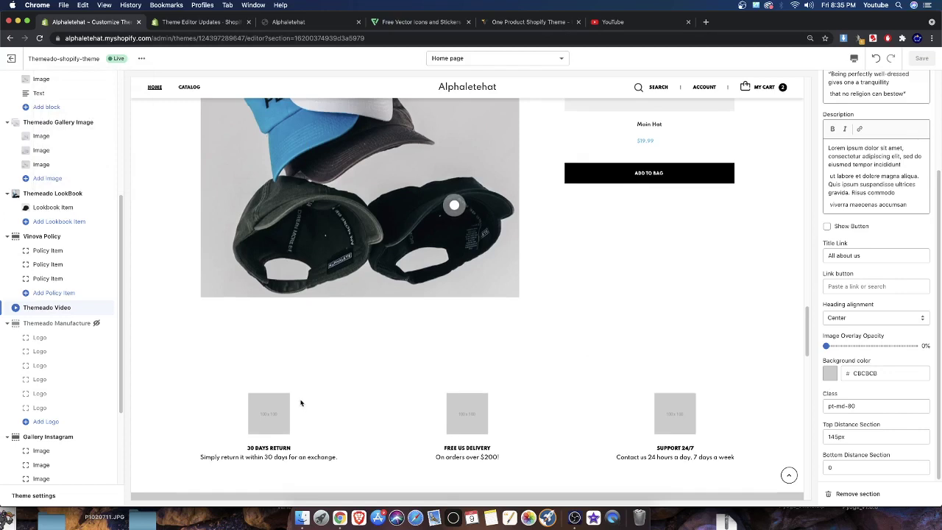
scroll(300, 402, down, 3)
drag(241, 302, 645, 307)
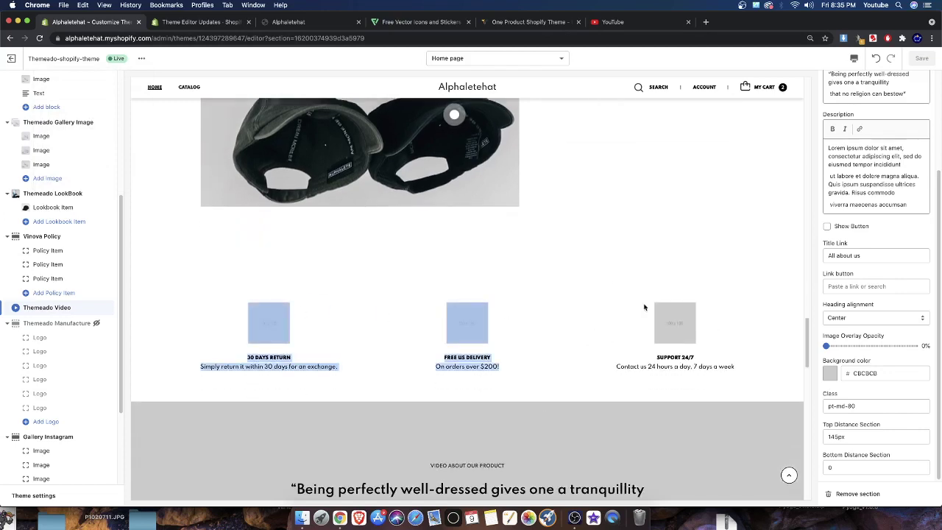
click(578, 284)
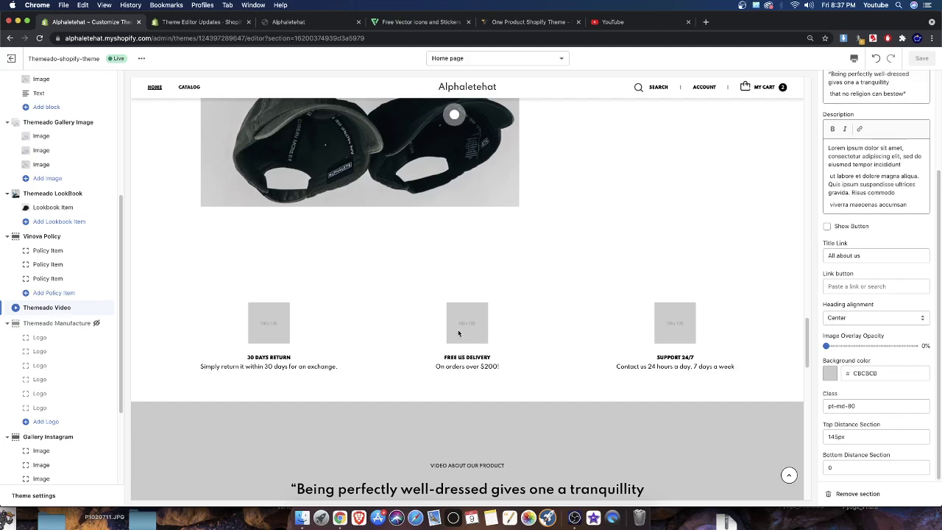
scroll(457, 329, down, 5)
scroll(447, 246, down, 15)
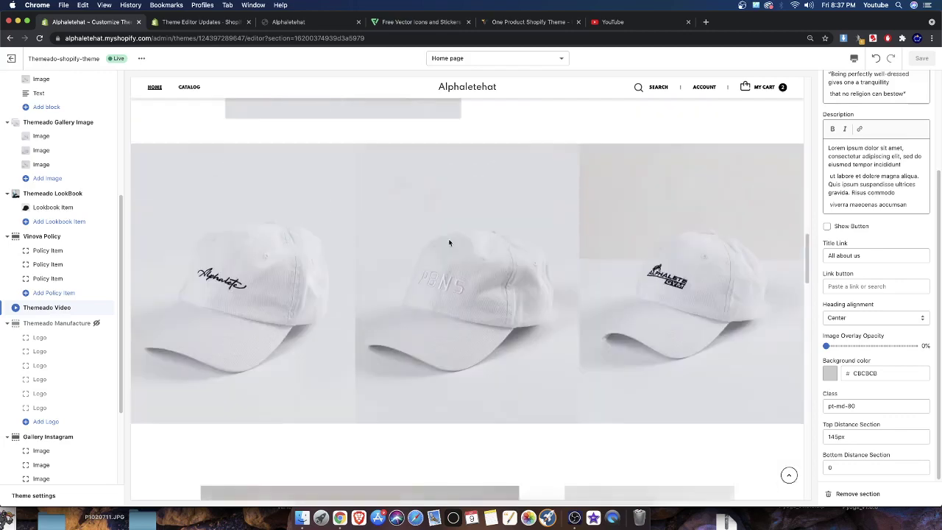
scroll(470, 216, up, 3)
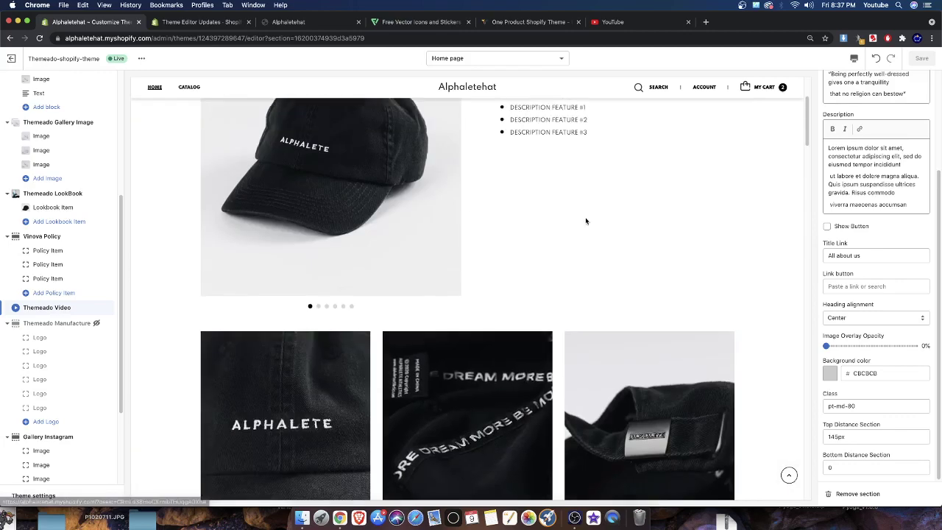
Step: Open alphaleteathletics.com in a new browser tab and examine its home page down past the Shop the Look section
click(706, 21)
text(alphalete)
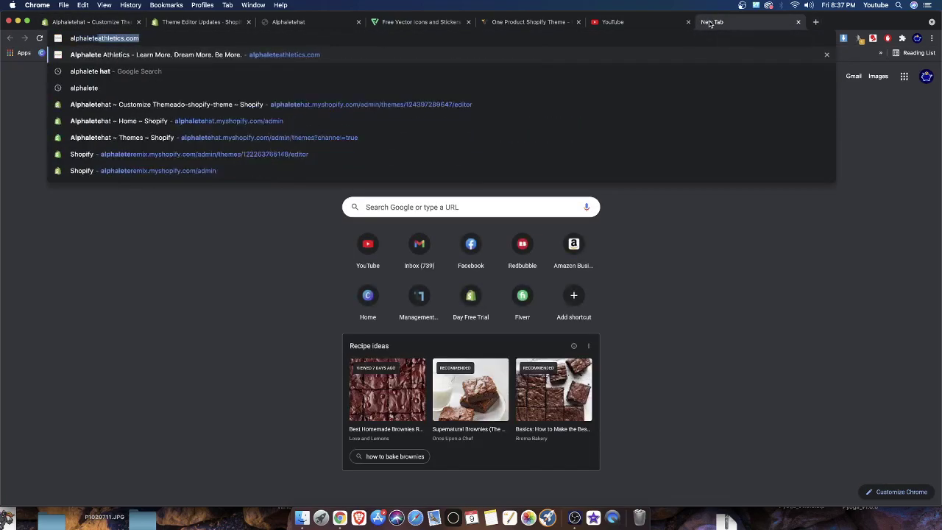
key(Return)
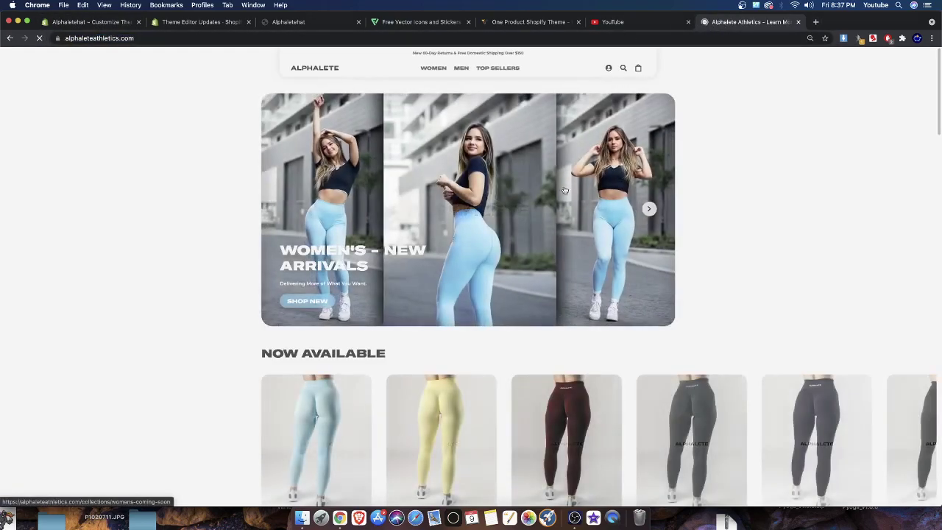
scroll(319, 412, down, 5)
scroll(319, 412, down, 5)
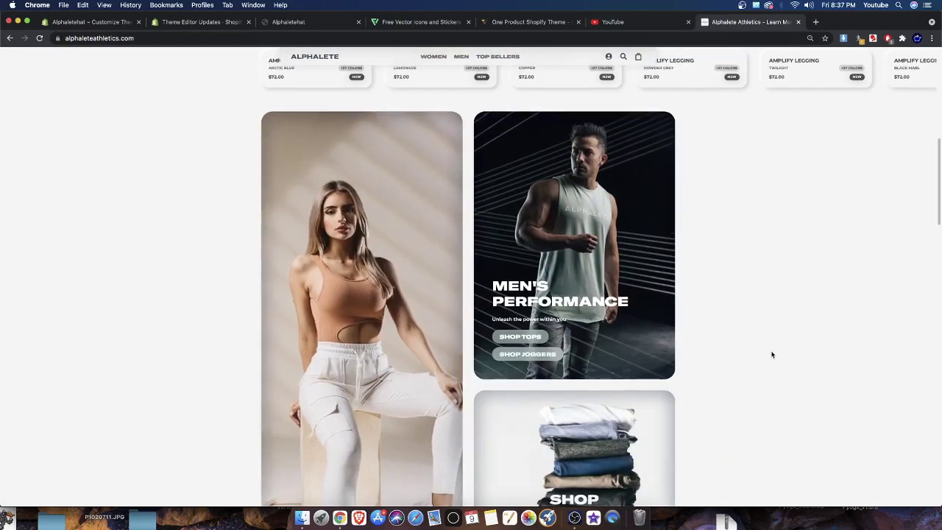
scroll(773, 350, down, 8)
scroll(757, 344, down, 5)
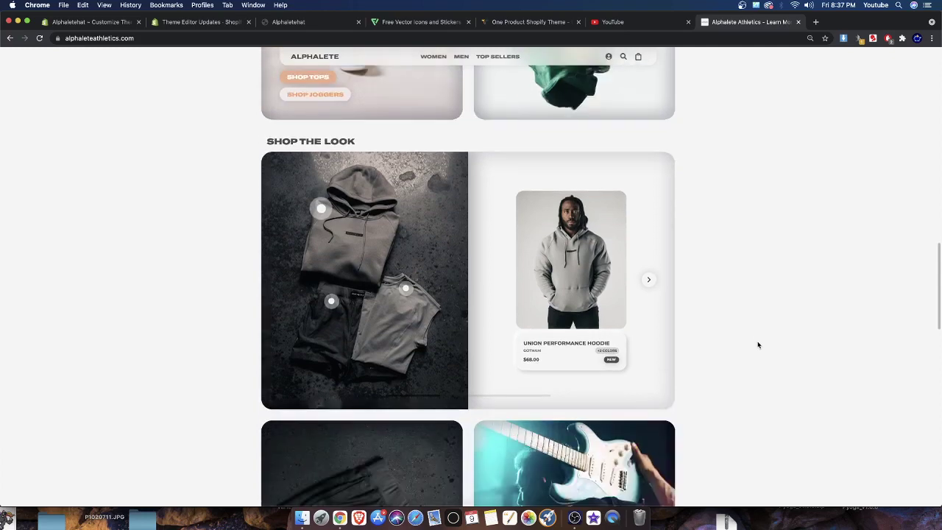
scroll(754, 341, down, 2)
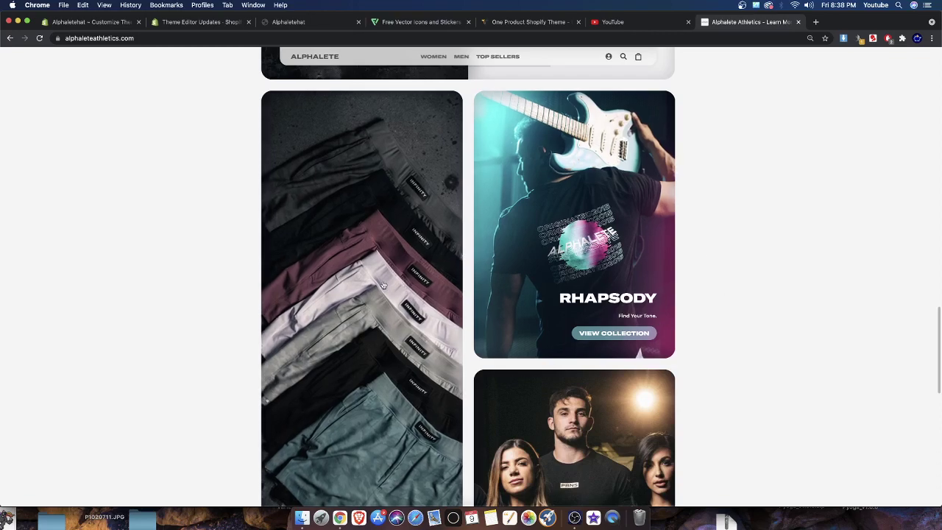
Step: Open the Men's Shorts collection from the home page and view the grey camo Infinity Short product page
scroll(390, 290, down, 2)
click(363, 356)
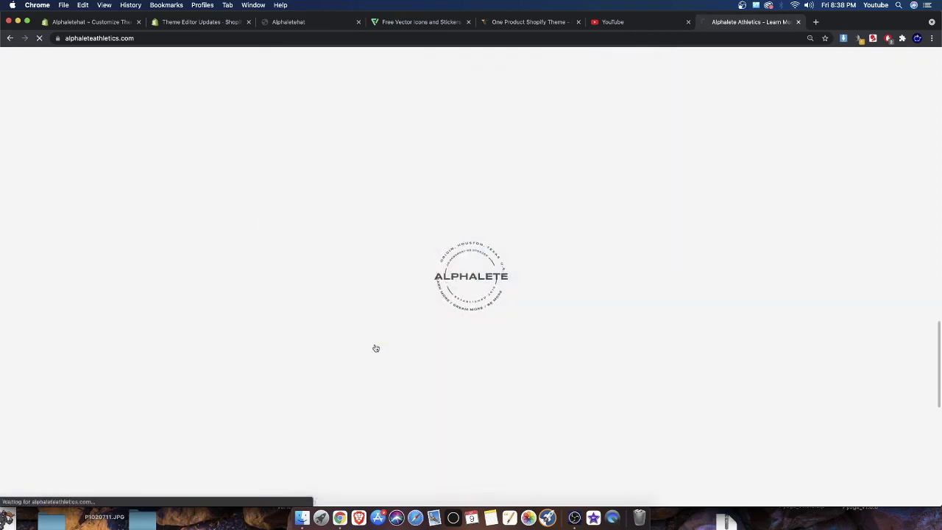
scroll(495, 359, down, 2)
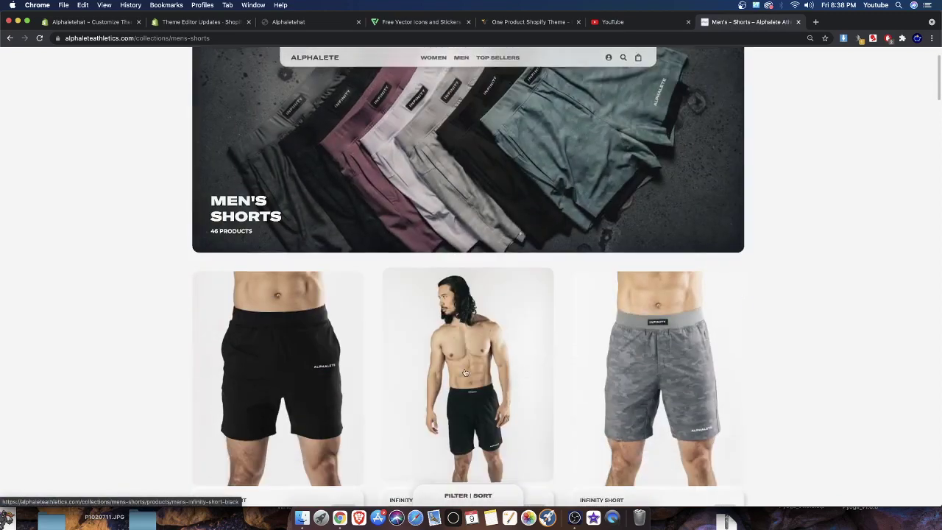
click(620, 414)
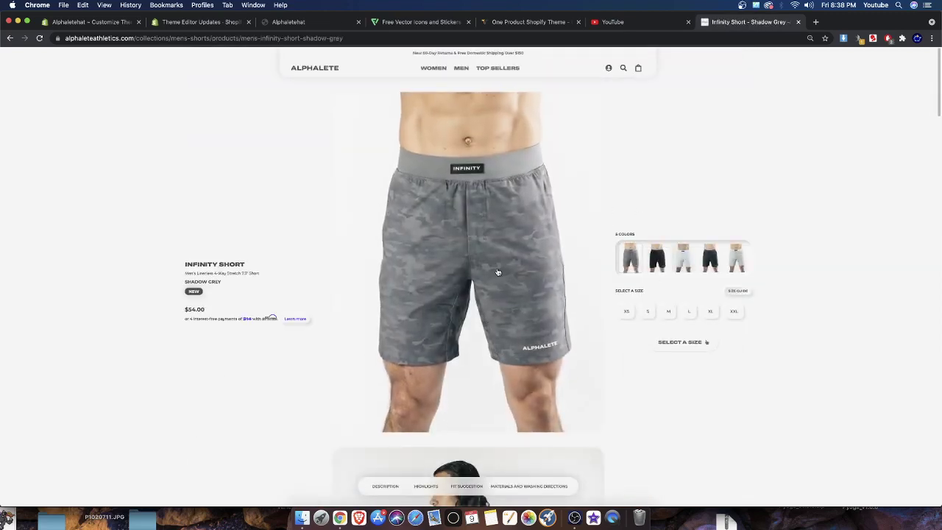
Step: Examine the Infinity Short page's color options and its full series of product photos
click(652, 265)
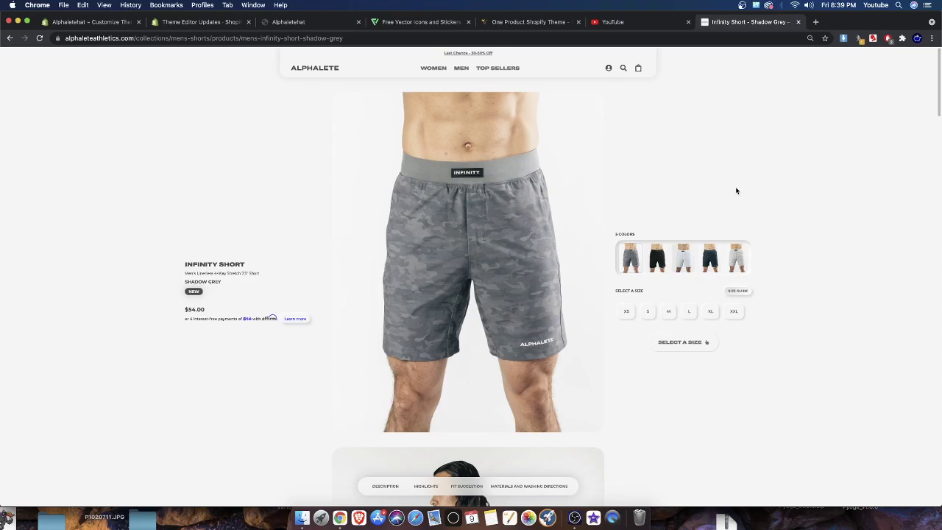
scroll(533, 221, down, 10)
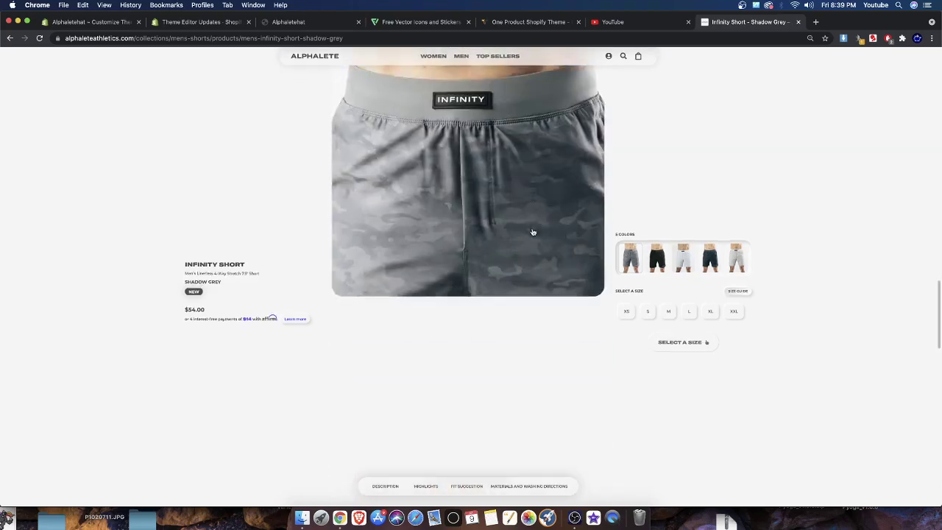
scroll(532, 233, down, 15)
scroll(608, 433, up, 10)
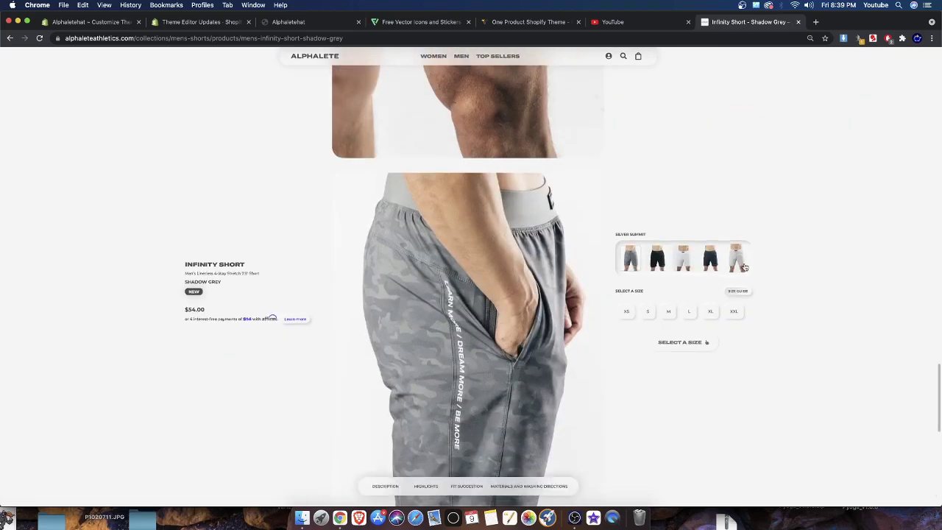
scroll(778, 269, up, 10)
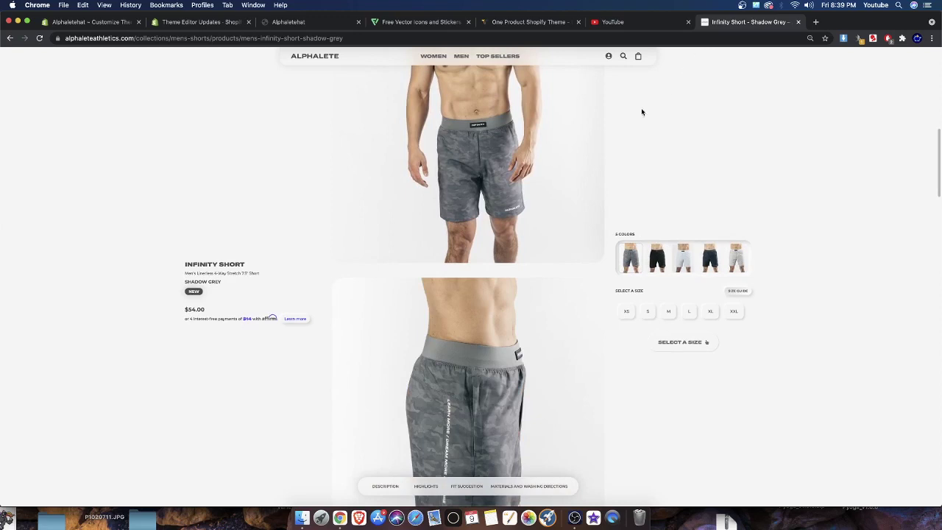
scroll(594, 216, down, 5)
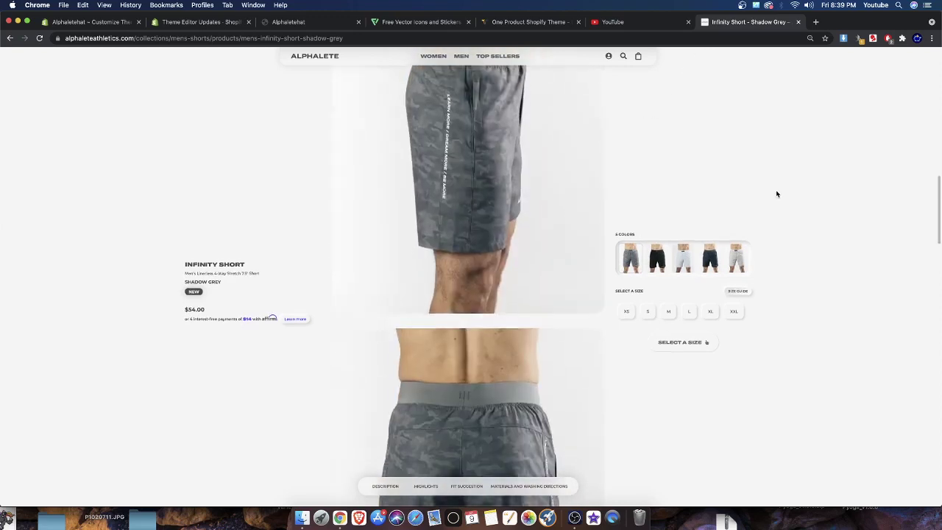
Step: Return to the store's theme editor and look through the home page preview from the main product down to the policy items
scroll(772, 194, up, 8)
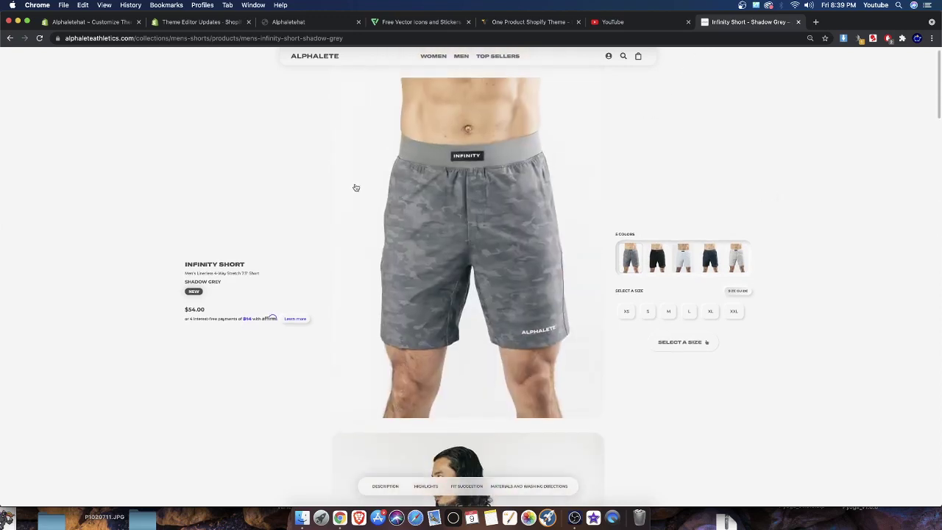
click(193, 22)
click(103, 22)
scroll(527, 331, down, 5)
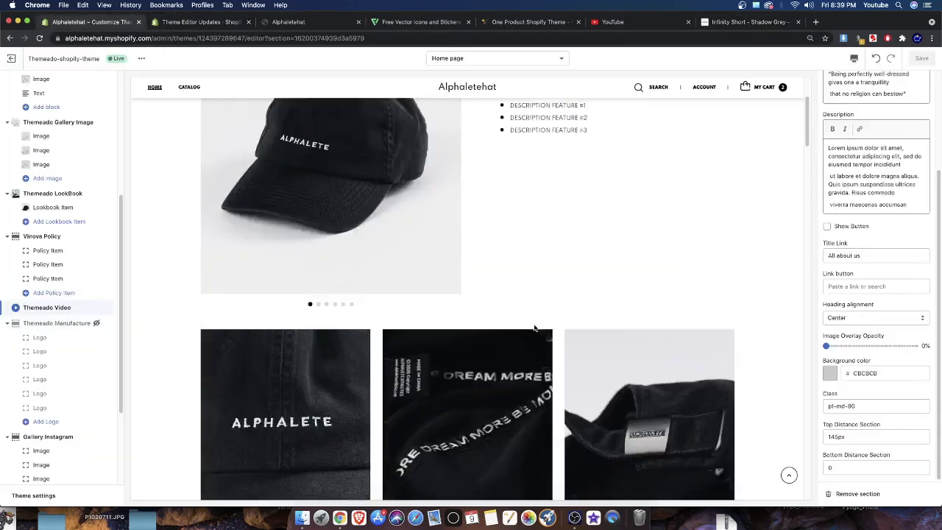
scroll(526, 331, down, 10)
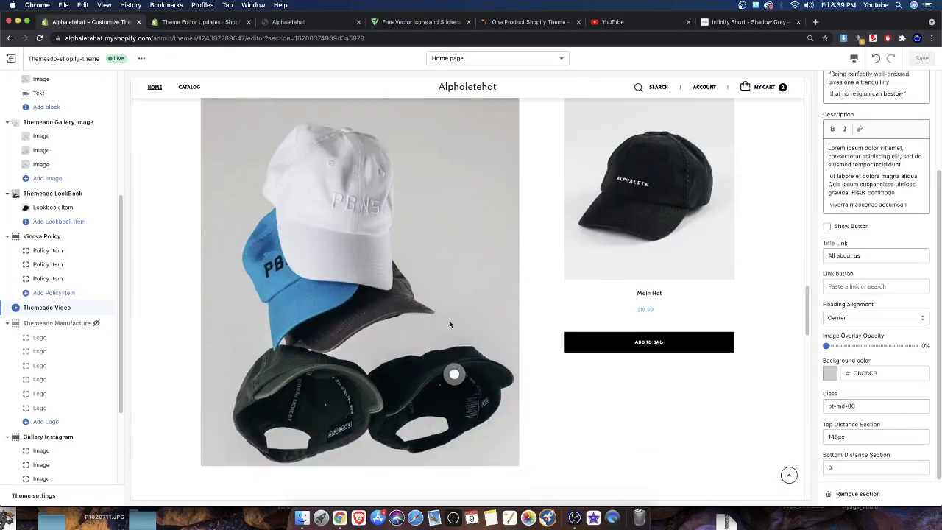
scroll(360, 322, up, 3)
scroll(360, 322, down, 6)
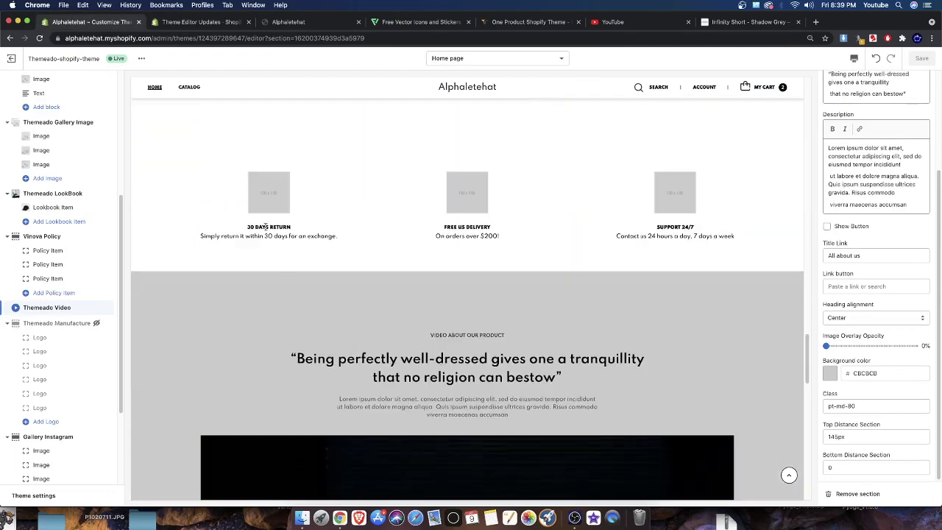
Step: Look over the top icon and sticker packs on the Flaticon home page, and return to the theme editor
click(390, 22)
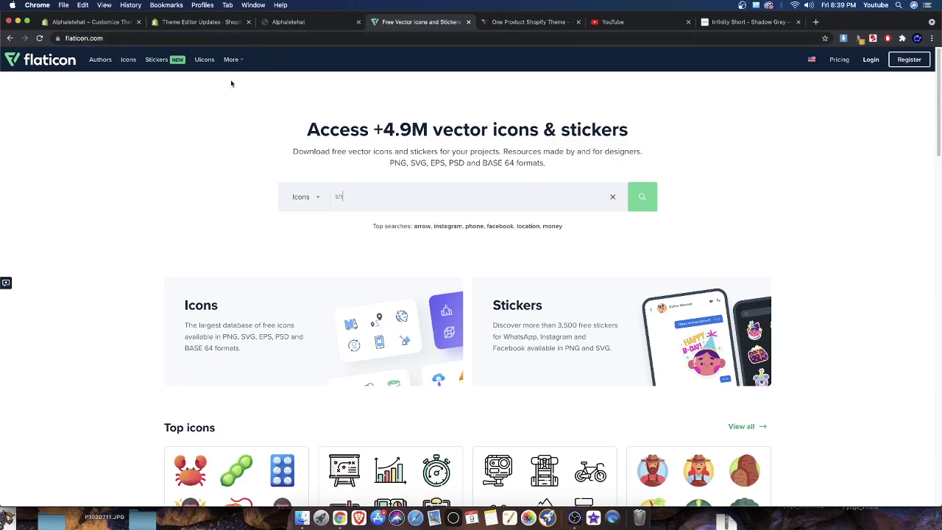
scroll(765, 211, down, 5)
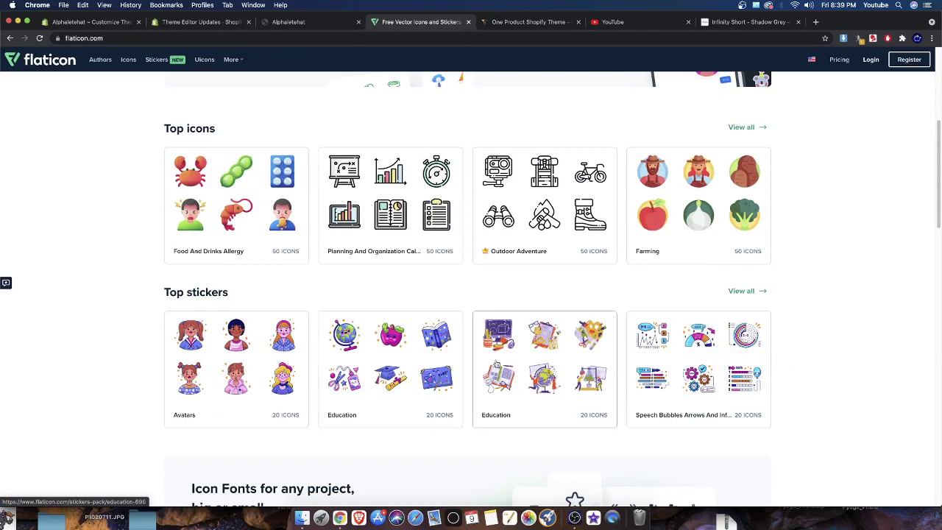
scroll(496, 365, up, 5)
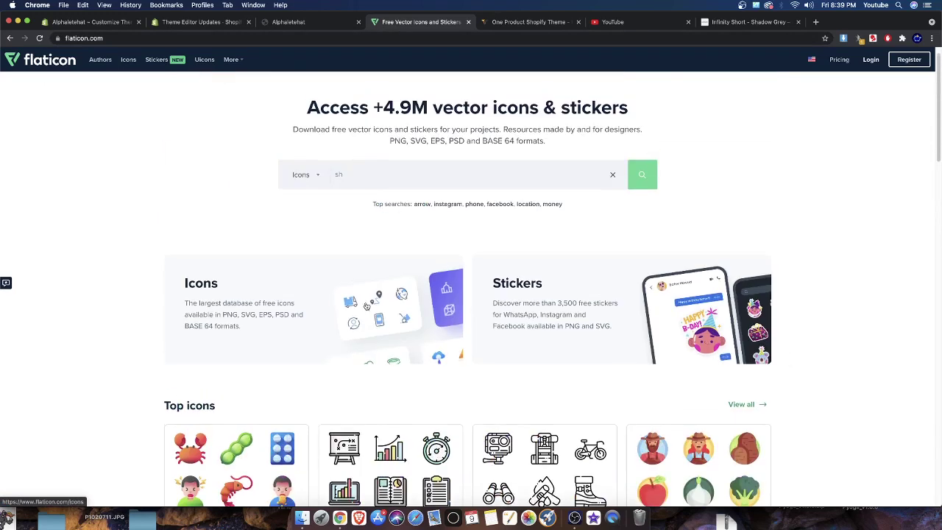
click(116, 22)
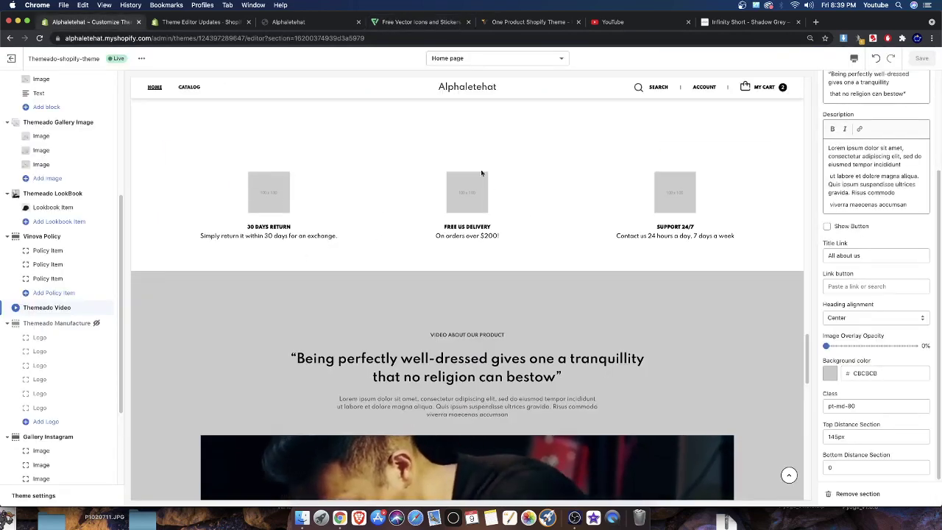
Step: Download the red apple icon from Flaticon's Farming icon pack as a PNG
click(418, 23)
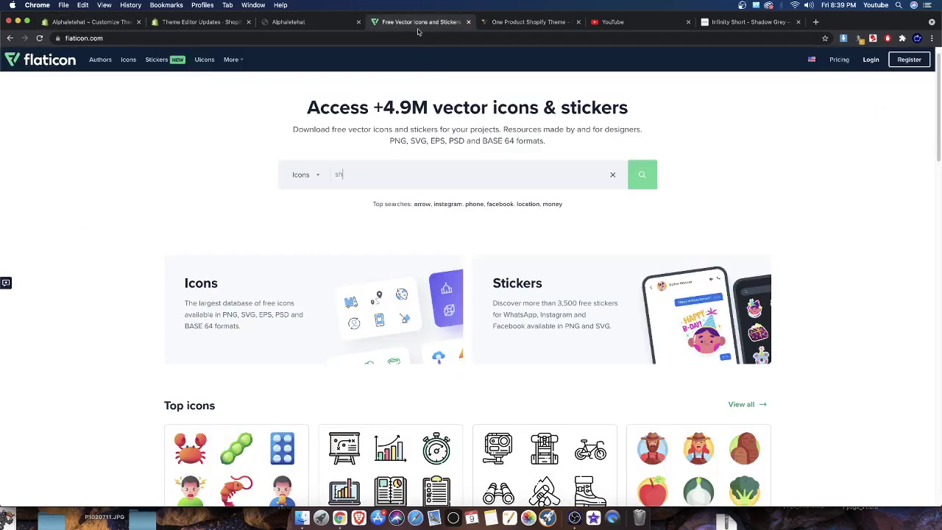
scroll(652, 302, down, 3)
click(651, 292)
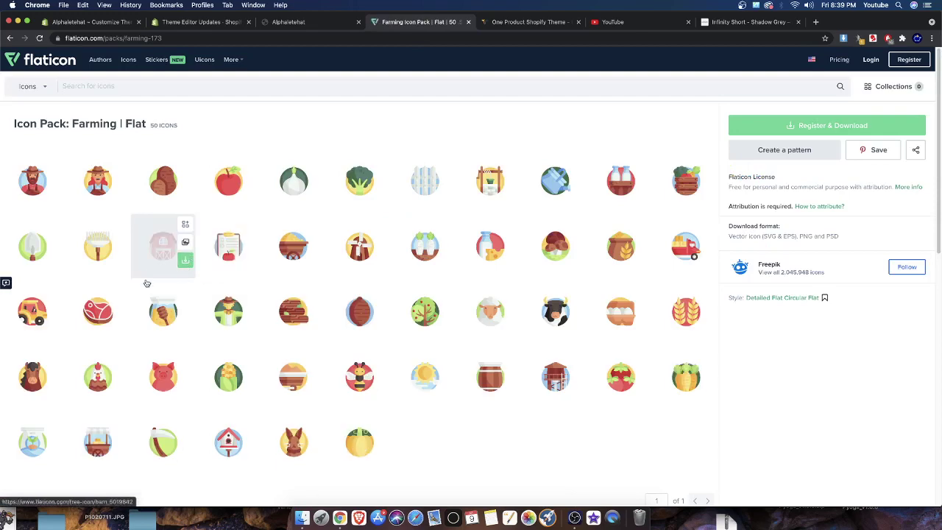
click(227, 188)
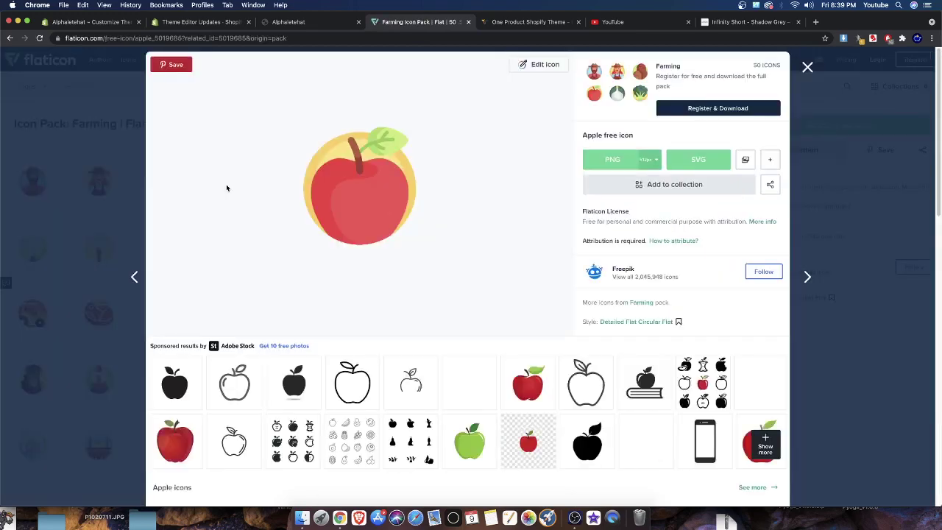
click(623, 163)
click(634, 241)
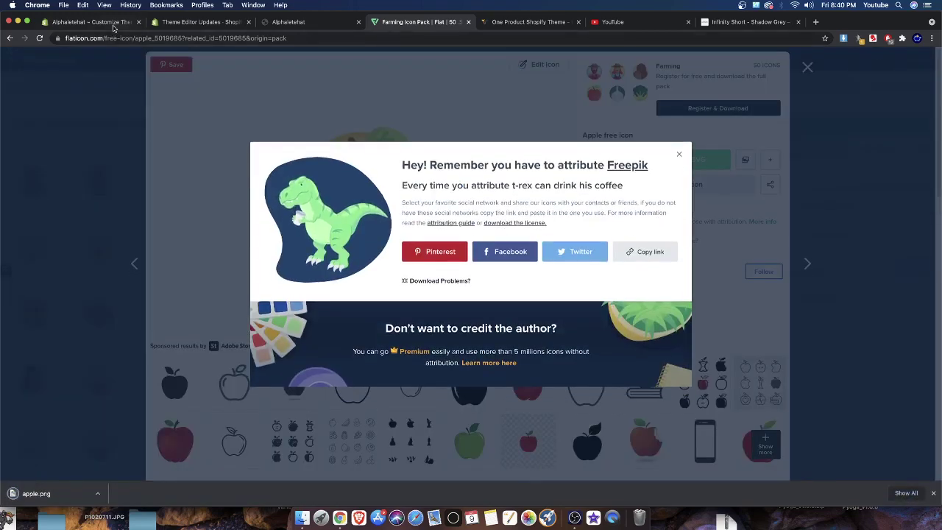
Step: In the theme editor, upload apple.png and set it as the icon of the 30 Days Return policy item
click(115, 24)
click(211, 23)
click(83, 22)
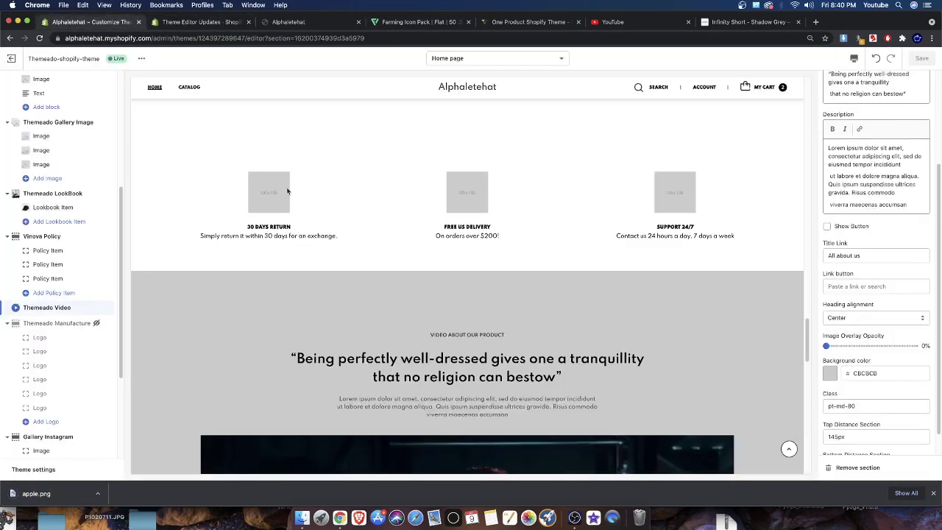
drag(248, 160, 656, 175)
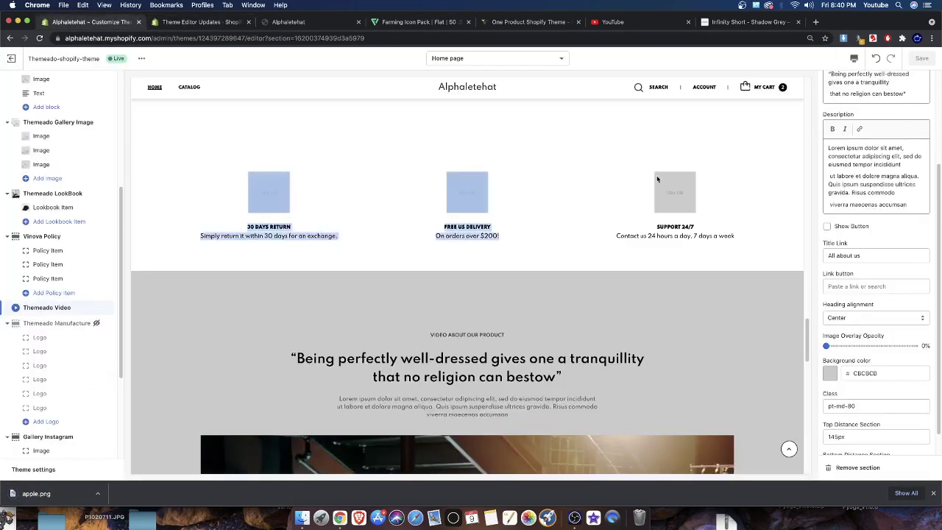
click(47, 253)
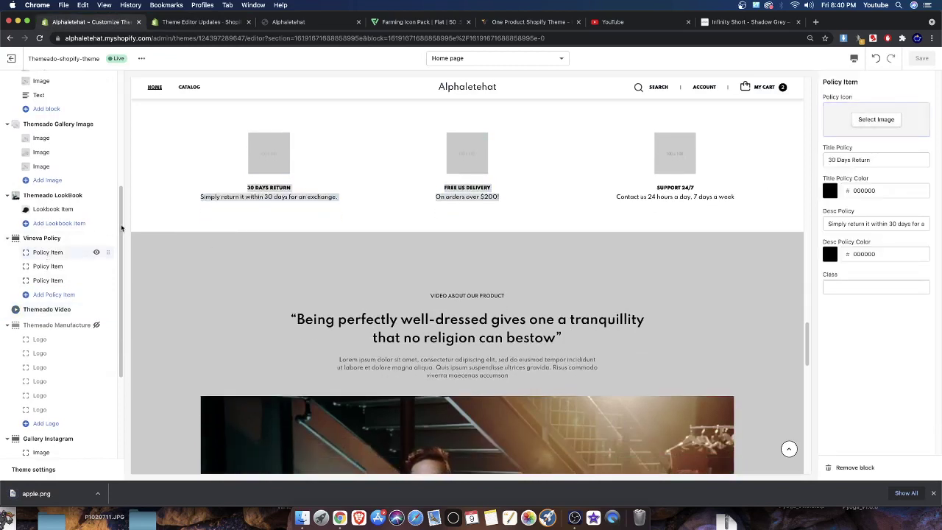
click(885, 122)
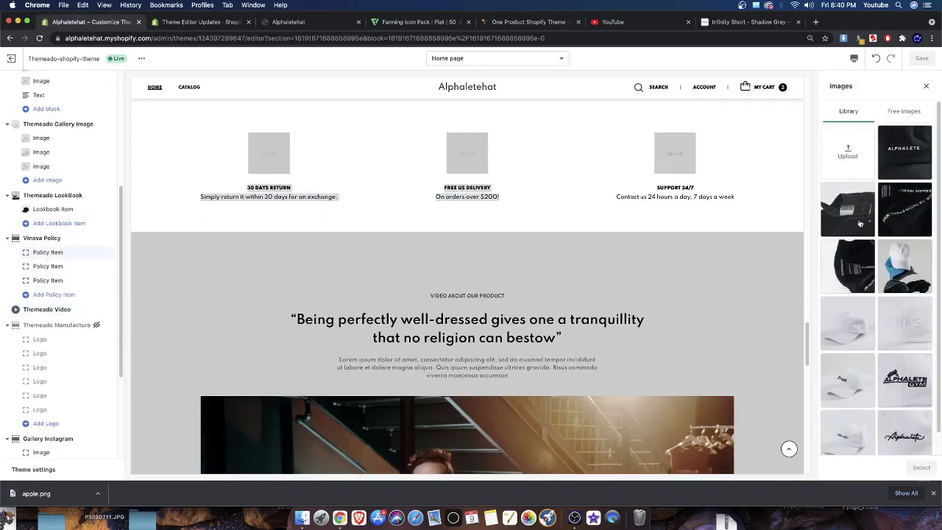
drag(31, 496, 859, 151)
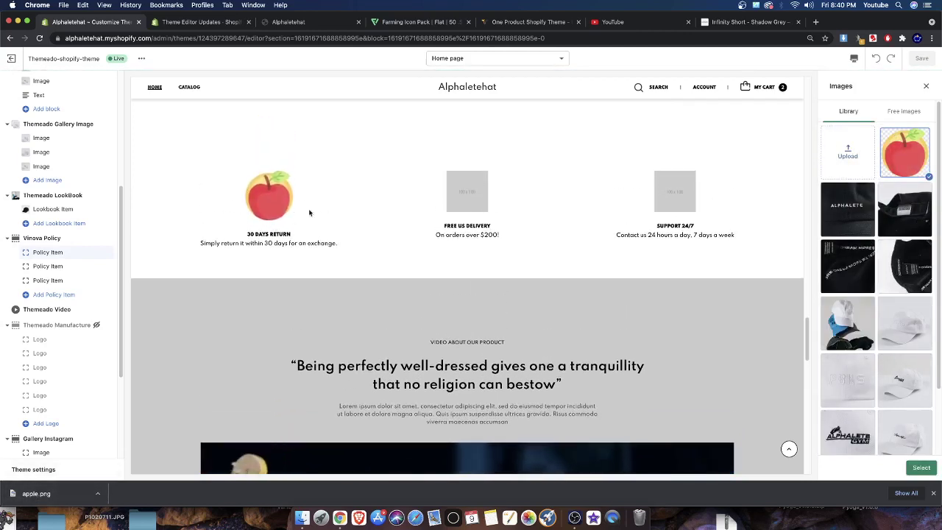
click(920, 468)
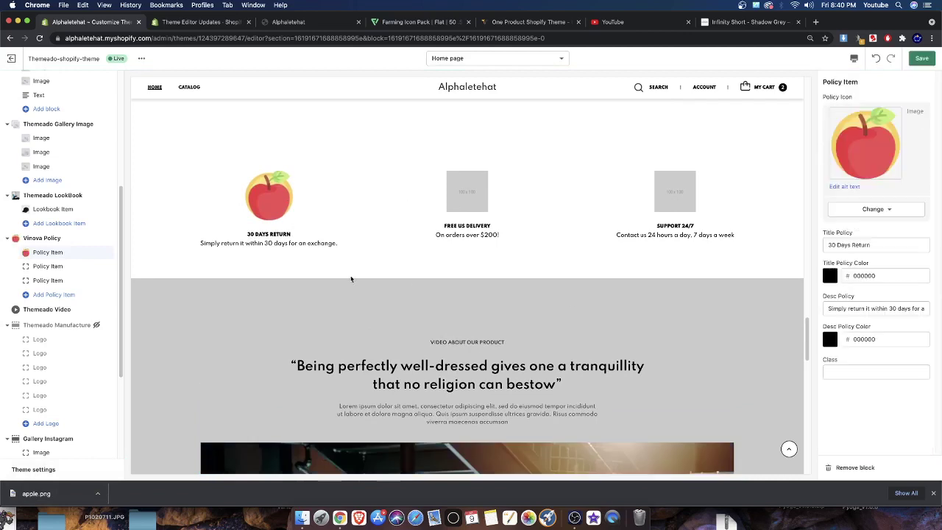
Step: Replace the title of the policy item with the apple icon with VEGAN FRIENDLY
drag(871, 248, 749, 234)
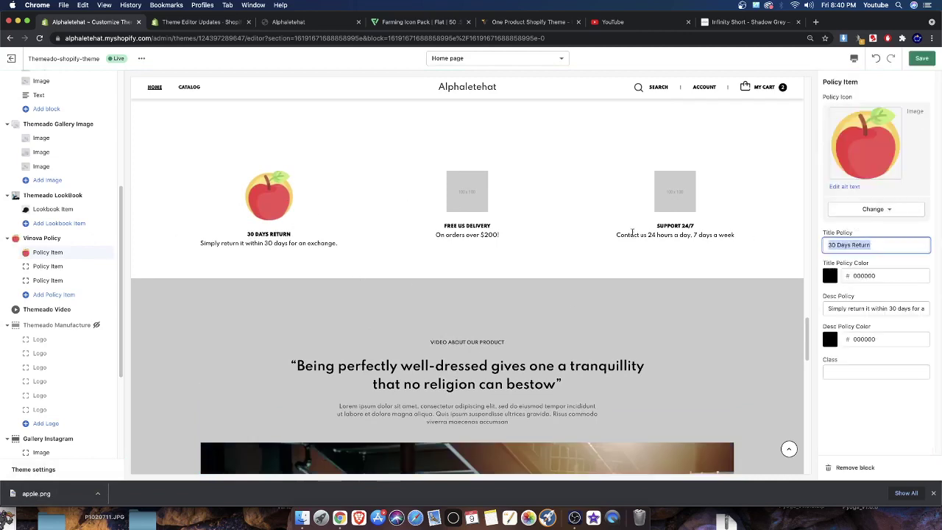
key(BackSpace)
text(VE)
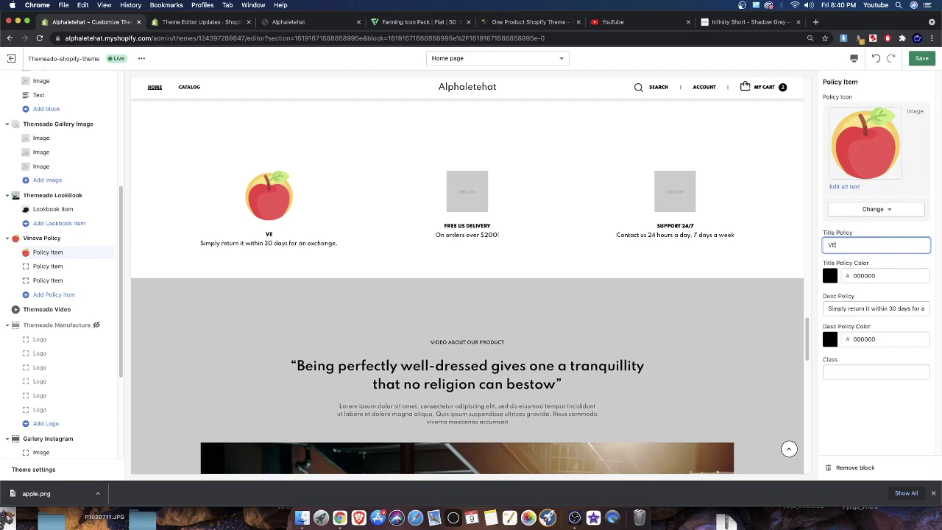
text(GAN FRIENDLY)
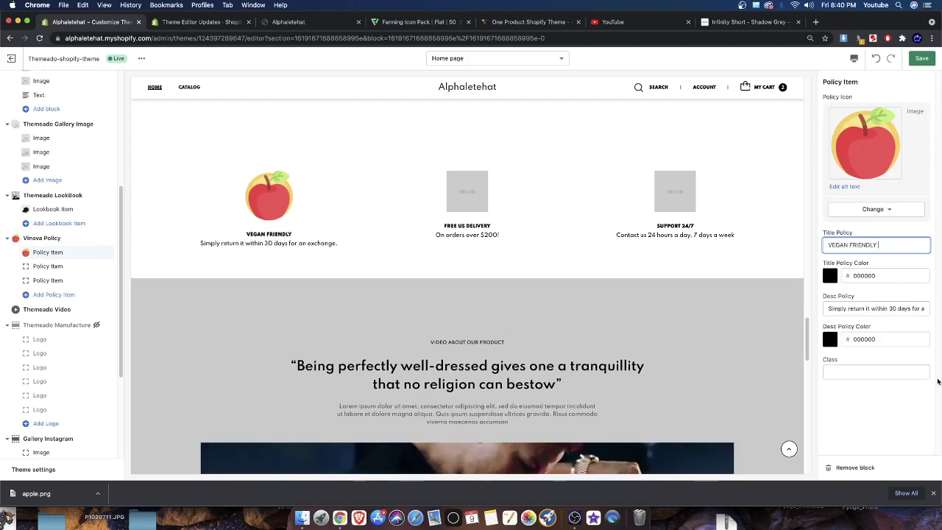
click(872, 260)
click(905, 244)
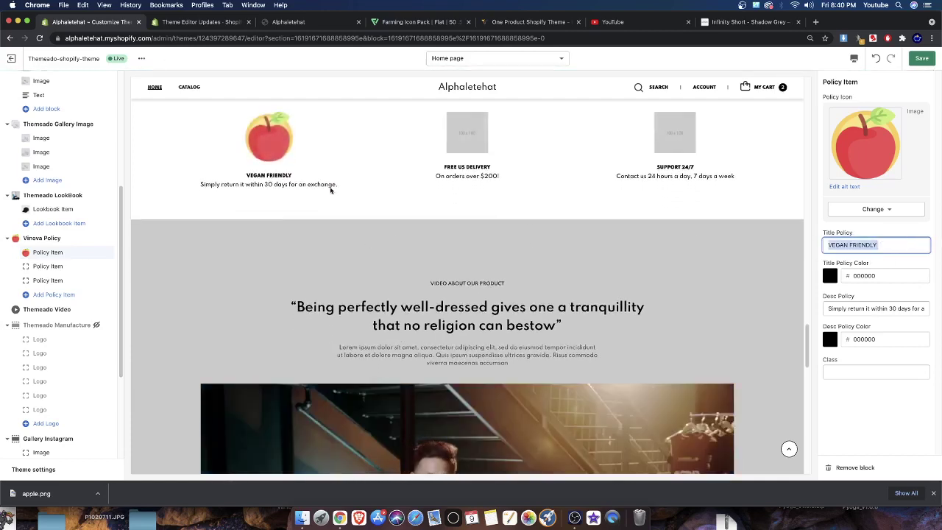
Step: Shorten the apple policy item's title to VEGAN
drag(332, 186, 269, 176)
click(886, 244)
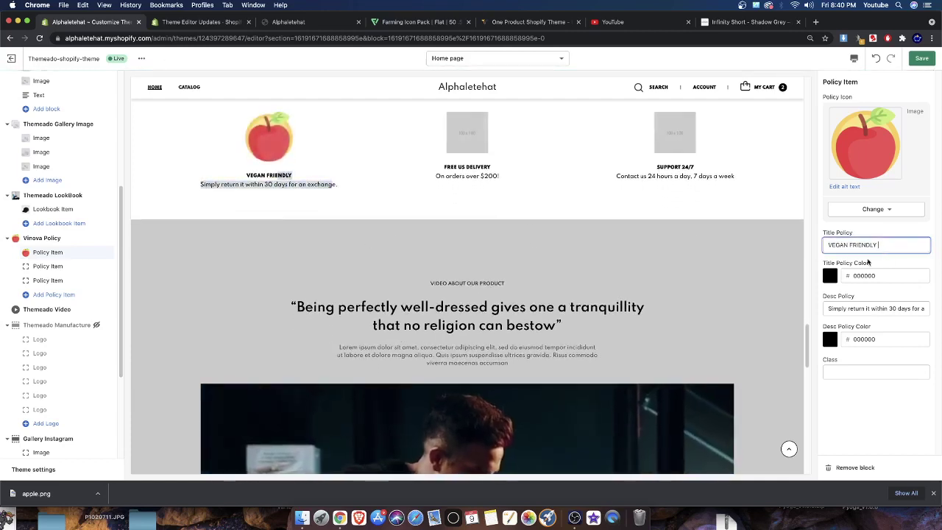
key(BackSpace)
key(BackSpace)
key(BackSpace)
key(BackSpace)
key(BackSpace)
key(BackSpace)
key(BackSpace)
key(BackSpace)
key(BackSpace)
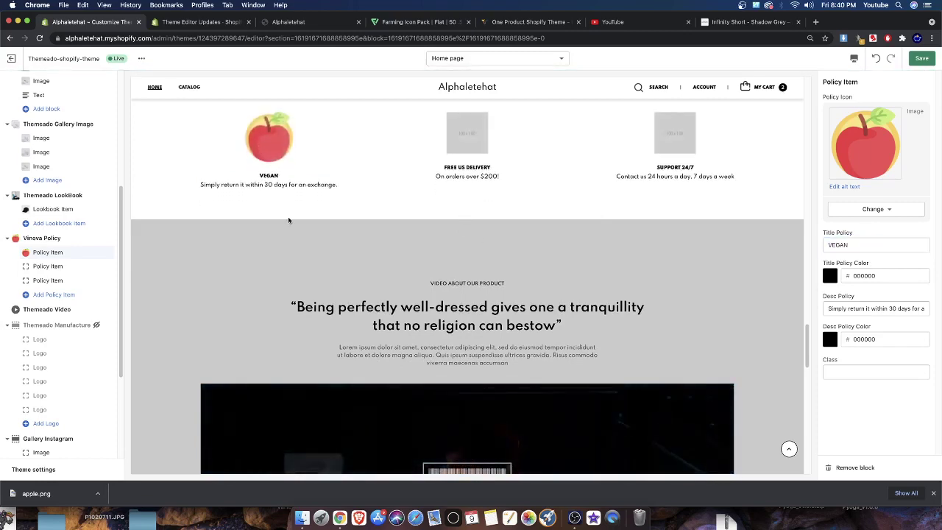
Step: Review the home page preview, covering the main product, lookbook, policy items and video section
scroll(405, 143, down, 10)
scroll(441, 245, up, 8)
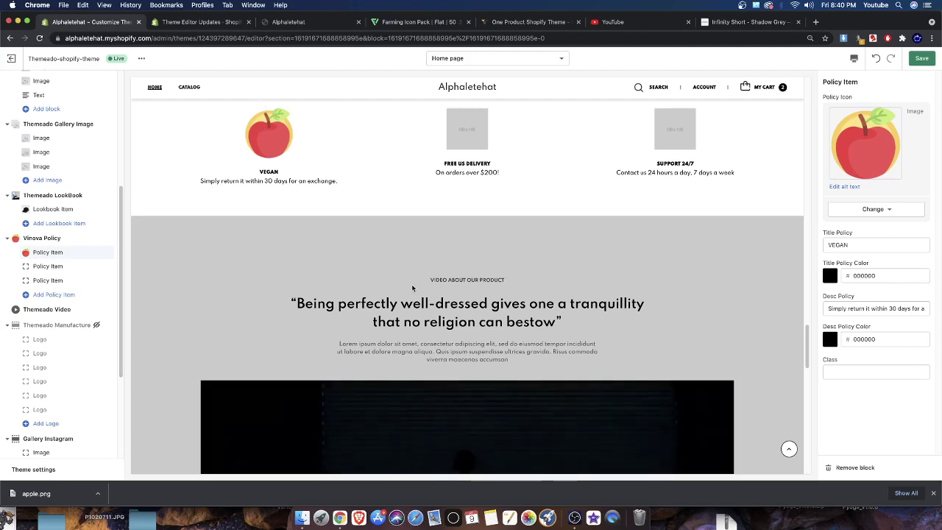
scroll(404, 277, down, 1)
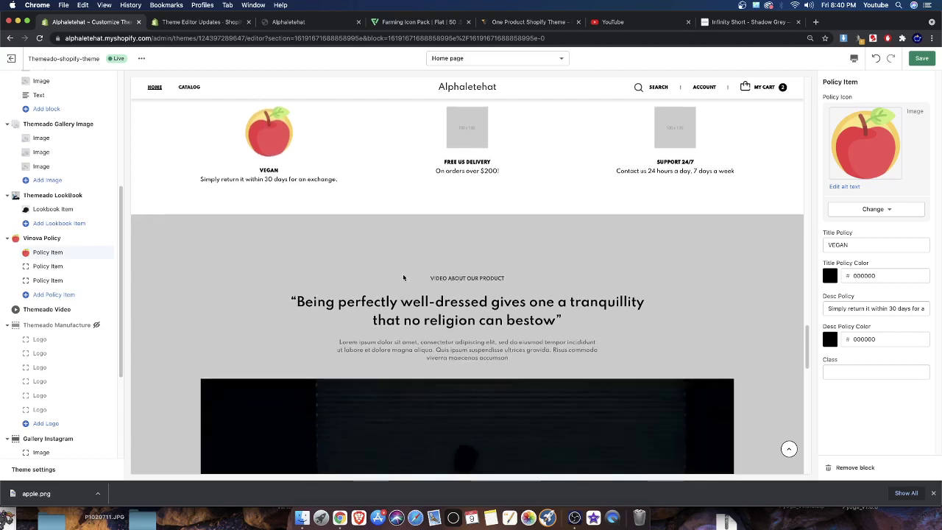
scroll(403, 278, up, 4)
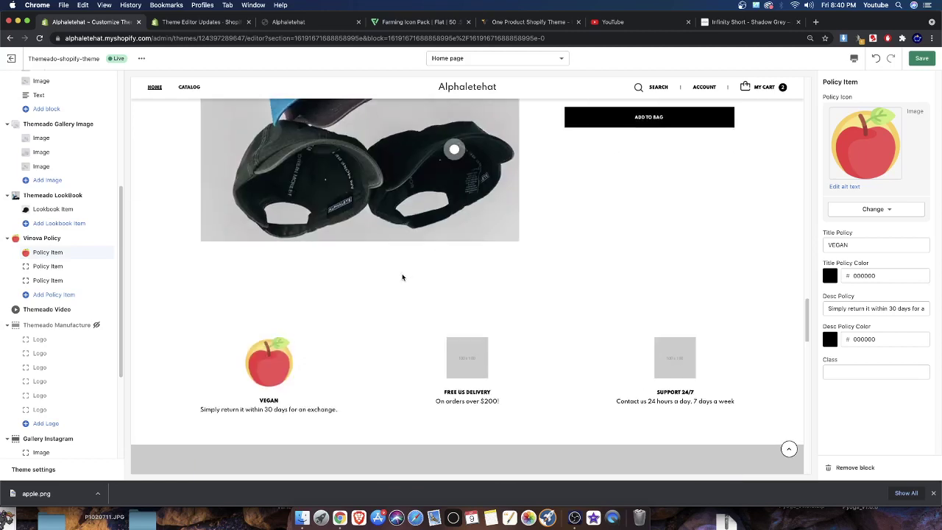
scroll(402, 276, down, 4)
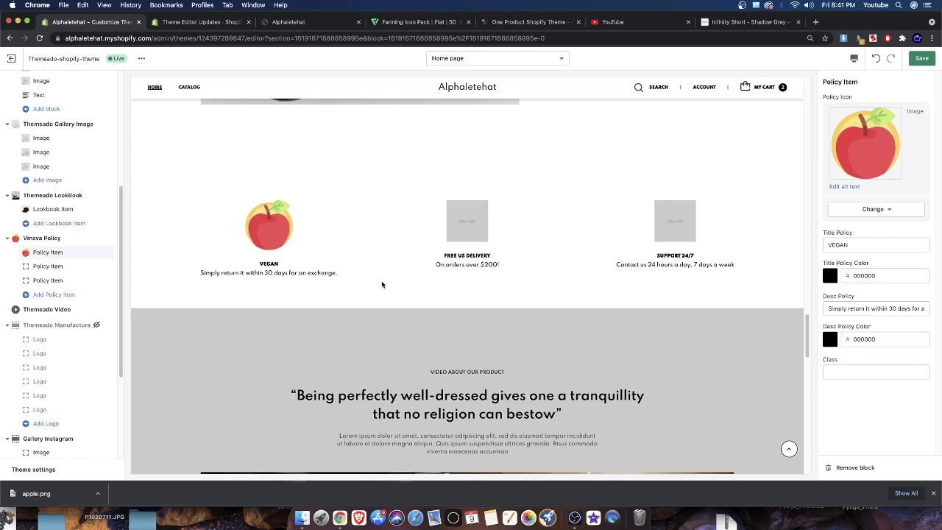
scroll(381, 284, down, 10)
scroll(666, 351, up, 10)
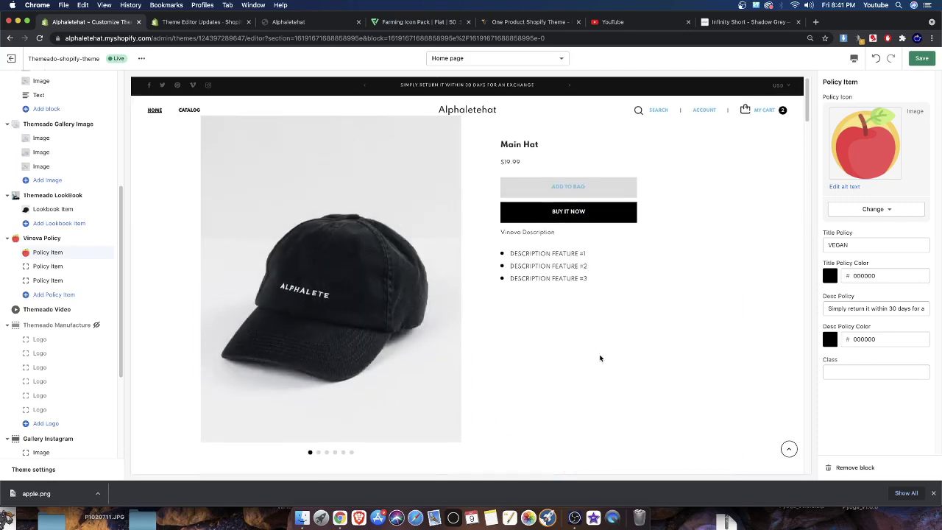
scroll(599, 359, down, 1)
scroll(570, 374, down, 10)
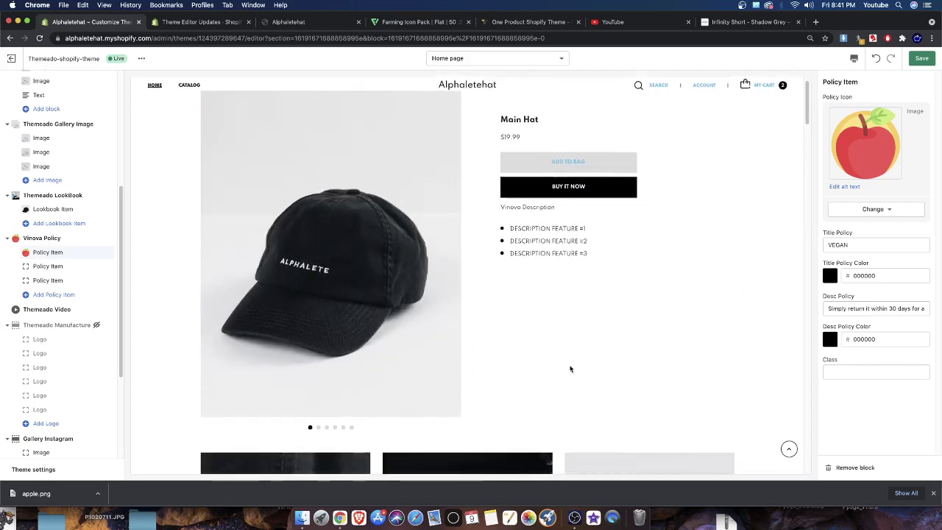
scroll(430, 353, down, 20)
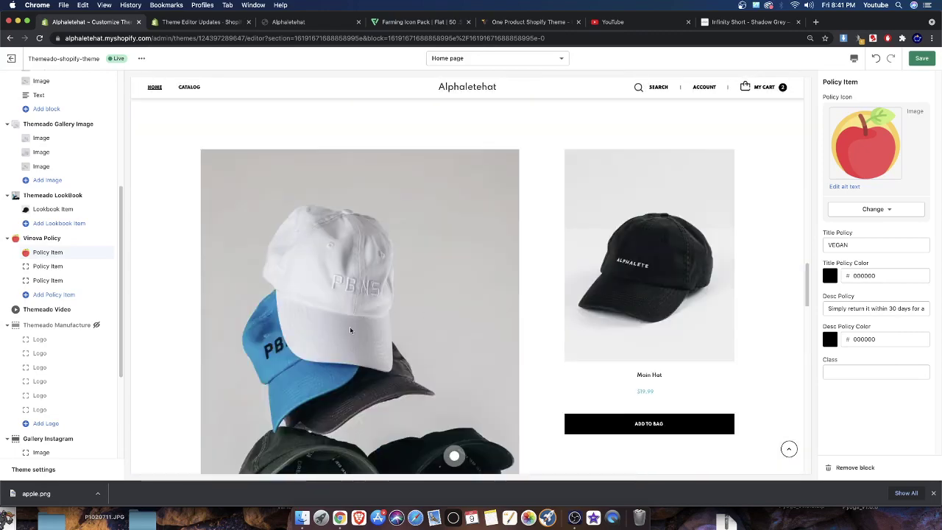
scroll(496, 185, up, 7)
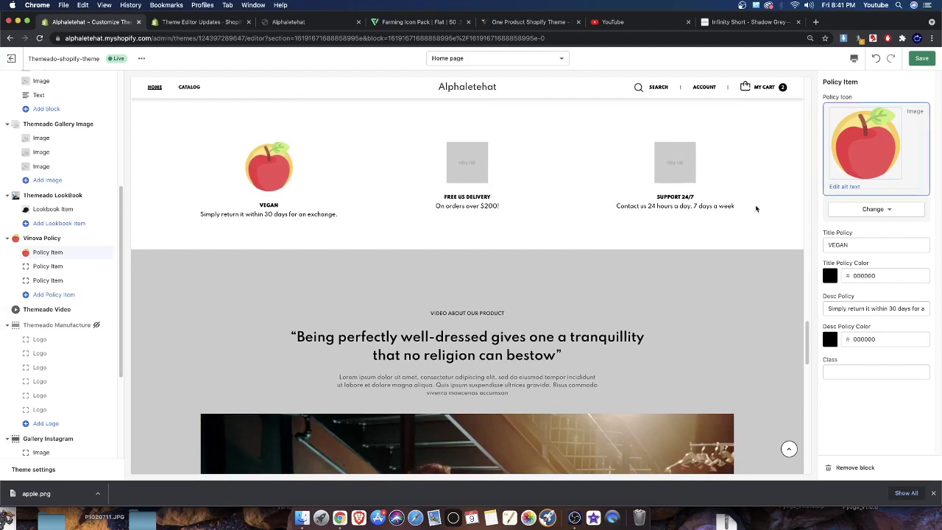
Step: Add three more policy items to the Vinova Policy section
click(64, 296)
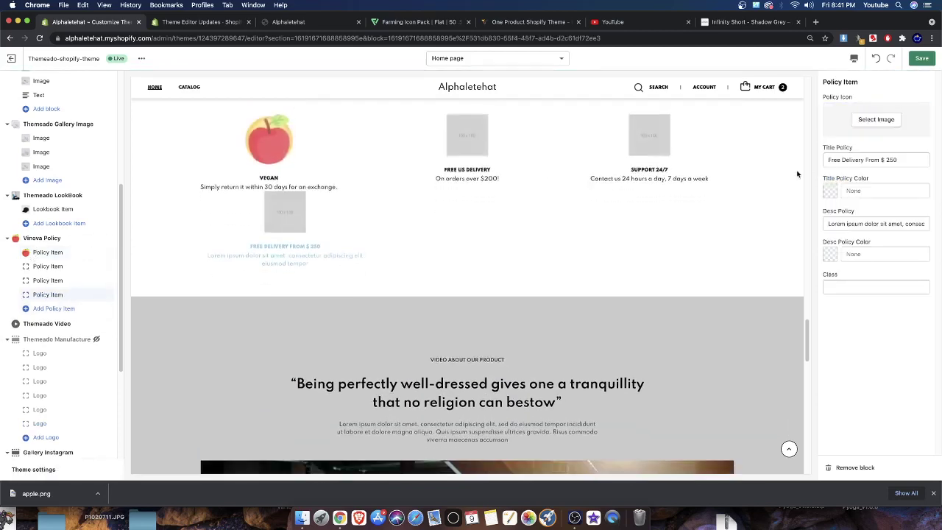
click(47, 309)
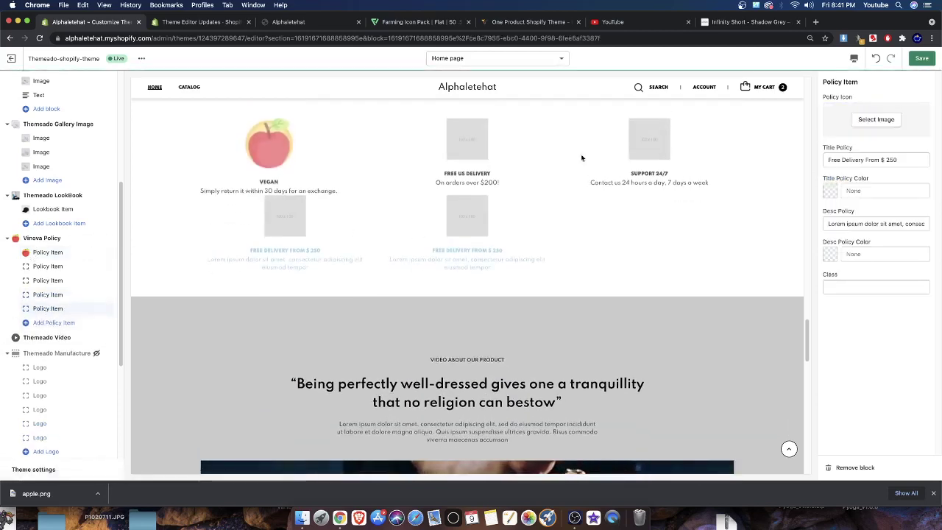
click(45, 324)
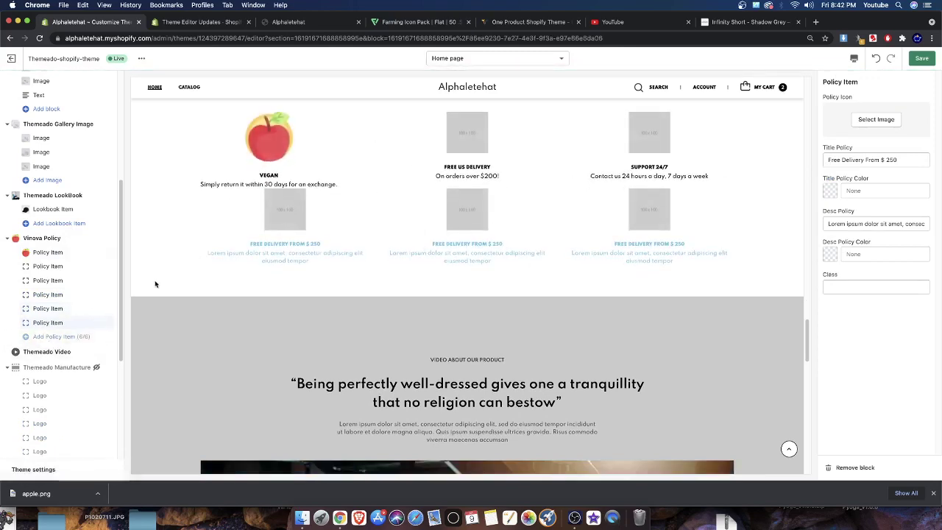
Step: Open the Vinova Policy section's settings and set its policy width to 3/12
scroll(490, 267, down, 2)
scroll(368, 241, up, 3)
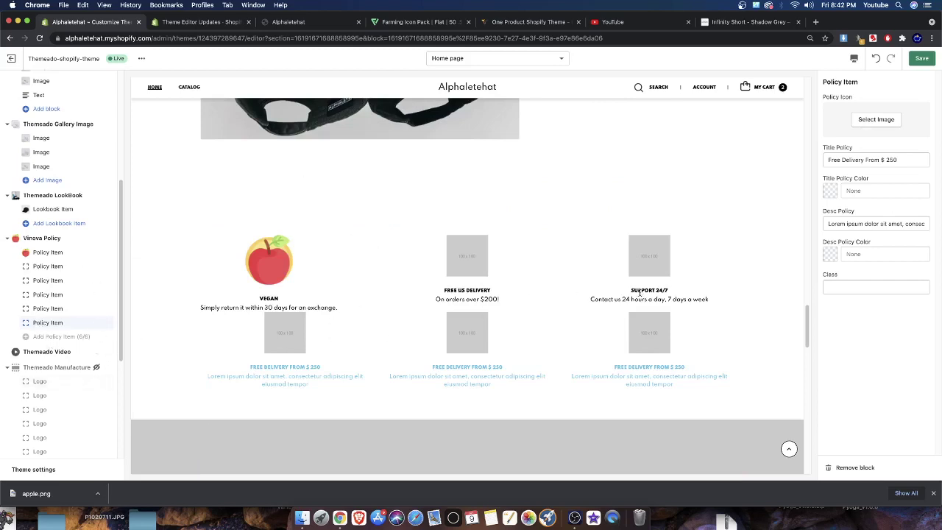
click(16, 239)
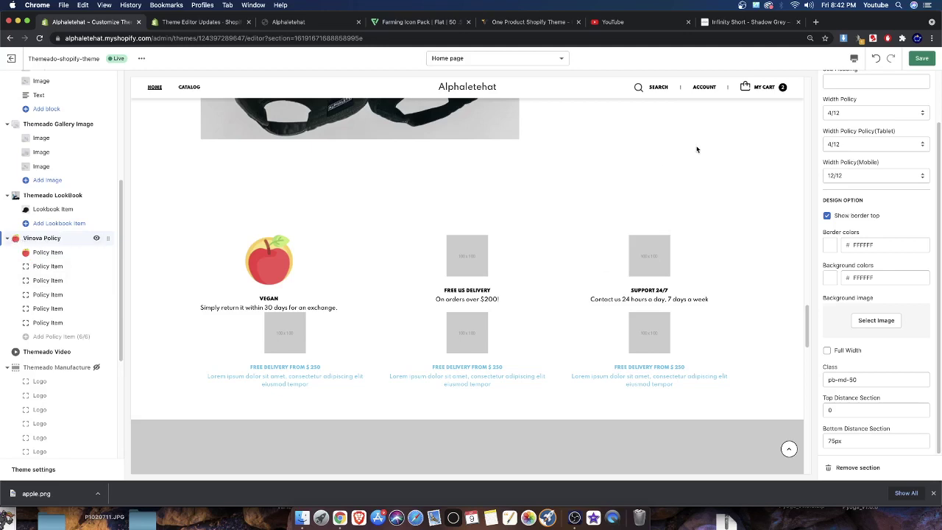
scroll(844, 101, up, 2)
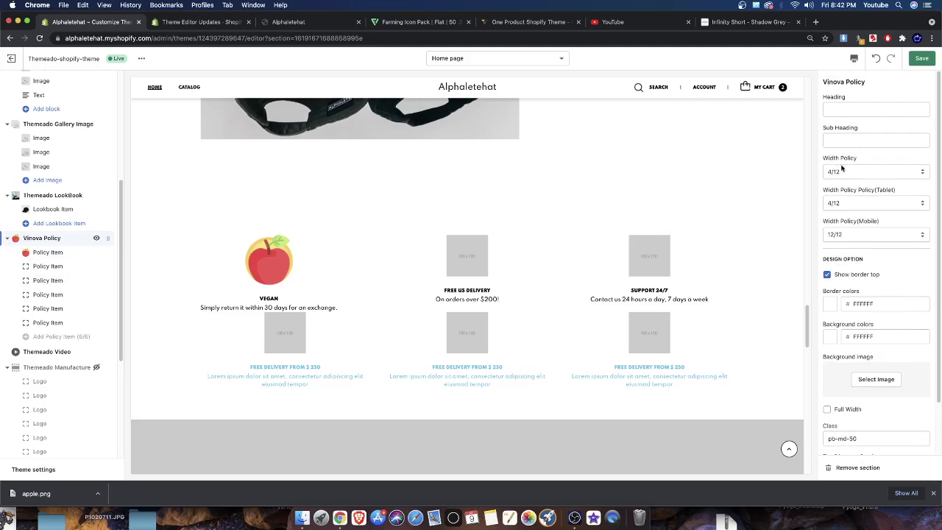
click(849, 172)
click(846, 166)
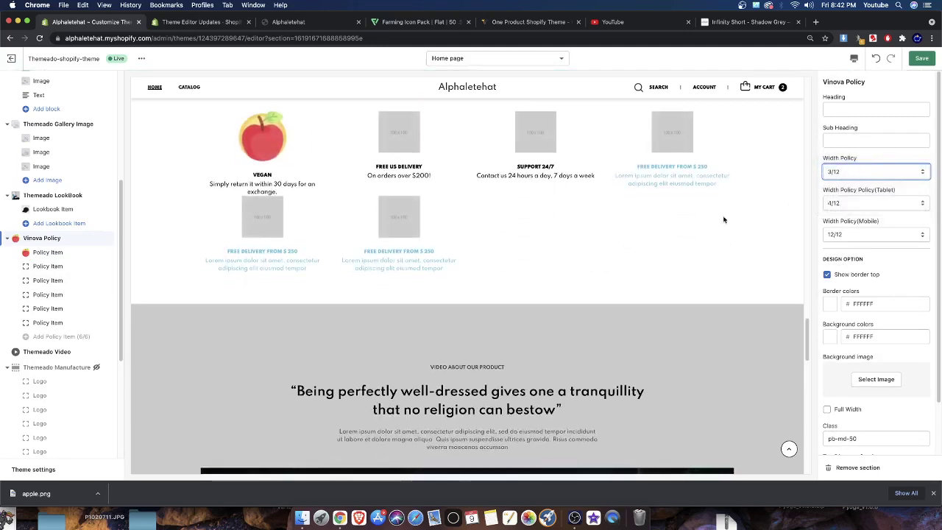
Step: Set the Vinova Policy section's policy width to 8/12
click(861, 171)
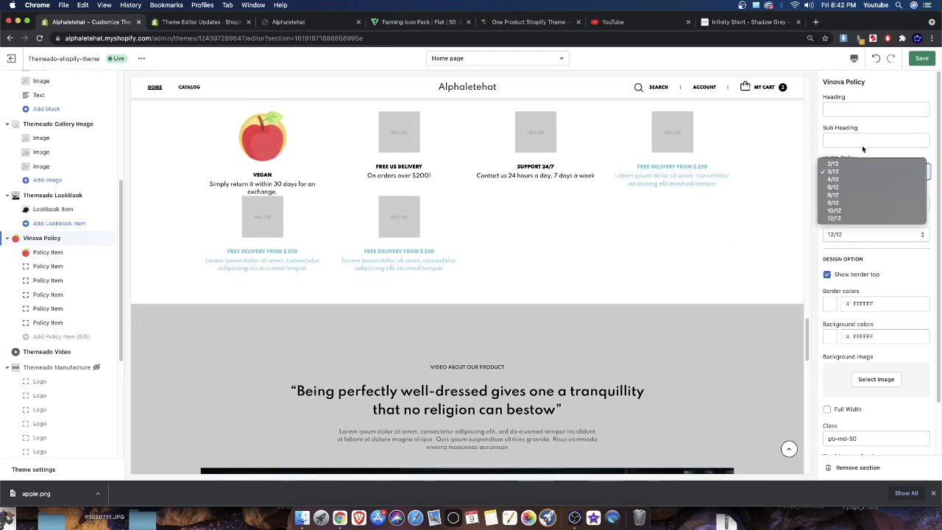
click(866, 165)
click(866, 165)
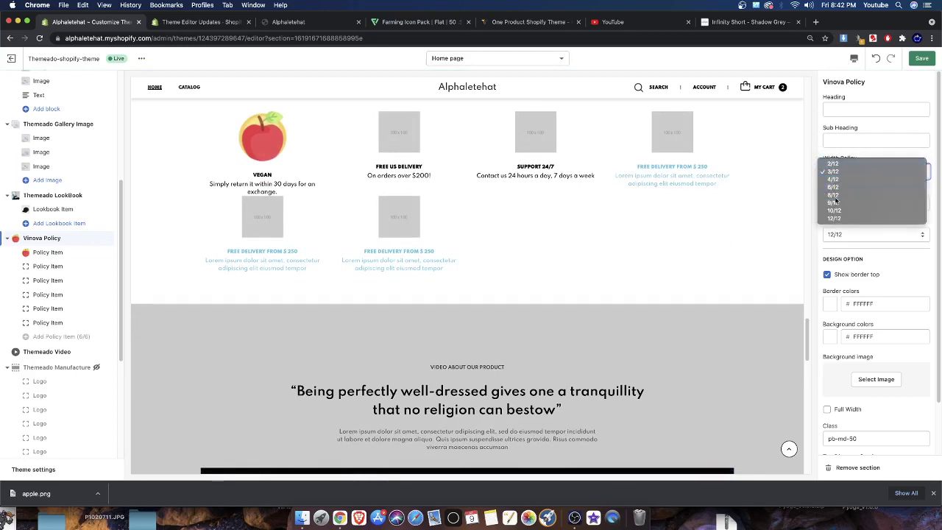
click(868, 200)
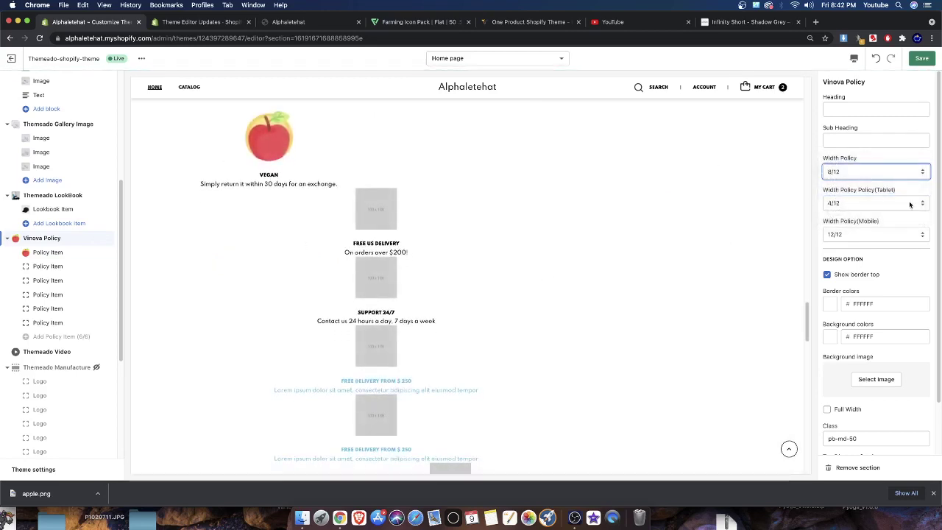
Step: Set the Vinova Policy section's policy width to 2/12
click(869, 175)
click(834, 144)
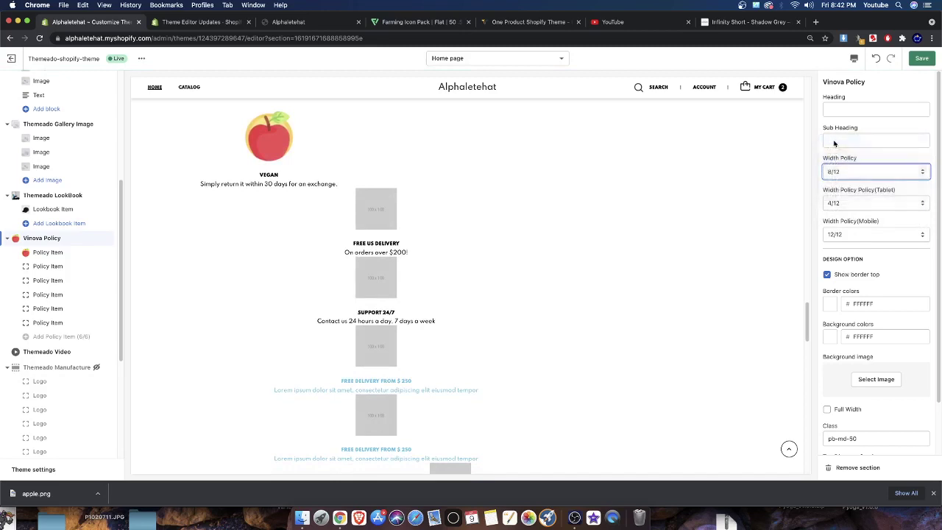
click(924, 169)
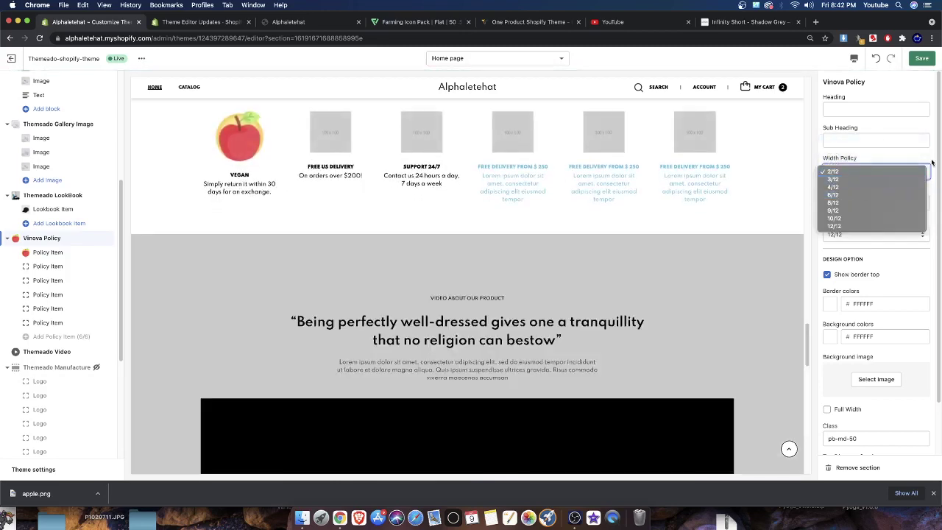
click(882, 154)
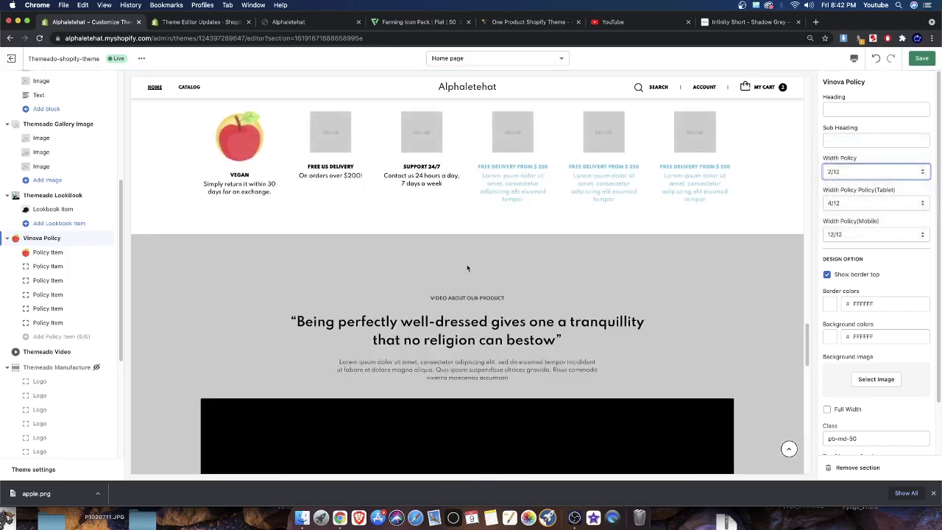
Step: Set the policy width for tablets to 3/12 and look through the mobile and general policy width options
click(849, 202)
click(843, 195)
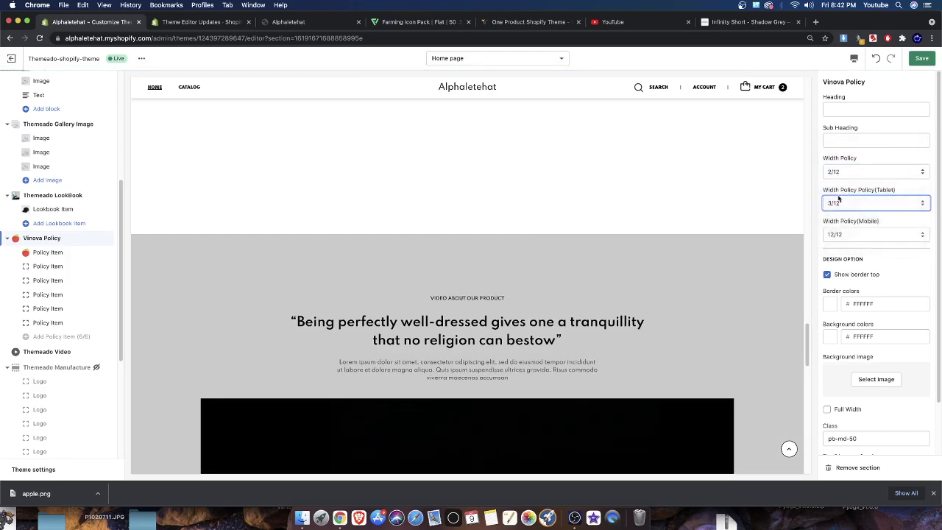
click(843, 201)
click(844, 178)
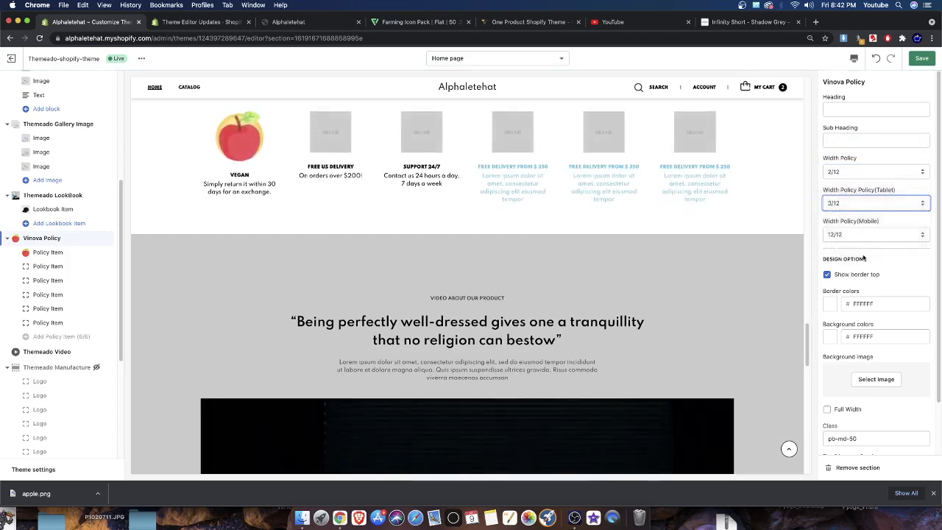
click(846, 234)
click(844, 175)
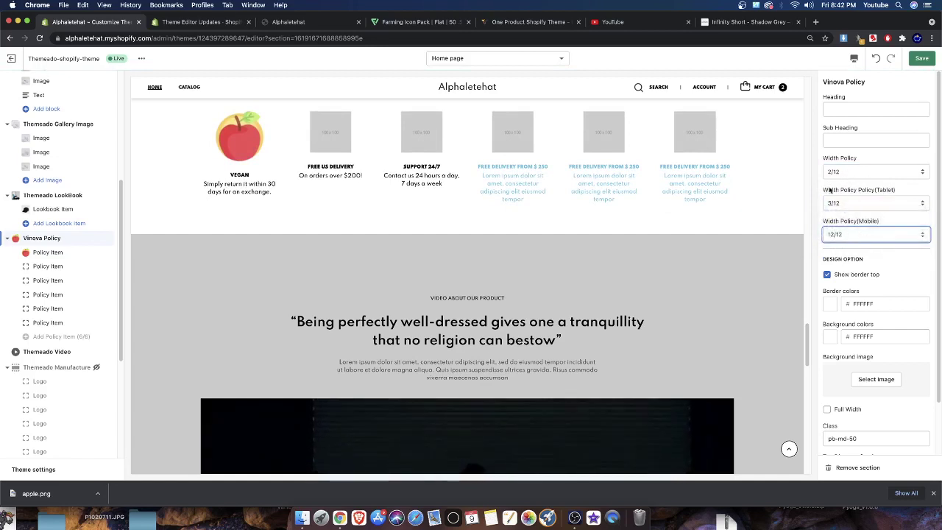
click(846, 169)
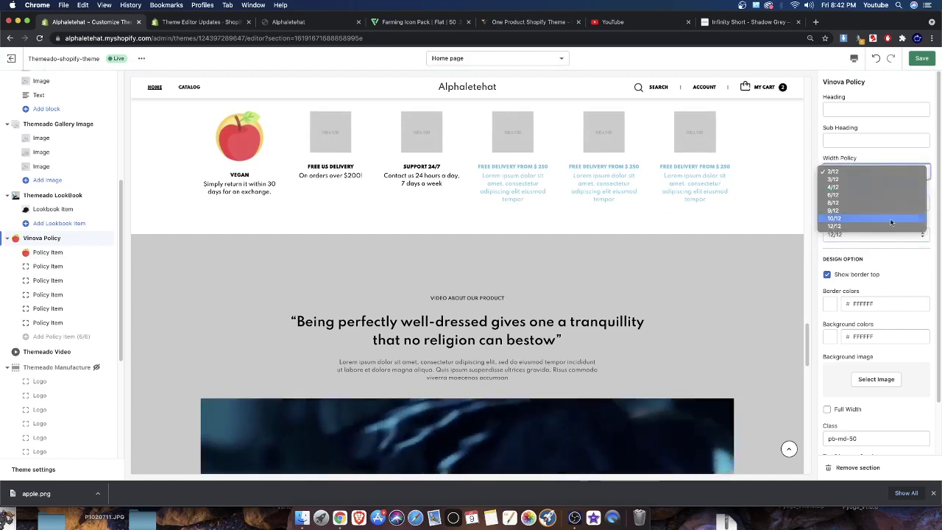
click(878, 155)
Step: Set the Vinova Policy section's border colour to the near-black 171616
scroll(873, 313, down, 1)
scroll(873, 313, down, 2)
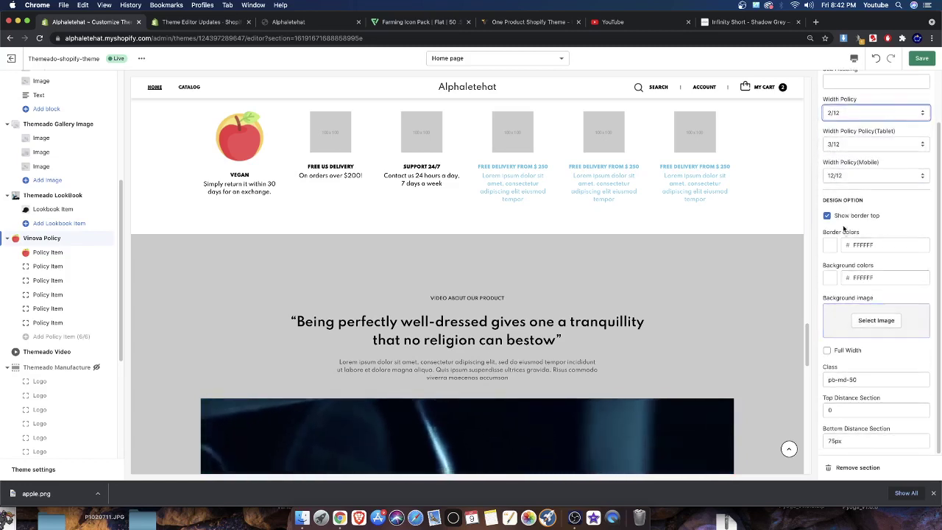
click(834, 244)
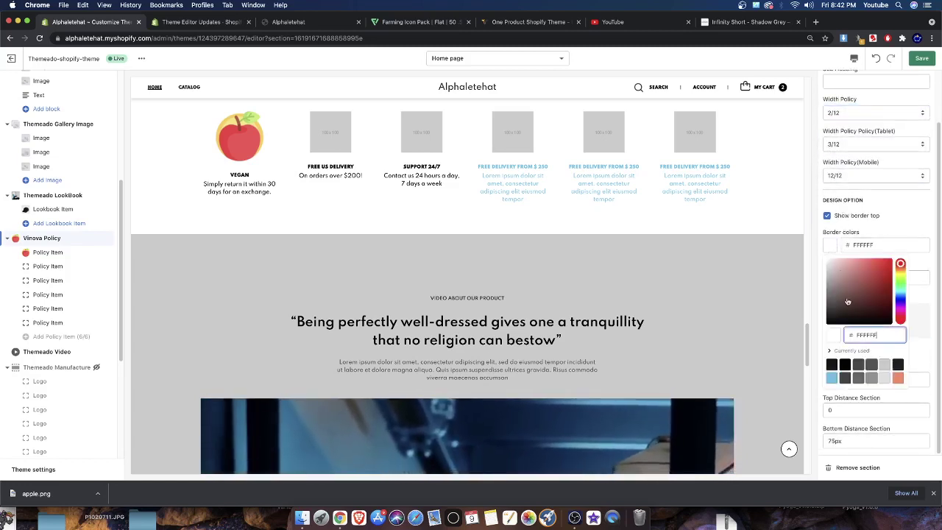
drag(848, 301, 829, 319)
click(918, 221)
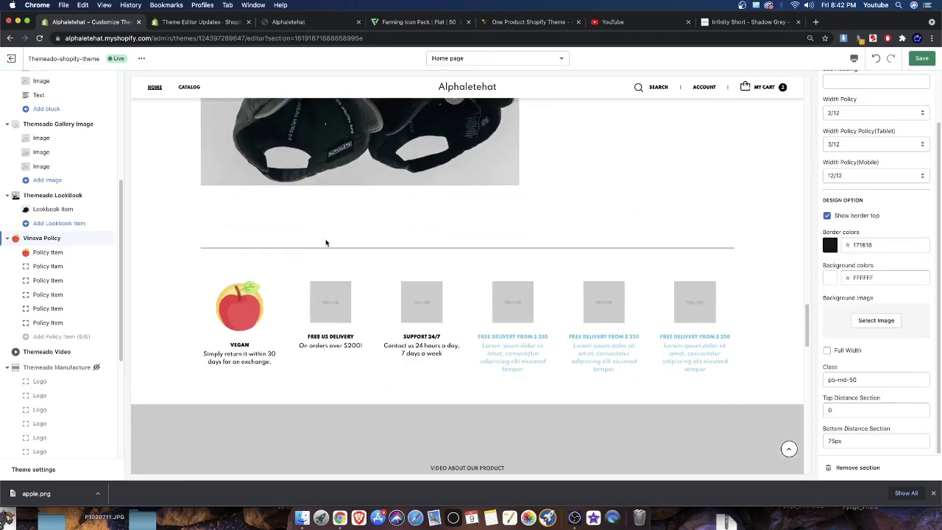
Step: Change the Vinova Policy section's border colour to red FF0000
click(825, 247)
drag(859, 299, 931, 222)
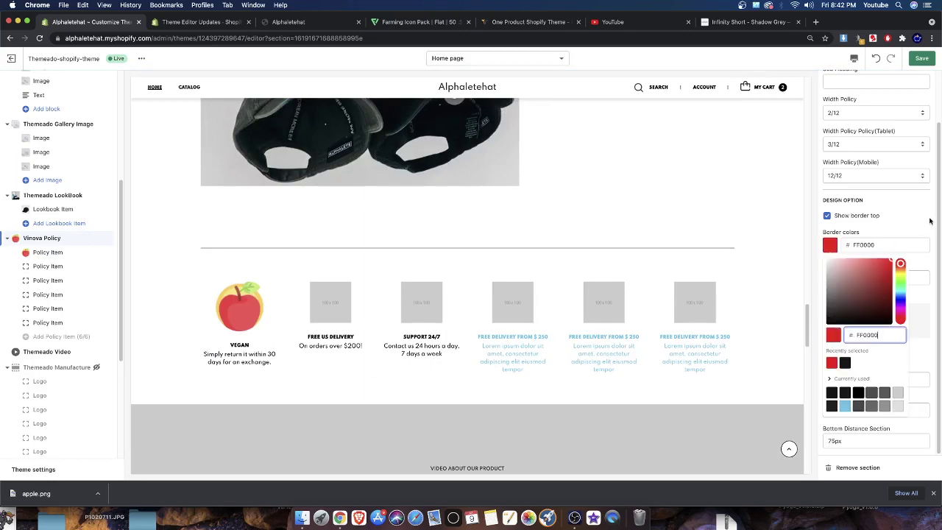
click(907, 227)
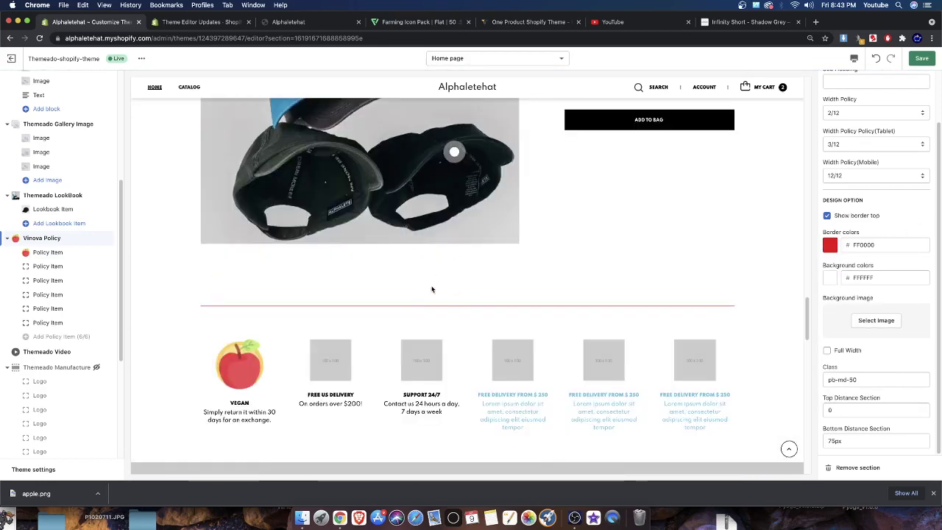
Step: Set the Vinova Policy section's background colour to the brown 634343 and turn off its top border
click(831, 281)
mouse_move(850, 321)
mouse_down()
mouse_move(790, 384)
mouse_move(848, 246)
mouse_move(848, 331)
mouse_up()
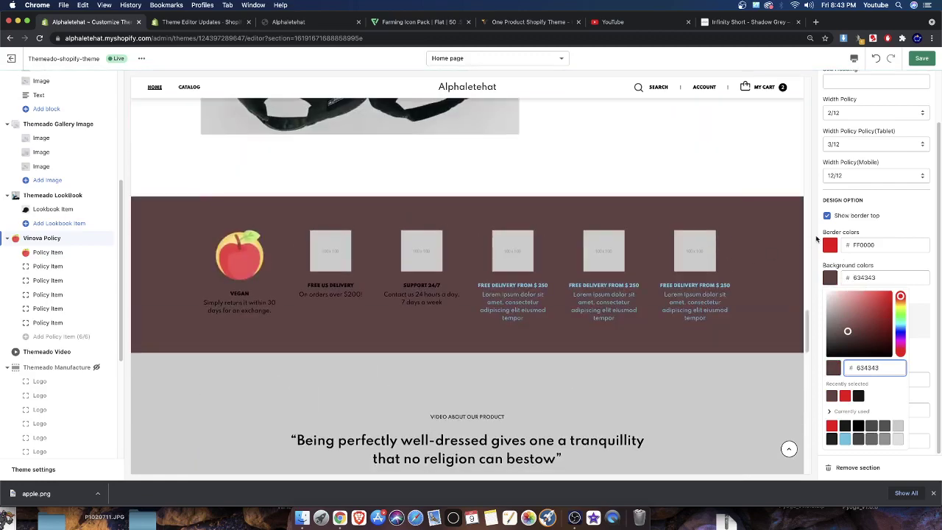
click(847, 225)
click(875, 218)
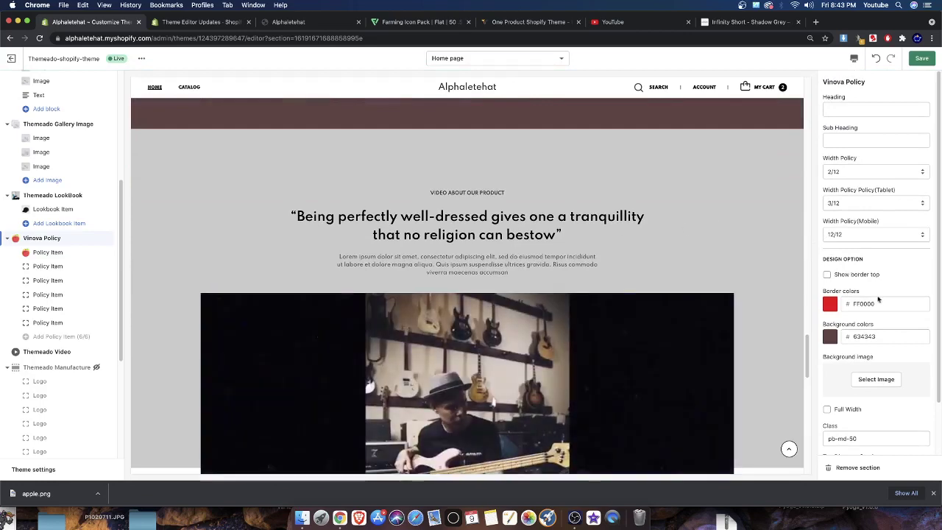
Step: Change the Vinova Policy section's background colour to the near-white FFFEFE, keeping the top border turned off
scroll(867, 406, down, 1)
scroll(867, 405, down, 1)
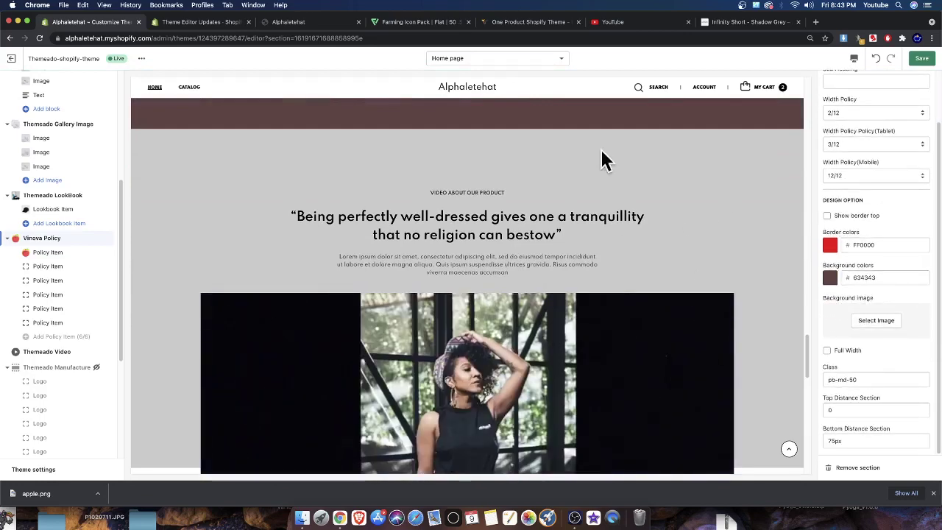
scroll(317, 259, up, 6)
scroll(390, 354, down, 5)
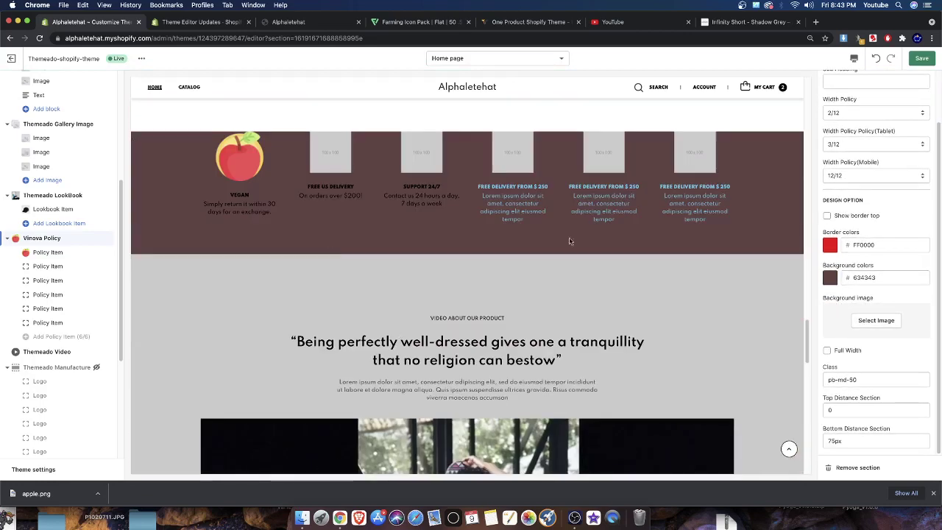
click(831, 278)
drag(857, 310, 792, 268)
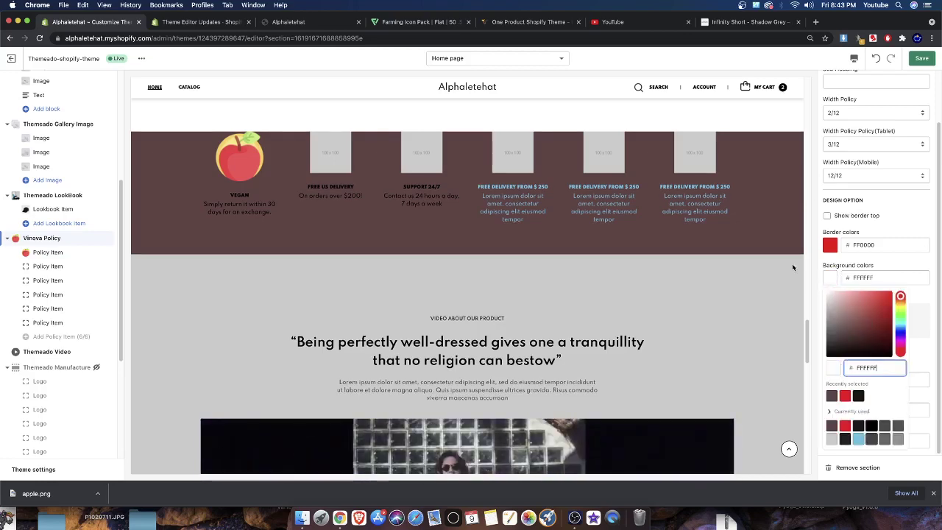
click(826, 217)
click(826, 216)
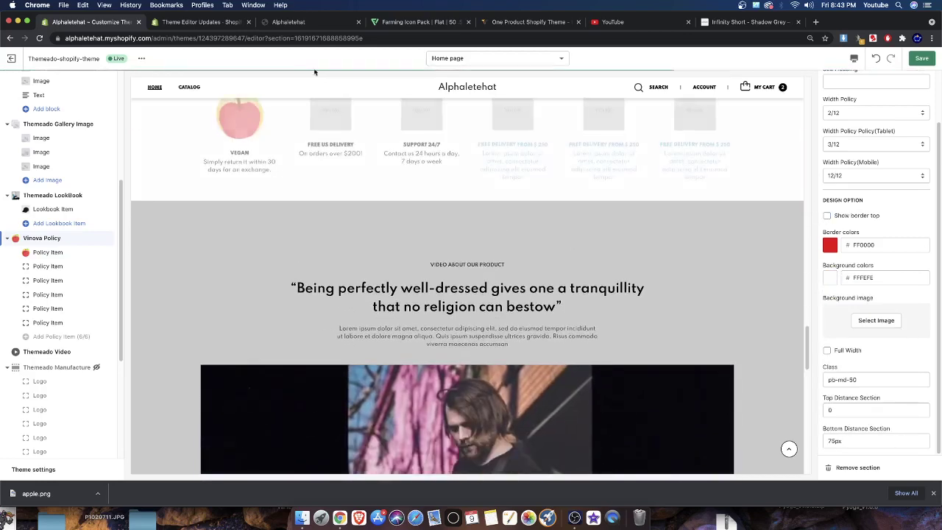
Step: Review the home page preview, covering the main product, brand text, gallery, lookbook, policy items and video section
scroll(377, 283, up, 5)
scroll(377, 283, up, 5)
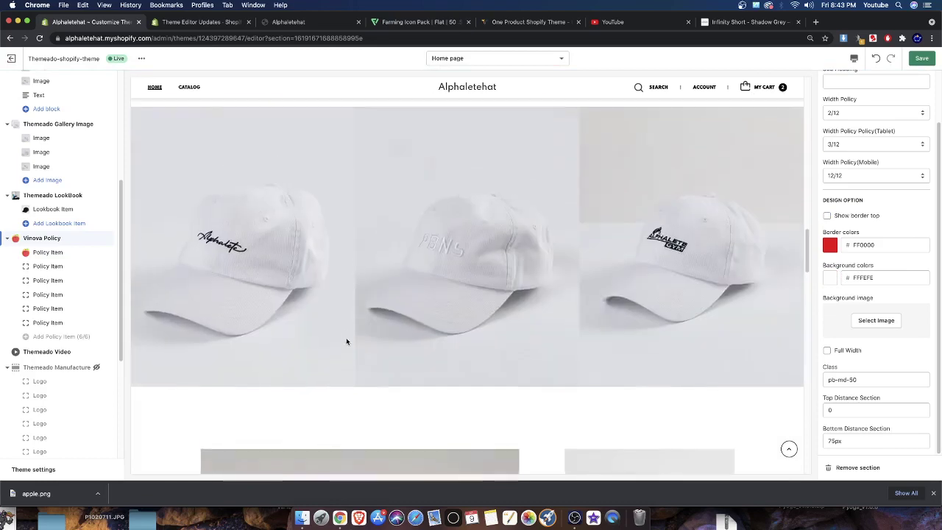
scroll(345, 338, down, 8)
scroll(343, 340, up, 4)
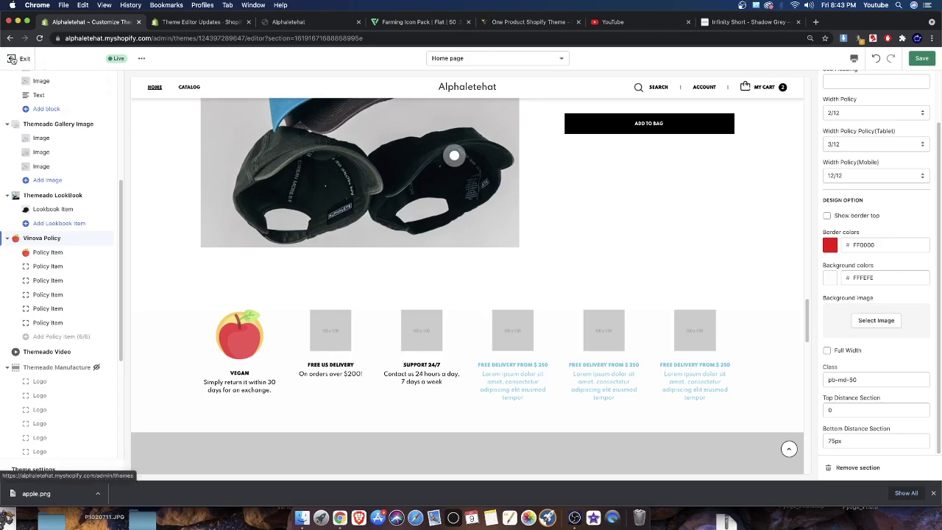
scroll(482, 209, down, 10)
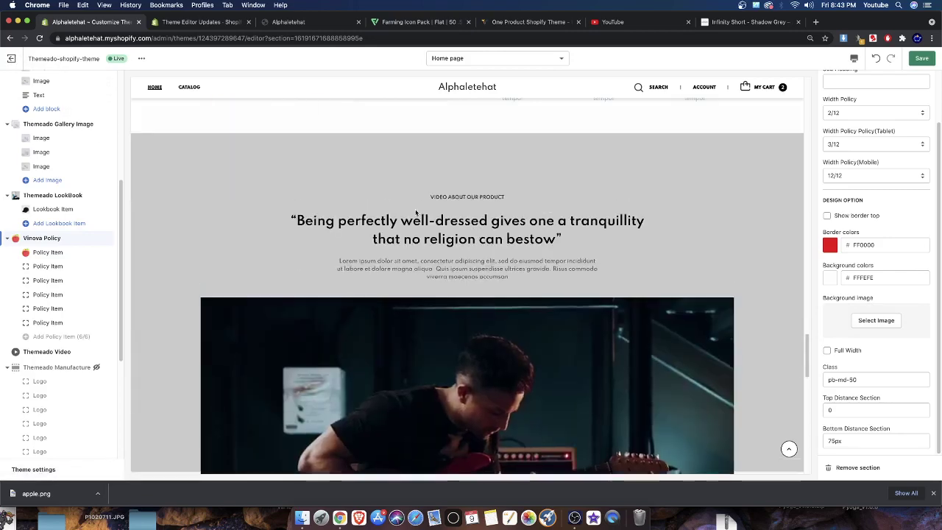
scroll(559, 274, up, 13)
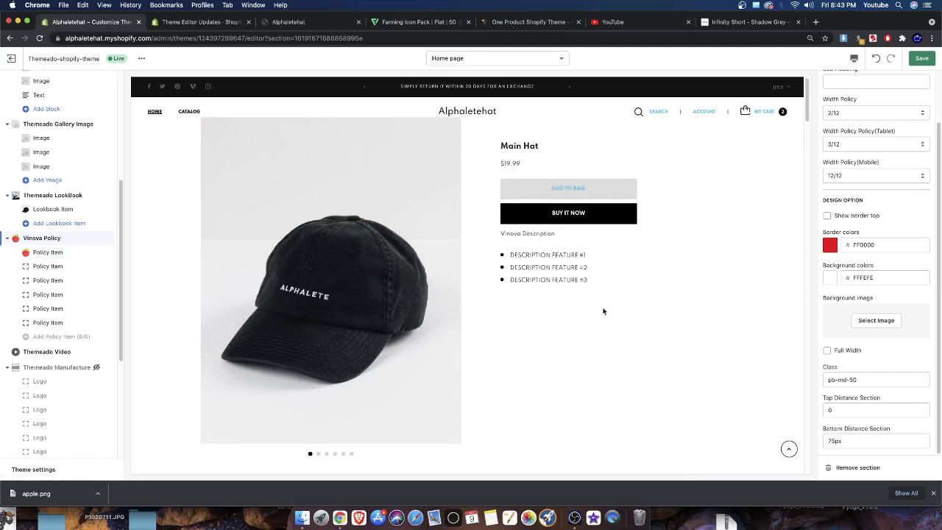
scroll(603, 311, down, 8)
scroll(595, 309, down, 5)
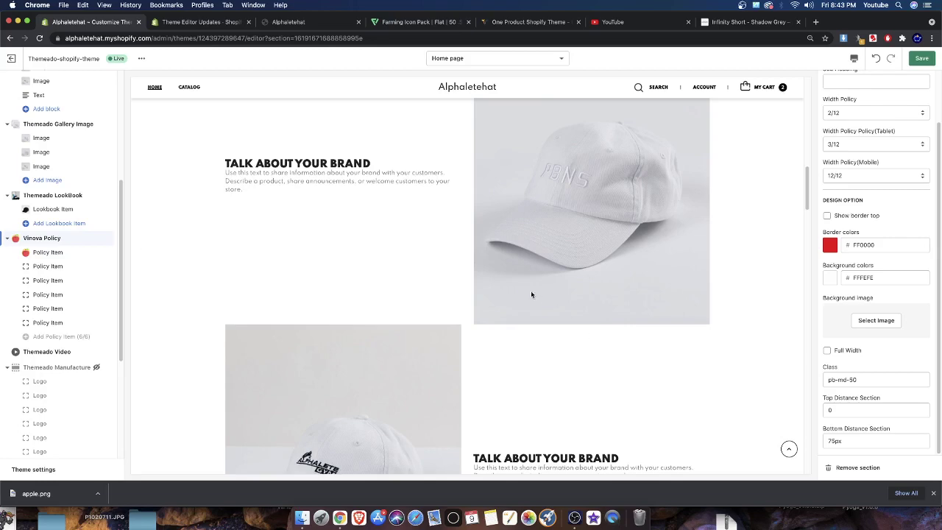
Step: Look through the home page's section list and inspect the settings of the Themeado IMG AND TXT section and its two images
scroll(101, 287, down, 3)
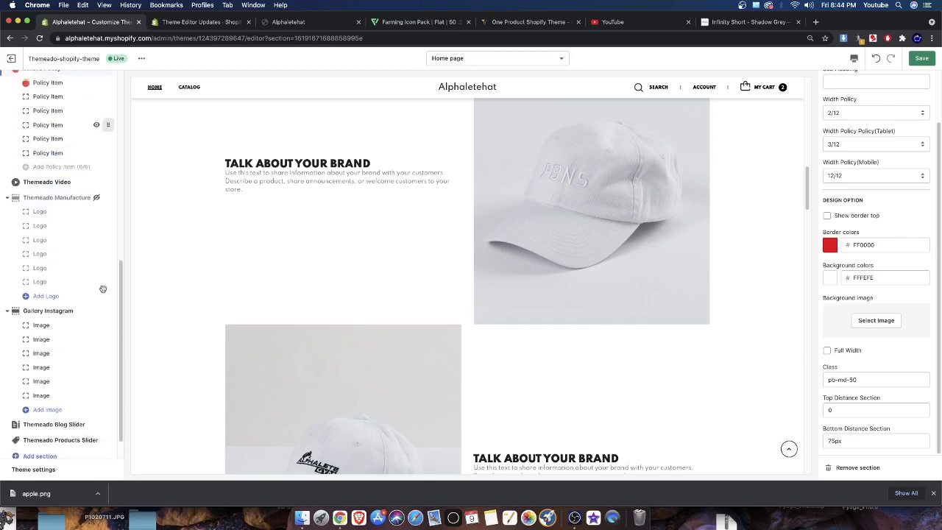
scroll(95, 288, up, 8)
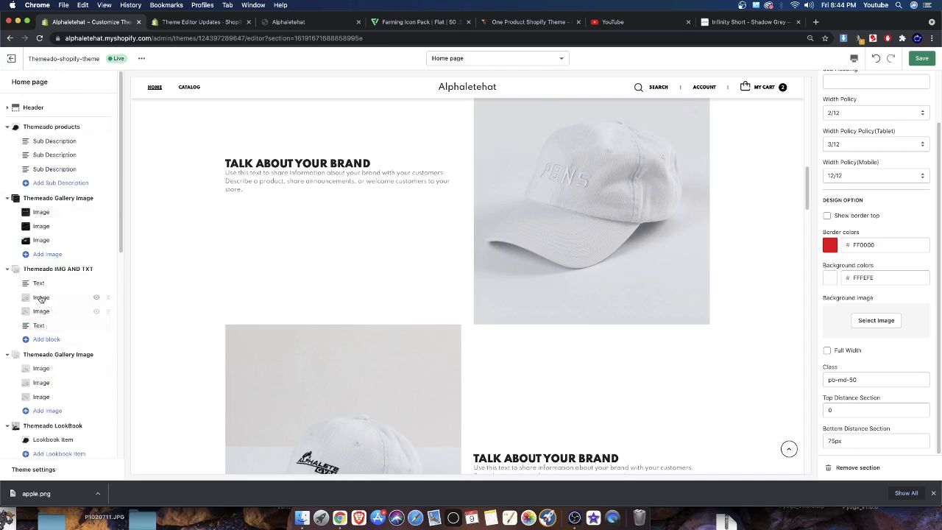
click(42, 272)
click(24, 297)
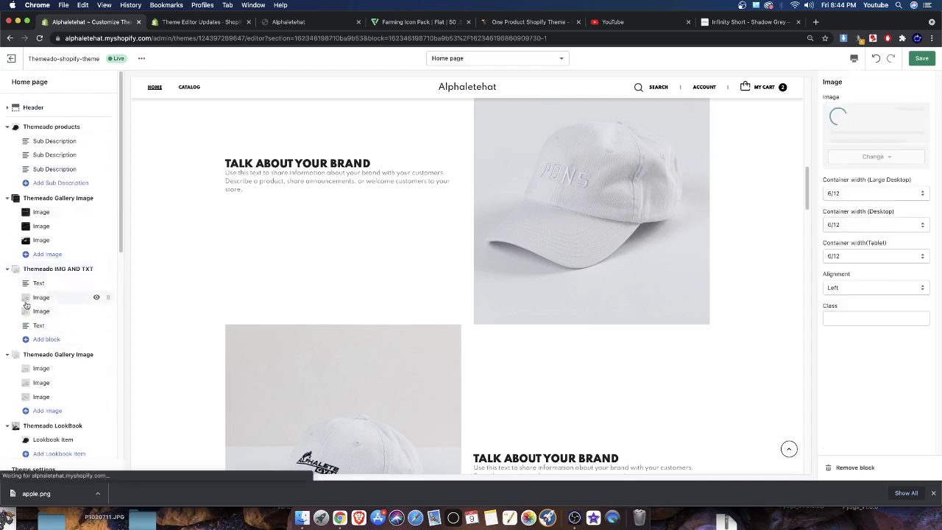
click(61, 270)
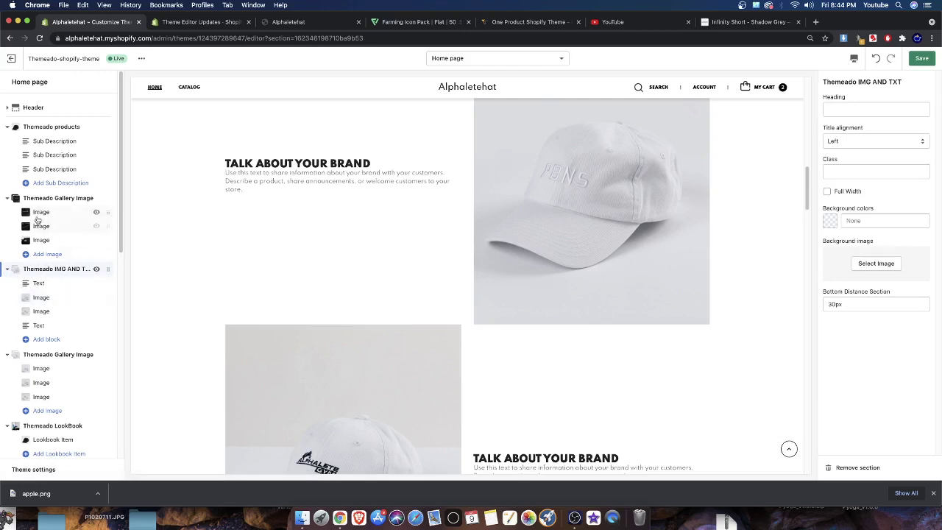
click(41, 310)
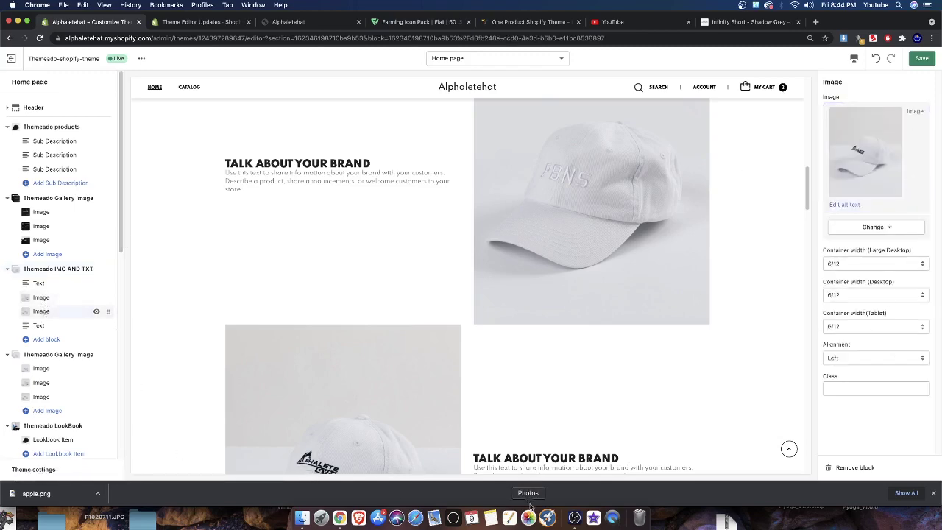
click(574, 518)
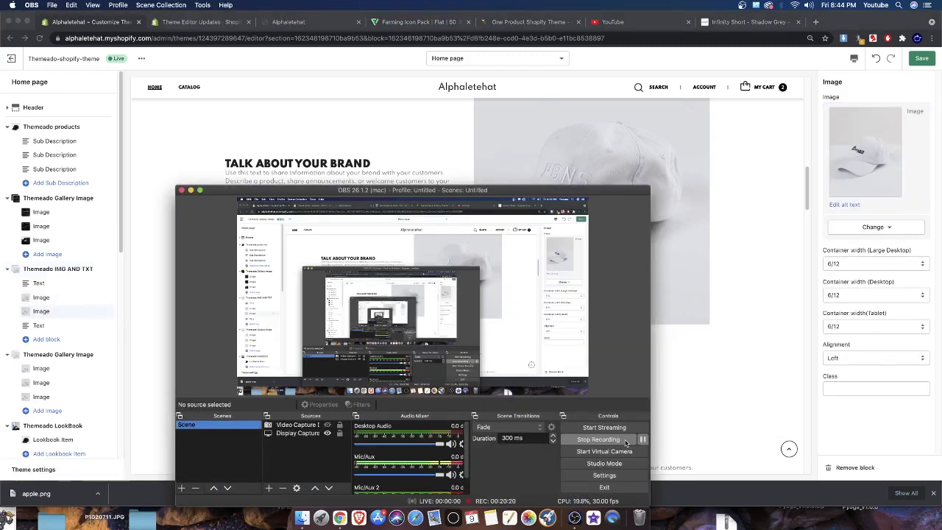